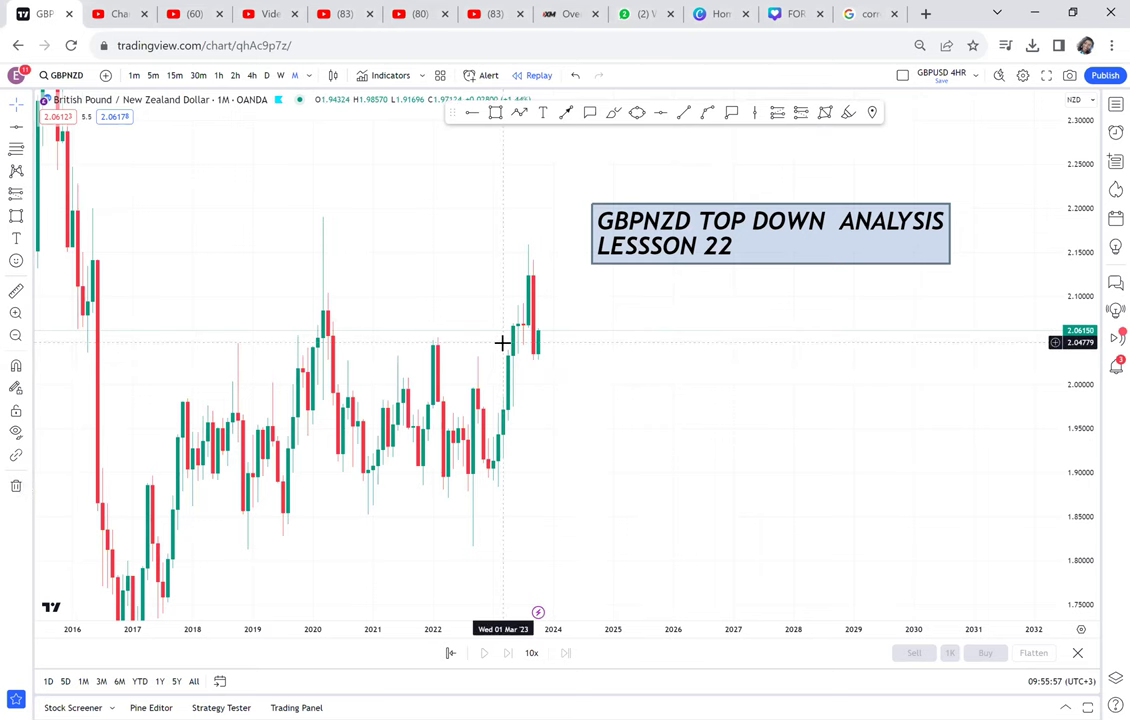
- Move the GBPNZD lesson title note slightly higher on the monthly chart
{"action": "left_click_drag", "start_coordinate": [503, 343], "coordinate": [434, 336]}
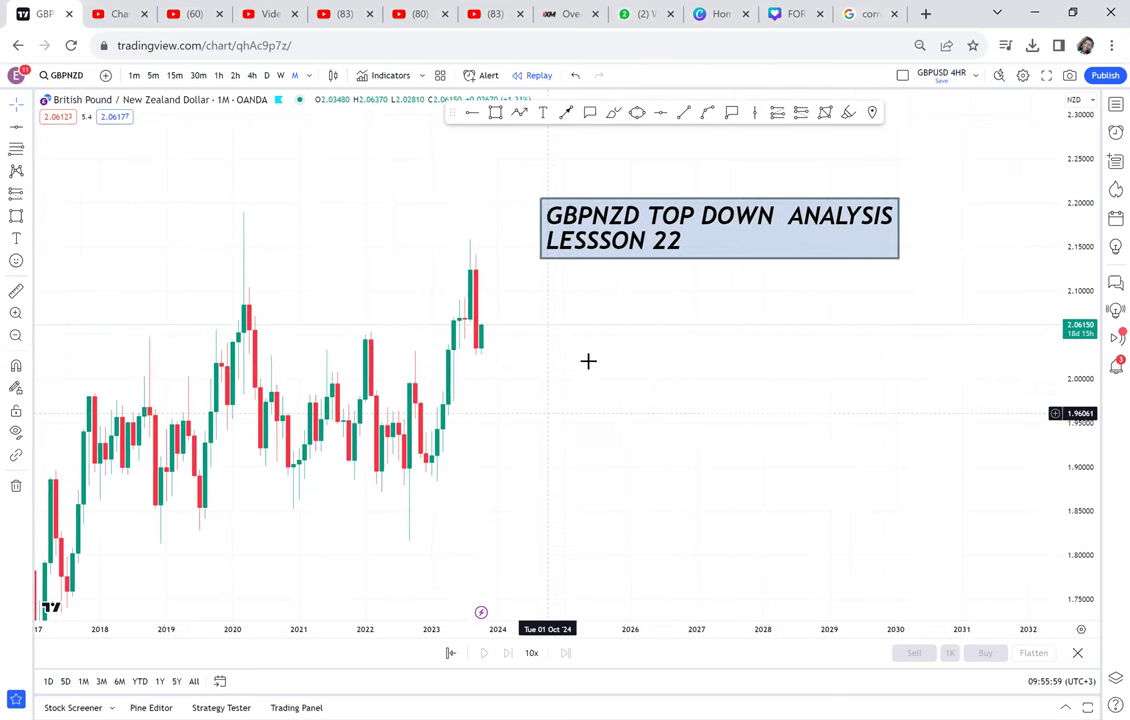
{"action": "left_click", "coordinate": [663, 255]}
{"action": "left_click_drag", "start_coordinate": [663, 255], "coordinate": [652, 232]}
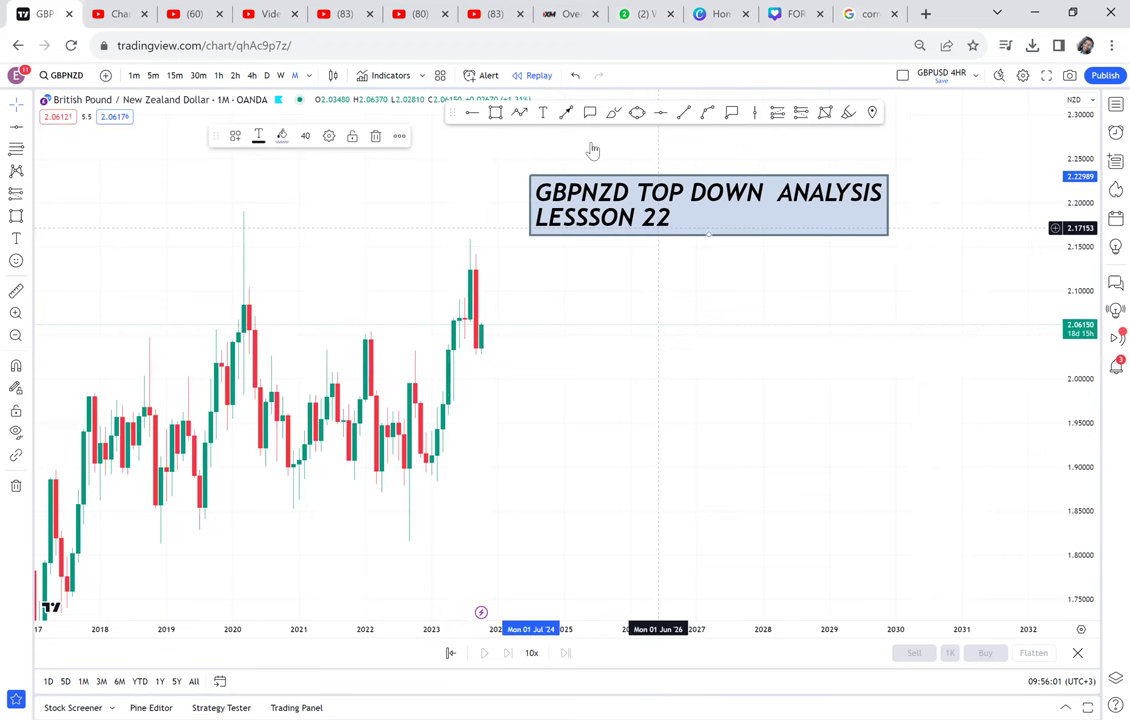
- Add a text note under the title listing "3 THINGS", "1. MARKET STRUCTURE", "2. PRICE ACTION" and "3. FOREX PATTERN"
{"action": "left_click", "coordinate": [545, 116]}
{"action": "left_click", "coordinate": [578, 258]}
{"action": "type", "text": "3 THINGS "}
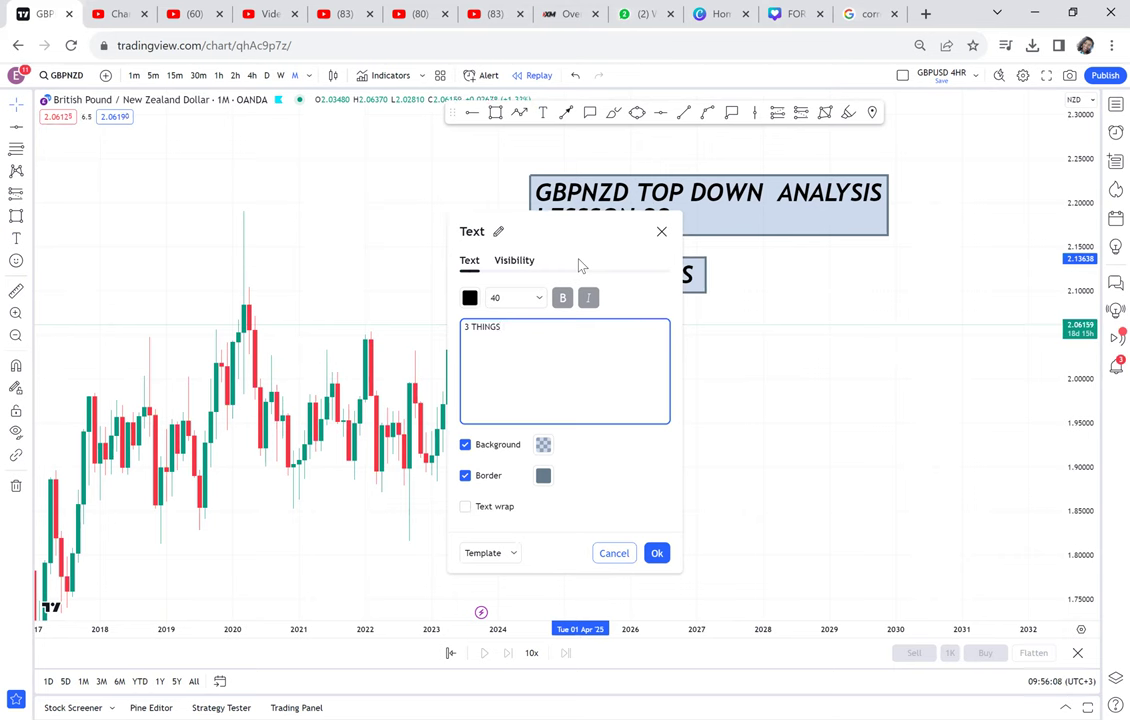
{"action": "type", "text": "1. MARKET S"}
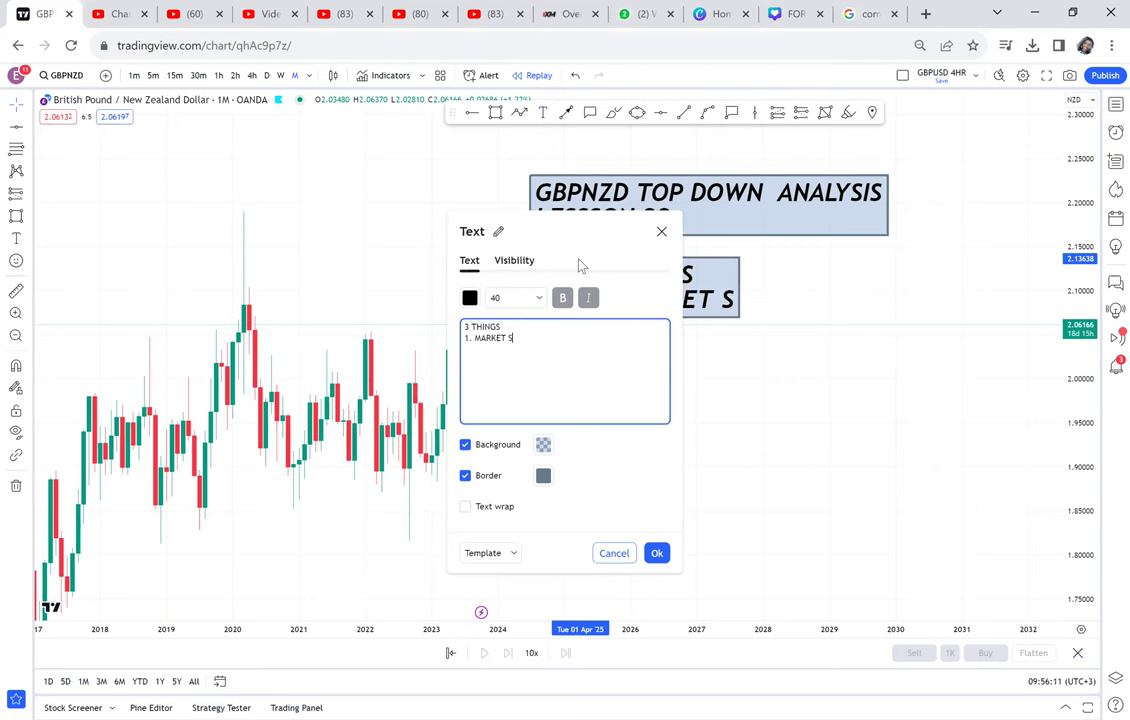
{"action": "type", "text": "TRUCTURE"}
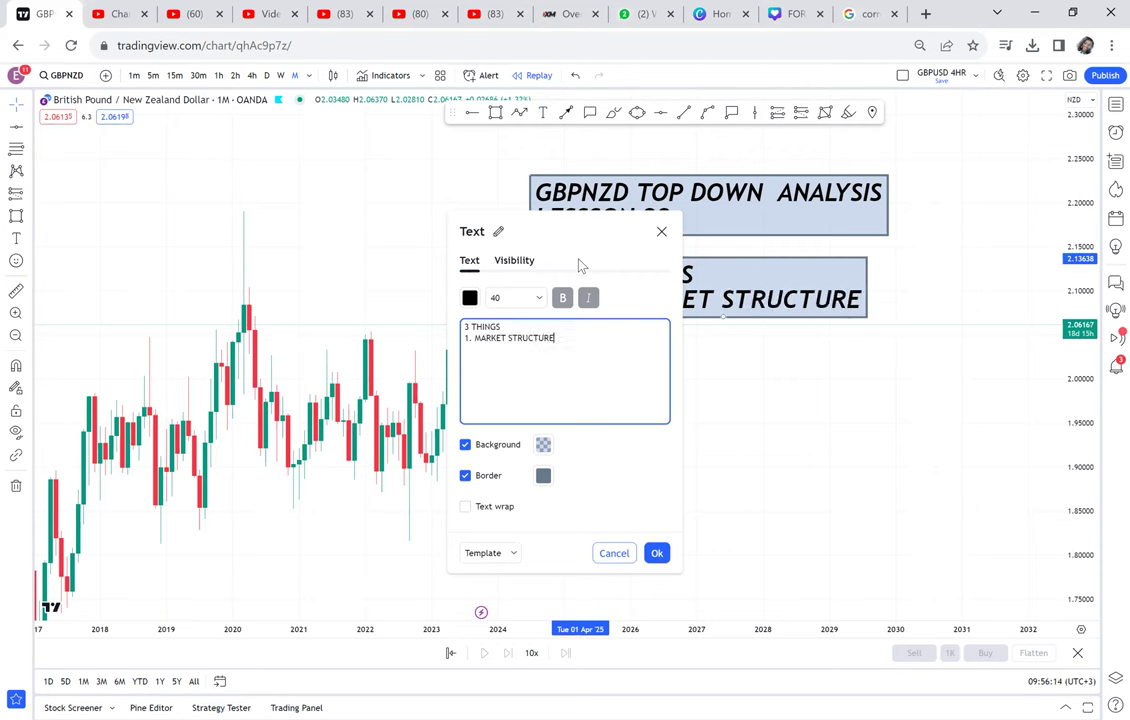
{"action": "key", "text": "Return"}
{"action": "type", "text": "2."}
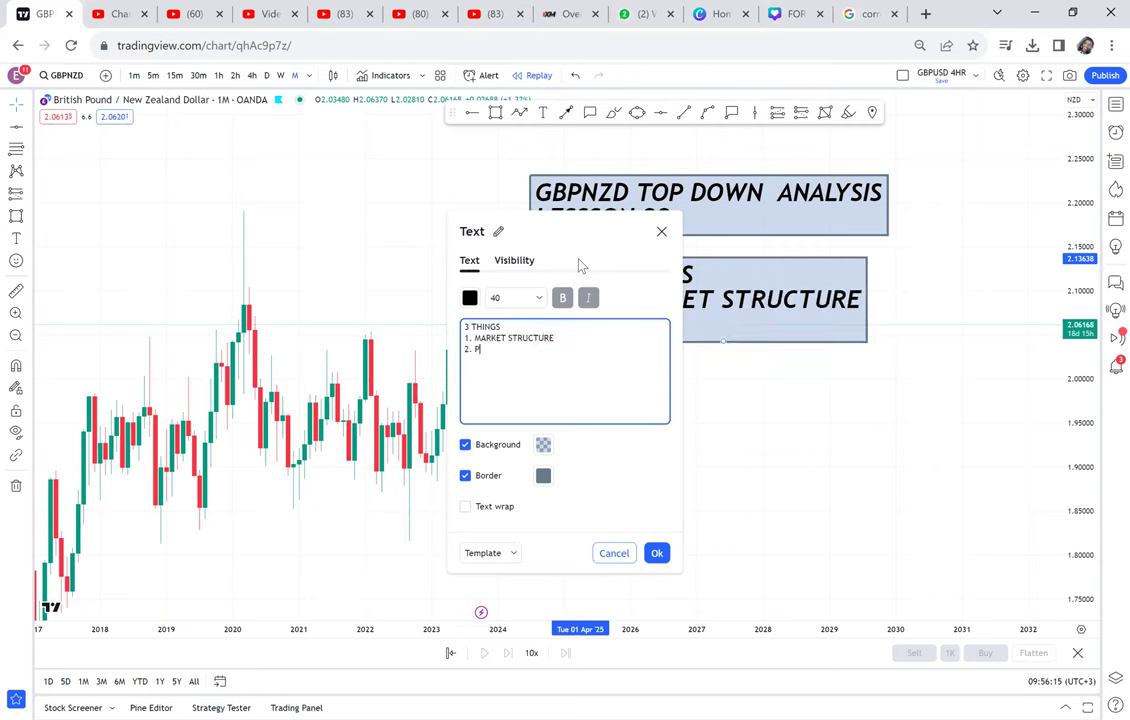
{"action": "type", "text": " PRICE ACTO"}
{"action": "key", "text": "BackSpace"}
{"action": "type", "text": "ION "}
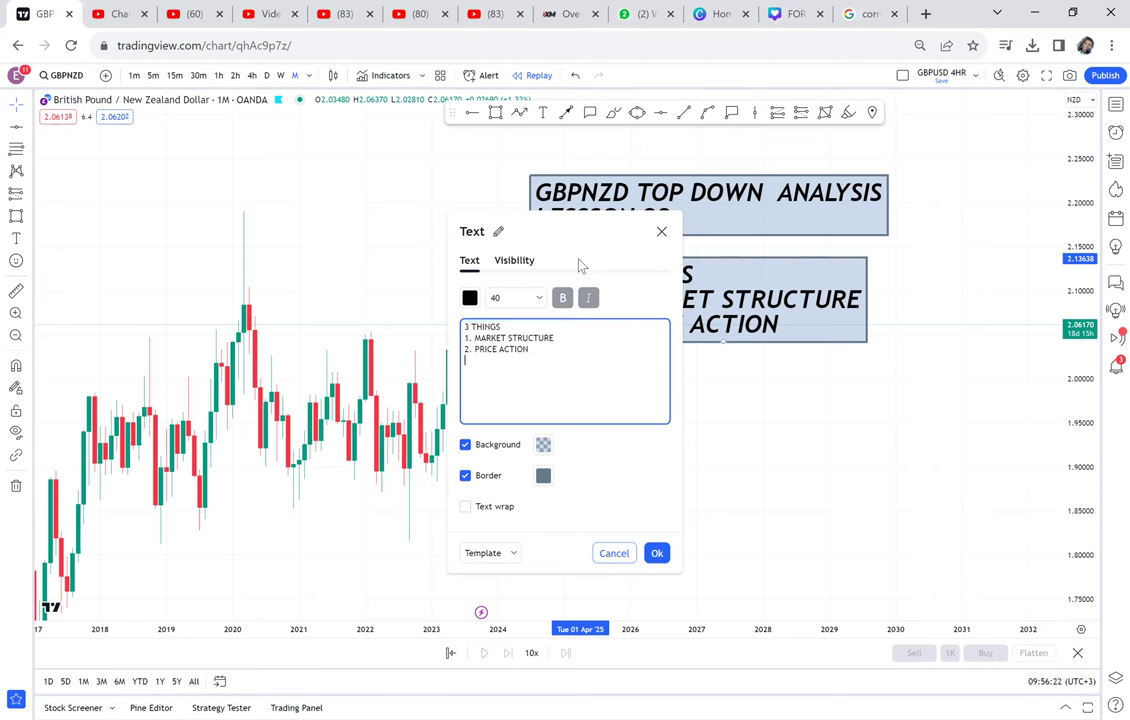
{"action": "type", "text": "3. FOREX"}
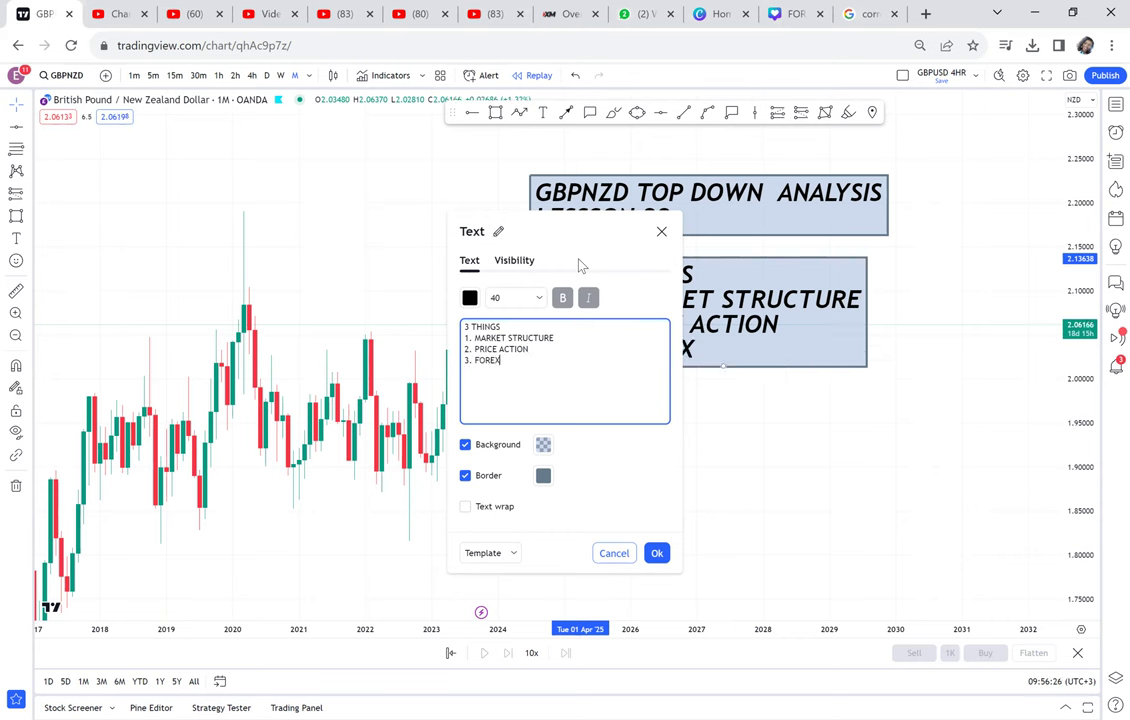
{"action": "type", "text": " PATTERN"}
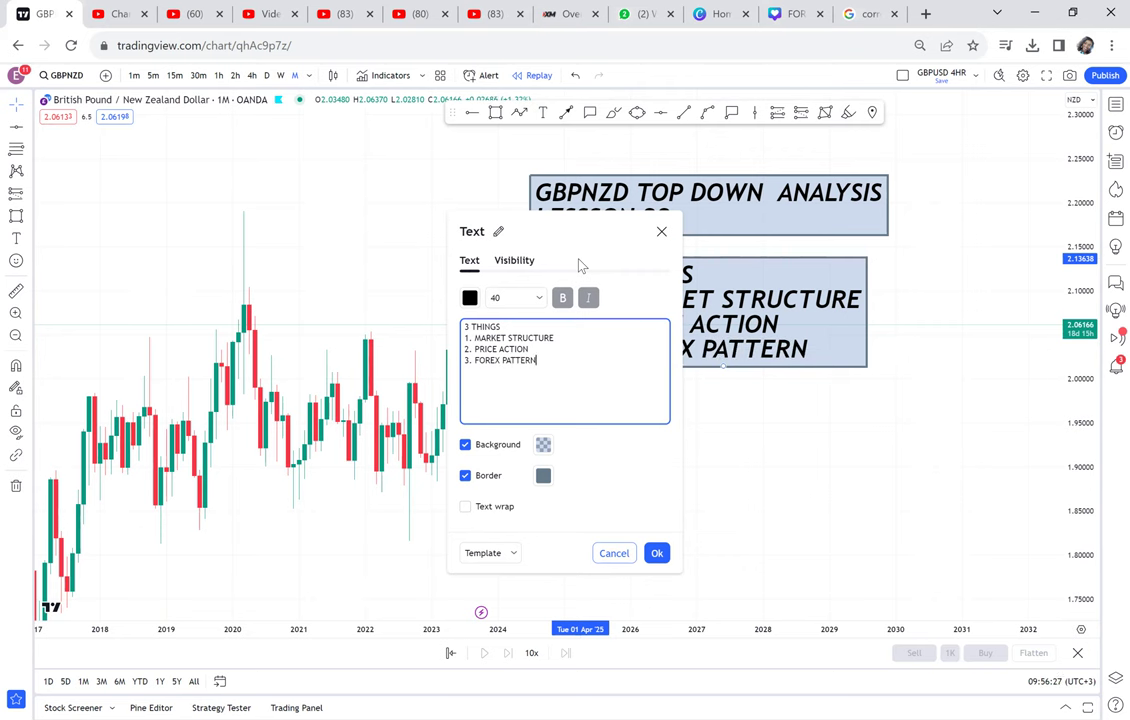
{"action": "left_click", "coordinate": [787, 432]}
- Shift the three-point note and the lesson title further into the empty area beyond the latest candles
{"action": "left_click_drag", "start_coordinate": [734, 338], "coordinate": [789, 350]}
{"action": "left_click_drag", "start_coordinate": [746, 219], "coordinate": [807, 213]}
{"action": "scroll", "coordinate": [704, 266], "scroll_direction": "down", "scroll_amount": 5}
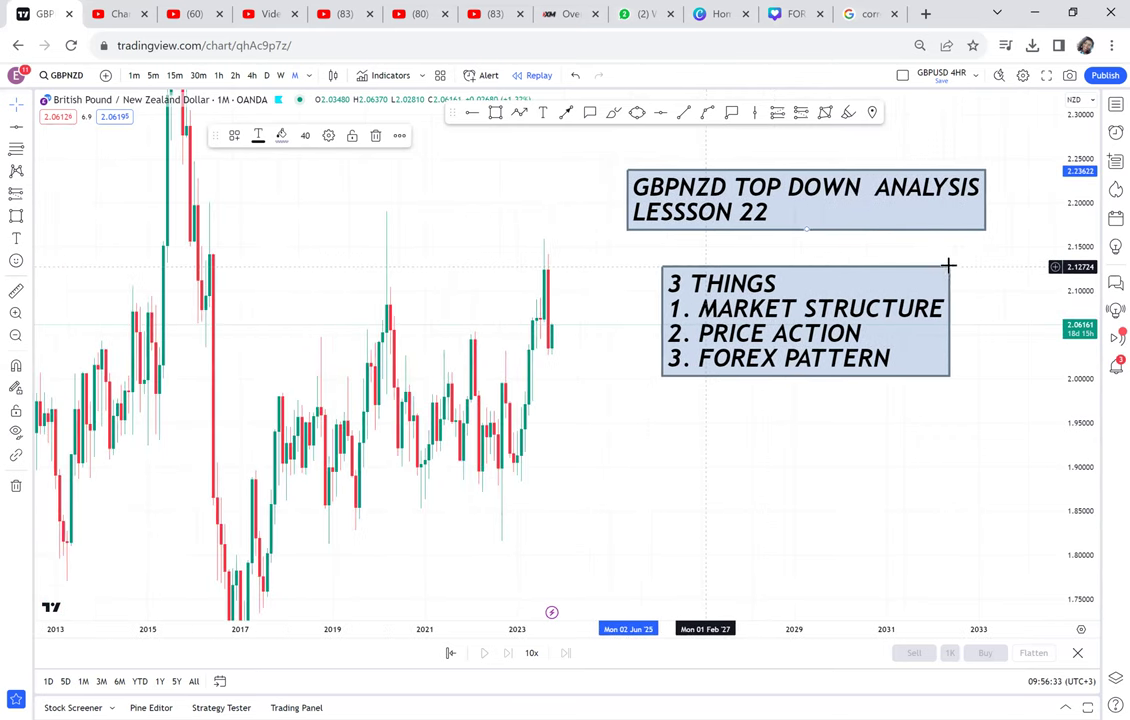
- Draw a rectangle over the monthly candles from November 2014 to February 2025, between about 2.242 and 1.641
{"action": "left_click_drag", "start_coordinate": [1083, 202], "coordinate": [1040, 442]}
{"action": "scroll", "coordinate": [653, 419], "scroll_direction": "down", "scroll_amount": 3}
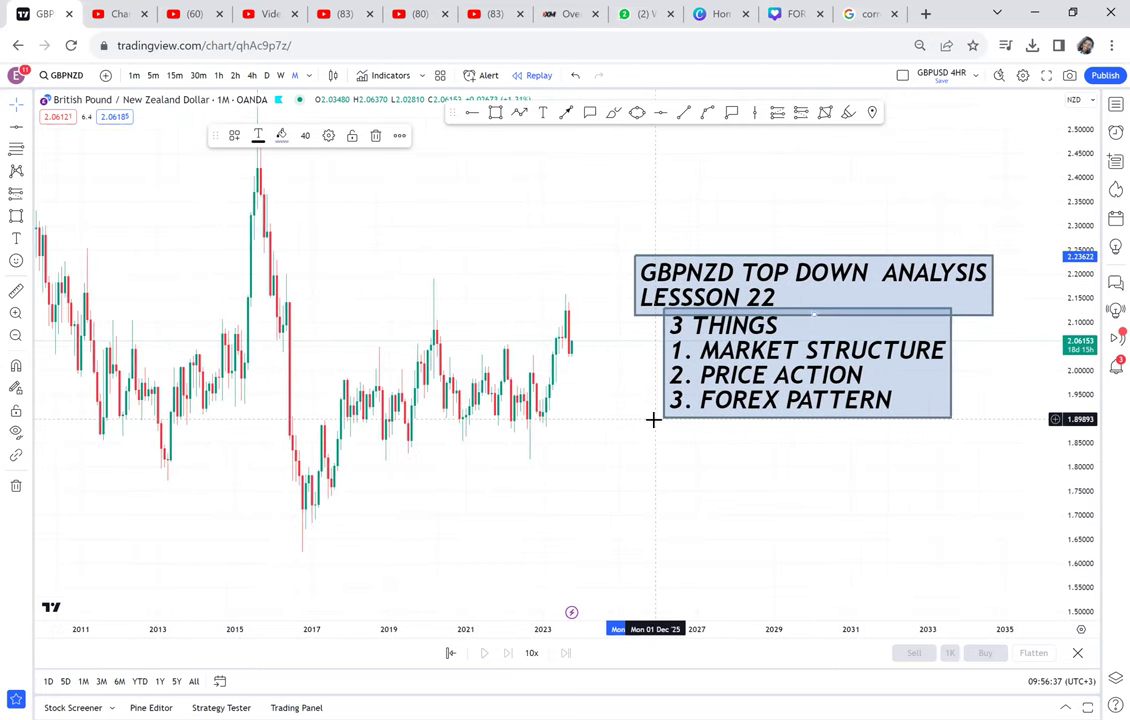
{"action": "left_click_drag", "start_coordinate": [653, 419], "coordinate": [696, 411]}
{"action": "left_click_drag", "start_coordinate": [644, 459], "coordinate": [627, 468]}
{"action": "left_click_drag", "start_coordinate": [515, 464], "coordinate": [760, 511]}
{"action": "scroll", "coordinate": [640, 377], "scroll_direction": "up", "scroll_amount": 5}
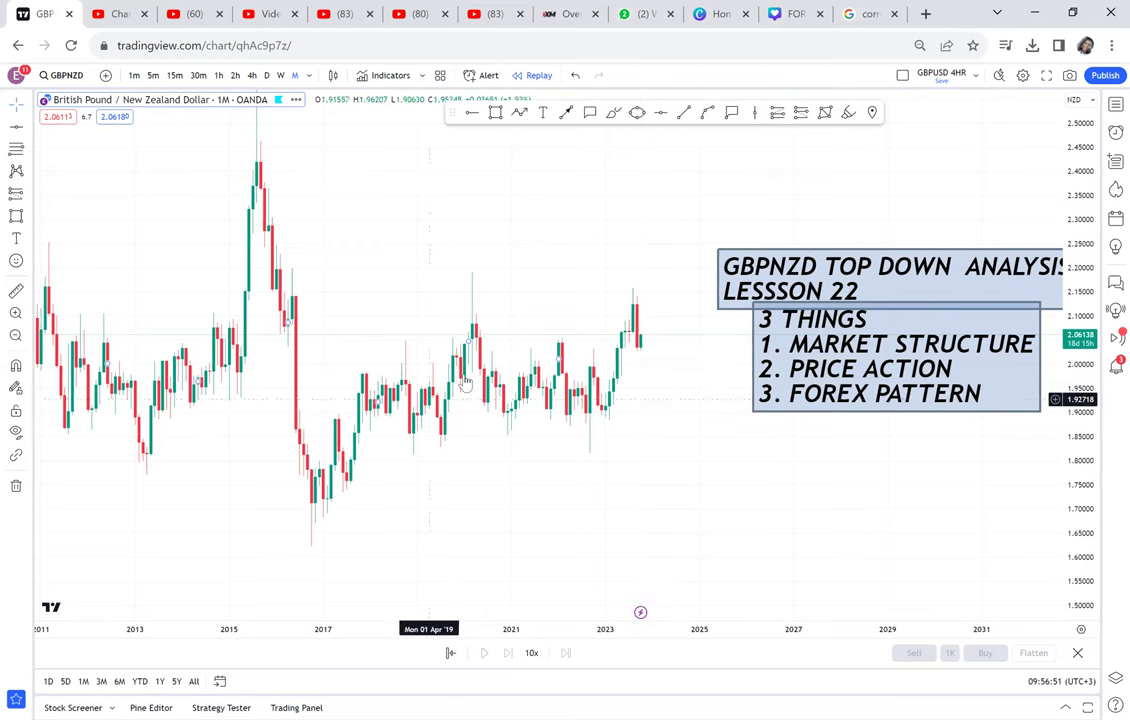
{"action": "left_click_drag", "start_coordinate": [679, 390], "coordinate": [613, 373]}
{"action": "scroll", "coordinate": [613, 373], "scroll_direction": "up", "scroll_amount": 1}
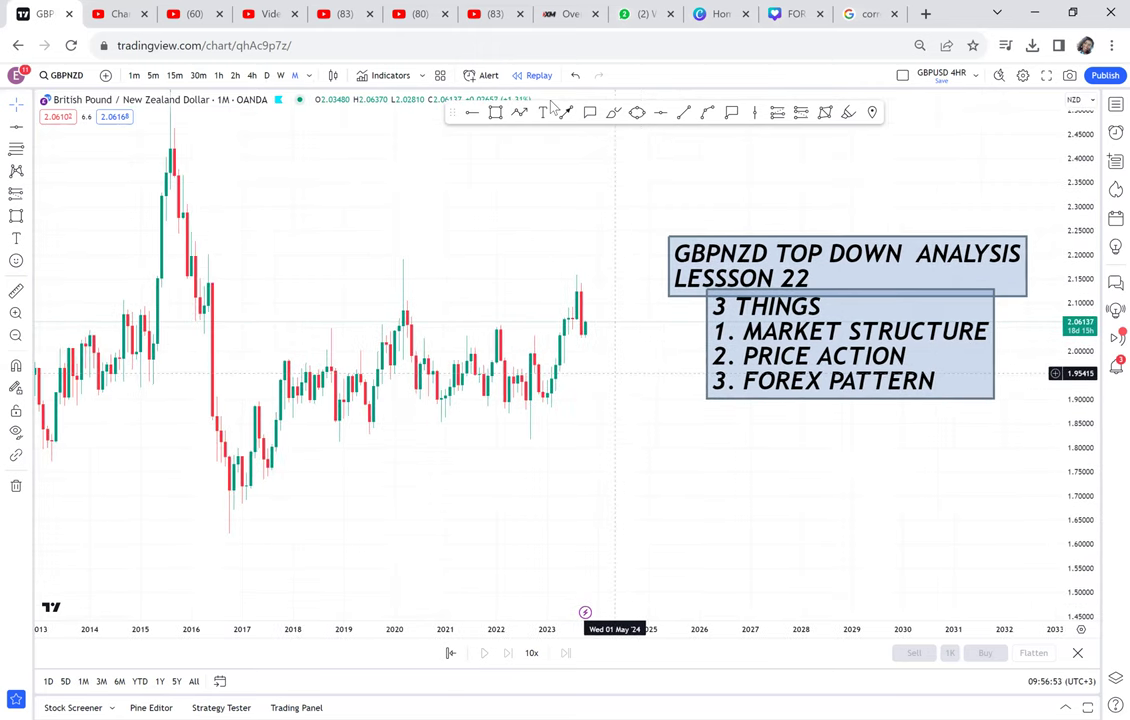
{"action": "left_click", "coordinate": [495, 113]}
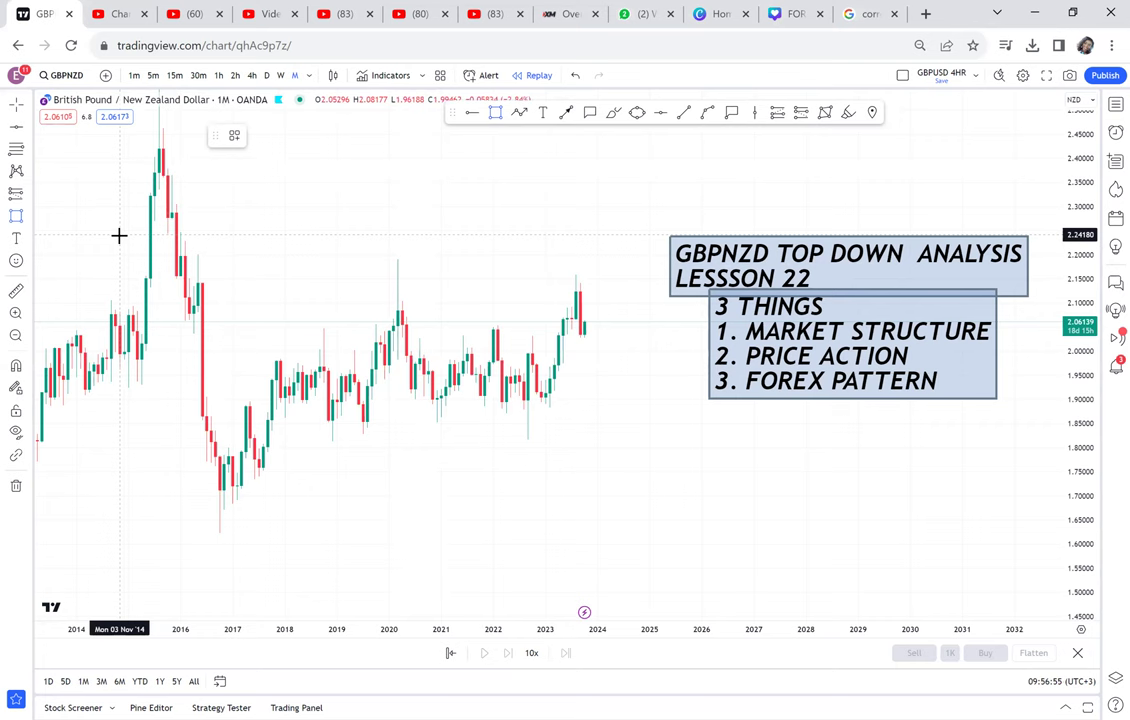
{"action": "mouse_move", "coordinate": [119, 234]}
{"action": "left_mouse_down"}
{"action": "mouse_move", "coordinate": [610, 389]}
{"action": "mouse_move", "coordinate": [654, 524]}
{"action": "left_mouse_up"}
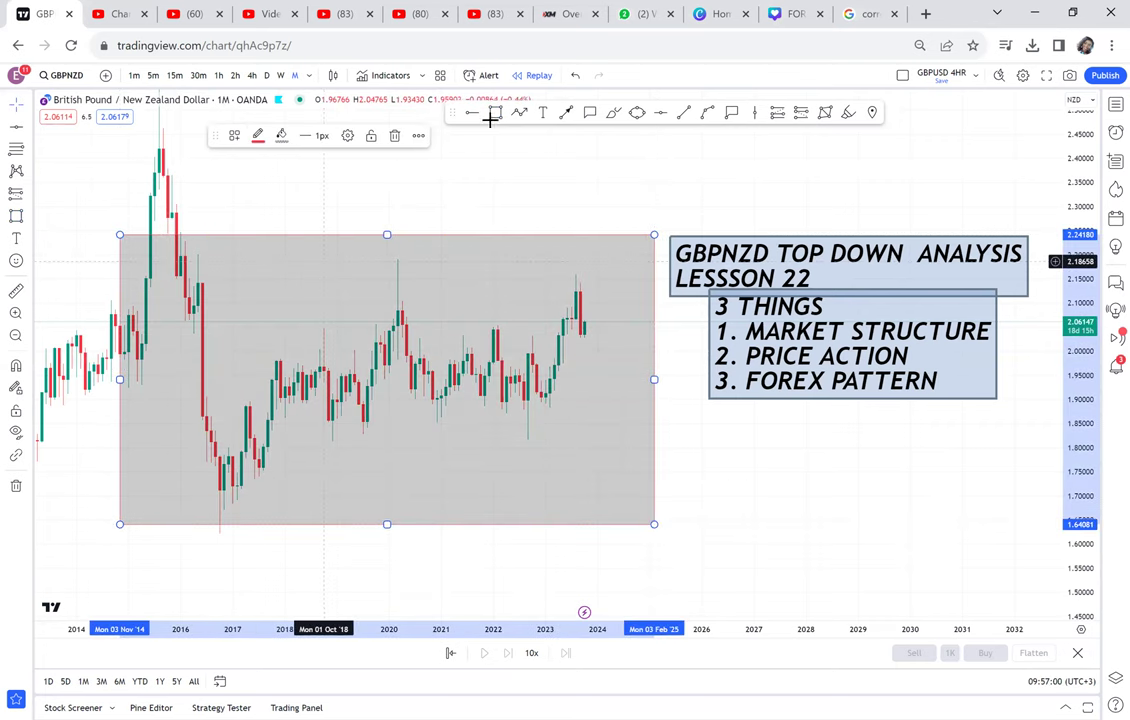
- Circle the 2016, 2020 and 2023 highs with the brush and trace curved strokes beneath the lows from 2016 to 2022
{"action": "left_click", "coordinate": [613, 112]}
{"action": "mouse_move", "coordinate": [222, 247]}
{"action": "left_mouse_down"}
{"action": "mouse_move", "coordinate": [146, 229]}
{"action": "mouse_move", "coordinate": [212, 220]}
{"action": "left_mouse_up"}
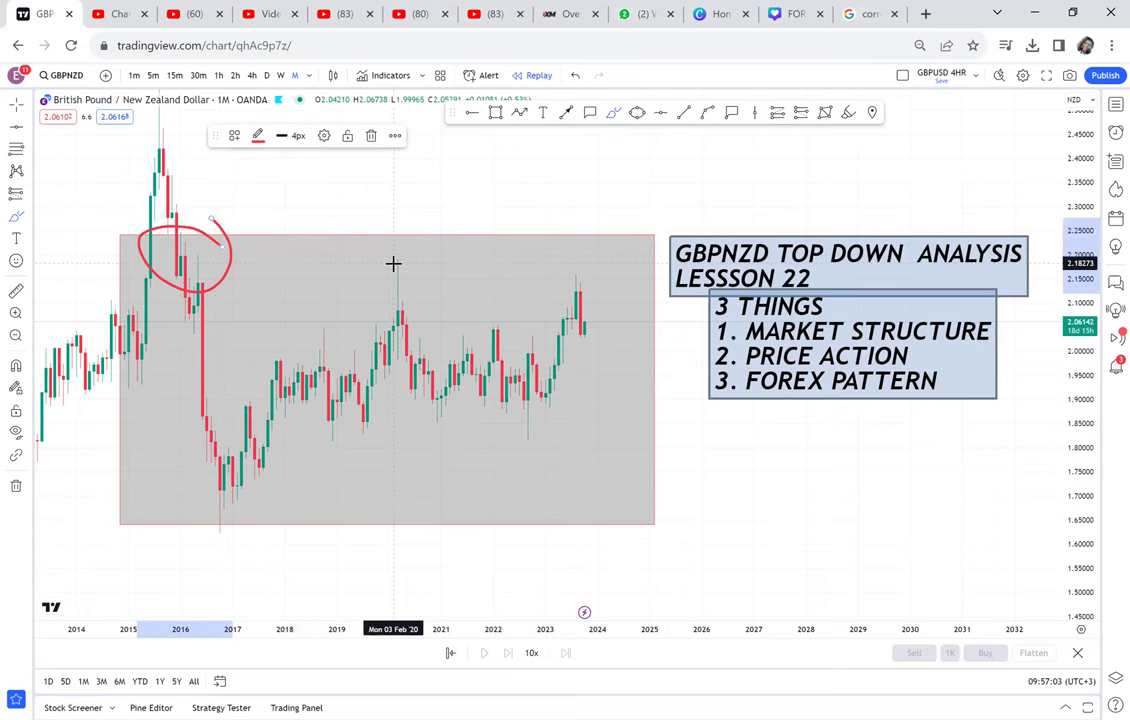
{"action": "mouse_move", "coordinate": [430, 258]}
{"action": "left_mouse_down"}
{"action": "mouse_move", "coordinate": [383, 290]}
{"action": "mouse_move", "coordinate": [415, 210]}
{"action": "left_mouse_up"}
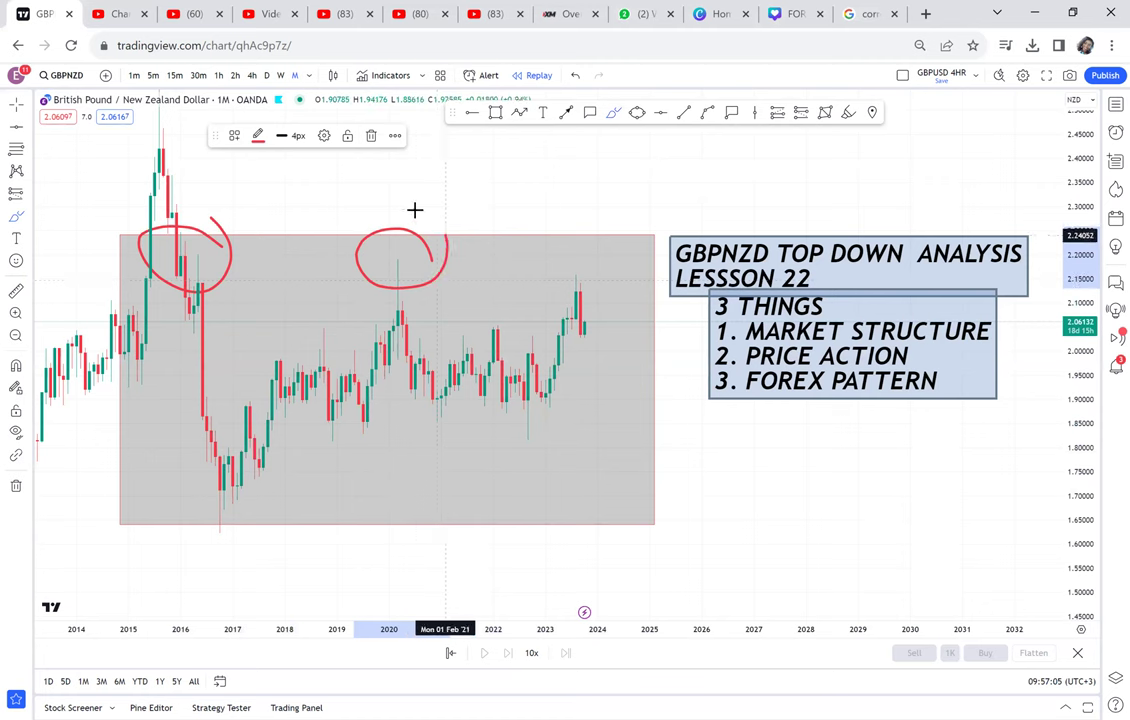
{"action": "mouse_move", "coordinate": [585, 268]}
{"action": "left_mouse_down"}
{"action": "mouse_move", "coordinate": [532, 268]}
{"action": "mouse_move", "coordinate": [613, 293]}
{"action": "mouse_move", "coordinate": [580, 254]}
{"action": "left_mouse_up"}
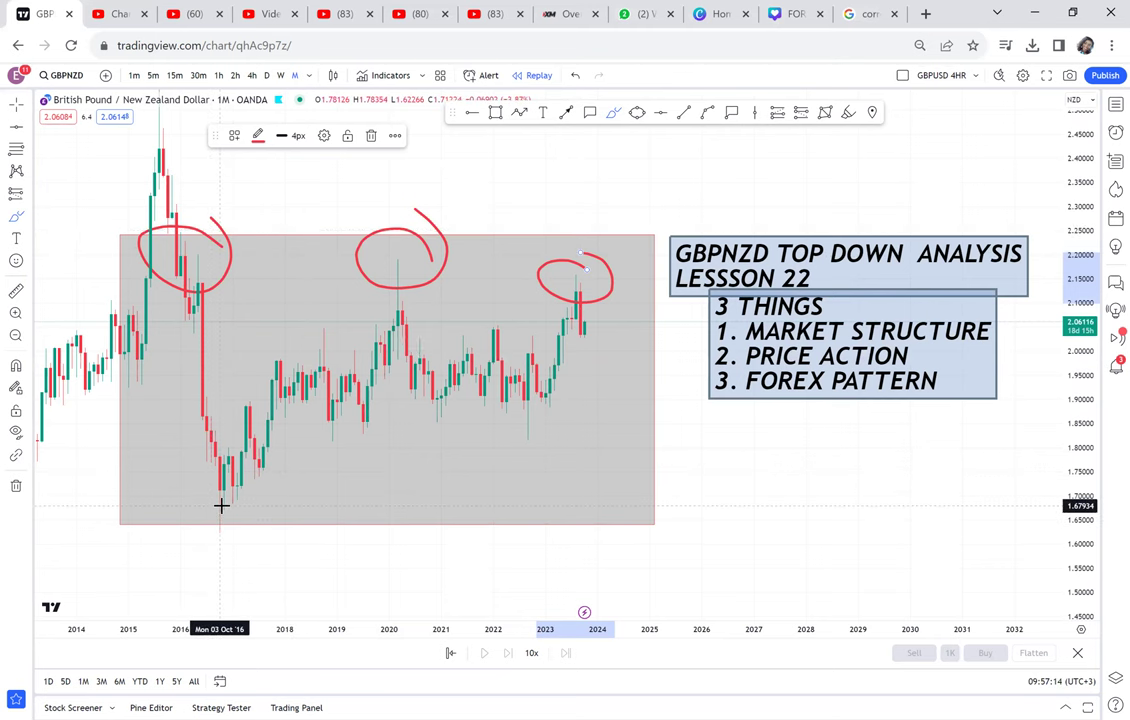
{"action": "mouse_move", "coordinate": [220, 522]}
{"action": "left_mouse_down"}
{"action": "mouse_move", "coordinate": [327, 442]}
{"action": "mouse_move", "coordinate": [462, 405]}
{"action": "mouse_move", "coordinate": [530, 405]}
{"action": "left_mouse_up"}
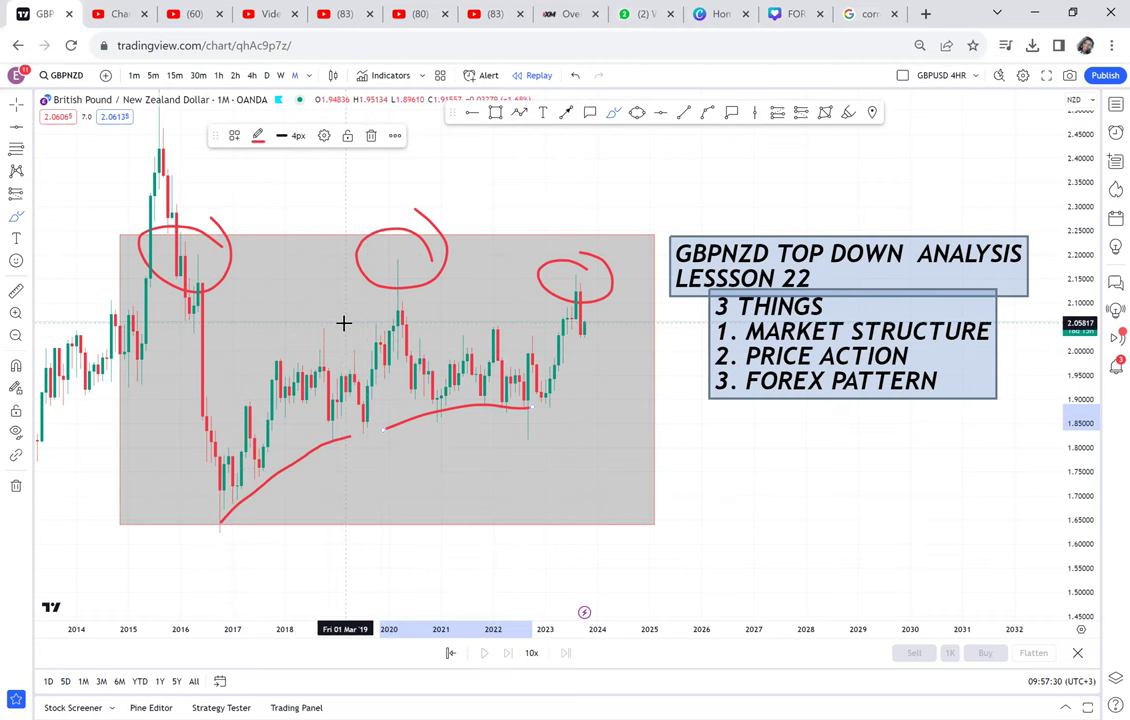
- Remove all drawings from the chart
{"action": "left_click", "coordinate": [17, 487]}
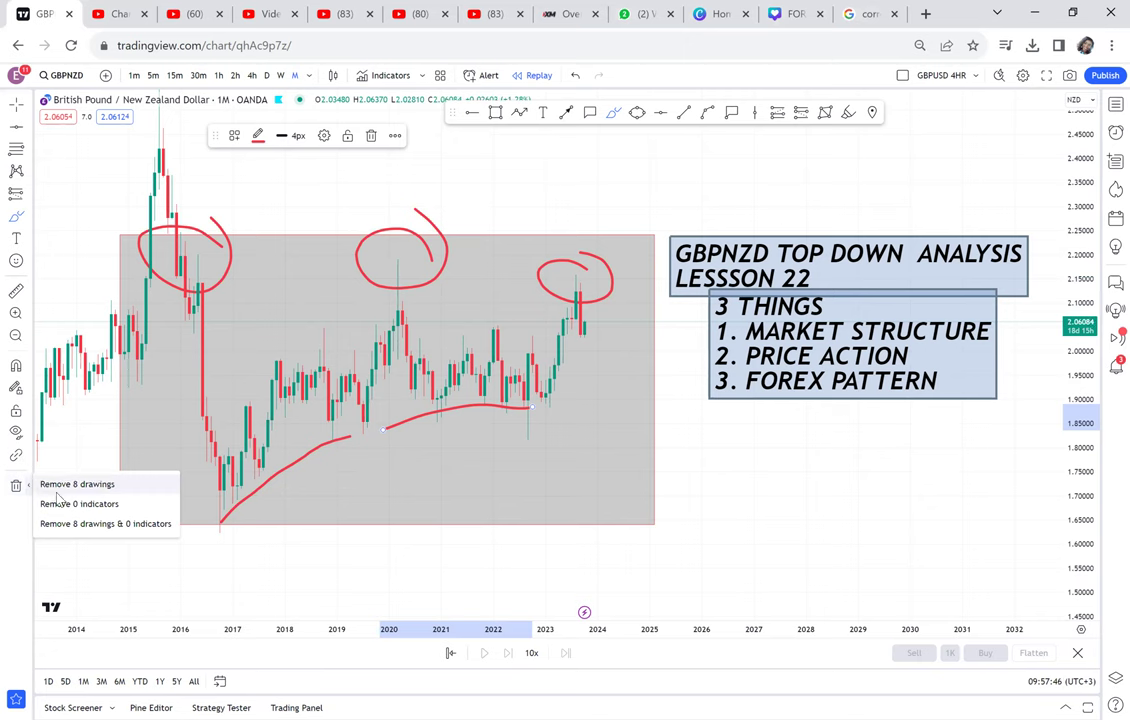
{"action": "left_click", "coordinate": [60, 485]}
{"action": "scroll", "coordinate": [424, 403], "scroll_direction": "up", "scroll_amount": 5}
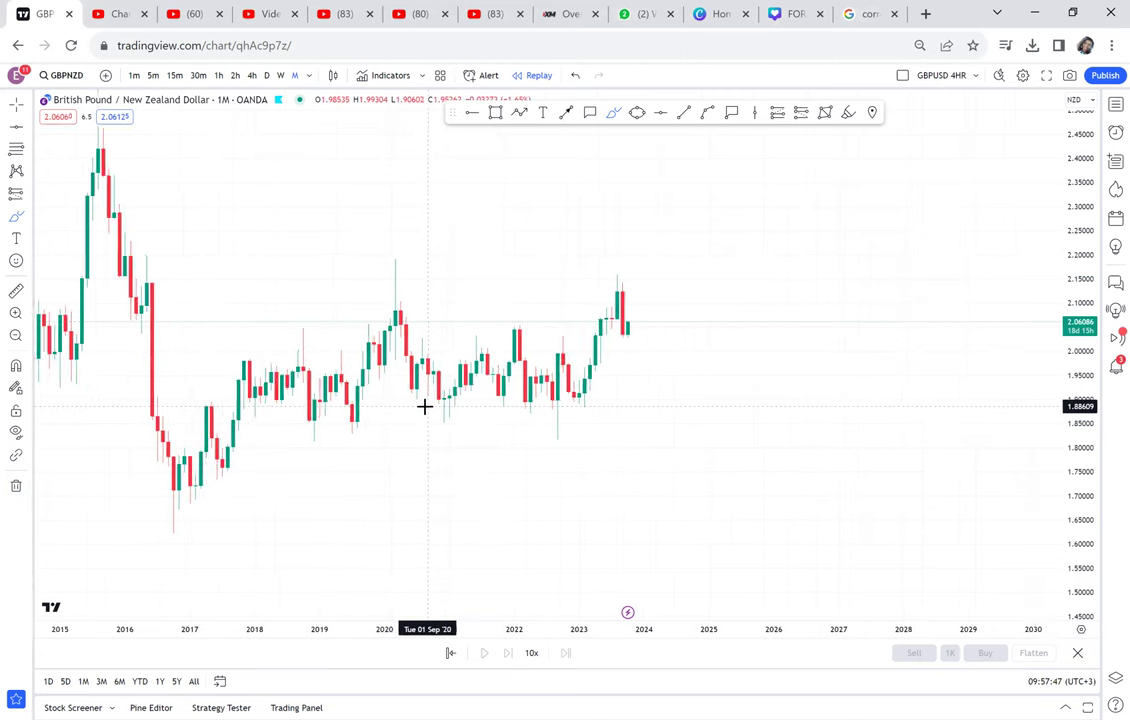
- Draw an arrow from about 2.396 in August 2025 pointing down to about 2.126 at the October 2023 candle
{"action": "left_click", "coordinate": [565, 112]}
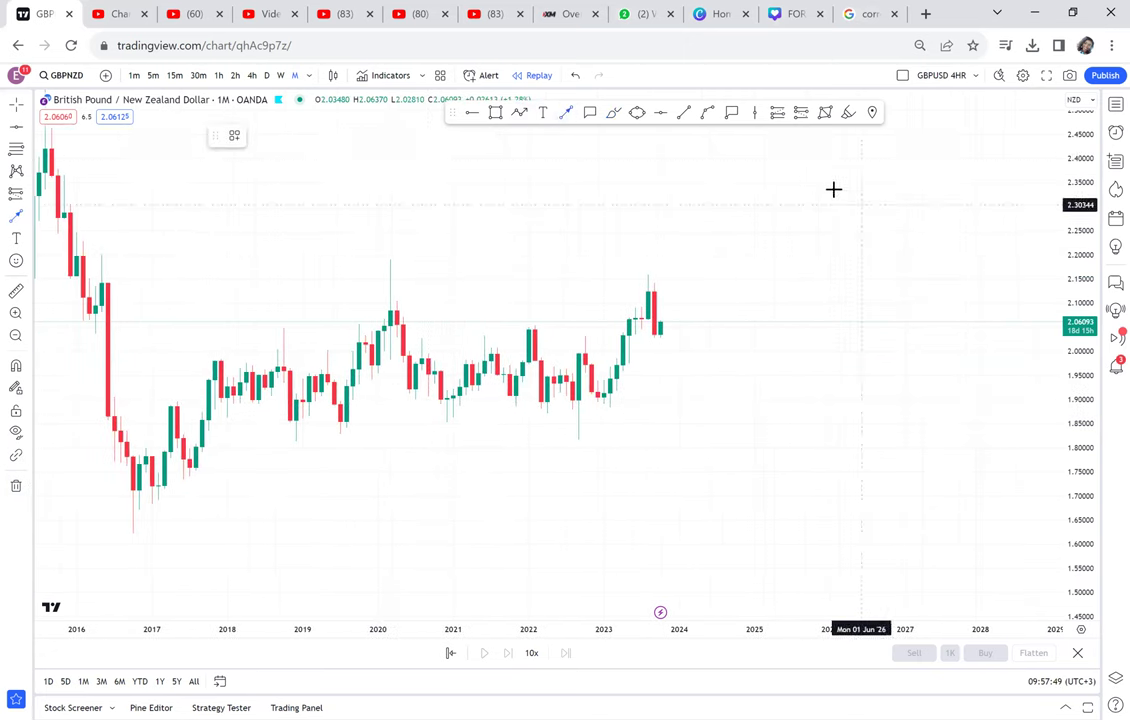
{"action": "mouse_move", "coordinate": [798, 160]}
{"action": "left_mouse_down"}
{"action": "mouse_move", "coordinate": [678, 285]}
{"action": "mouse_move", "coordinate": [661, 287]}
{"action": "left_mouse_up"}
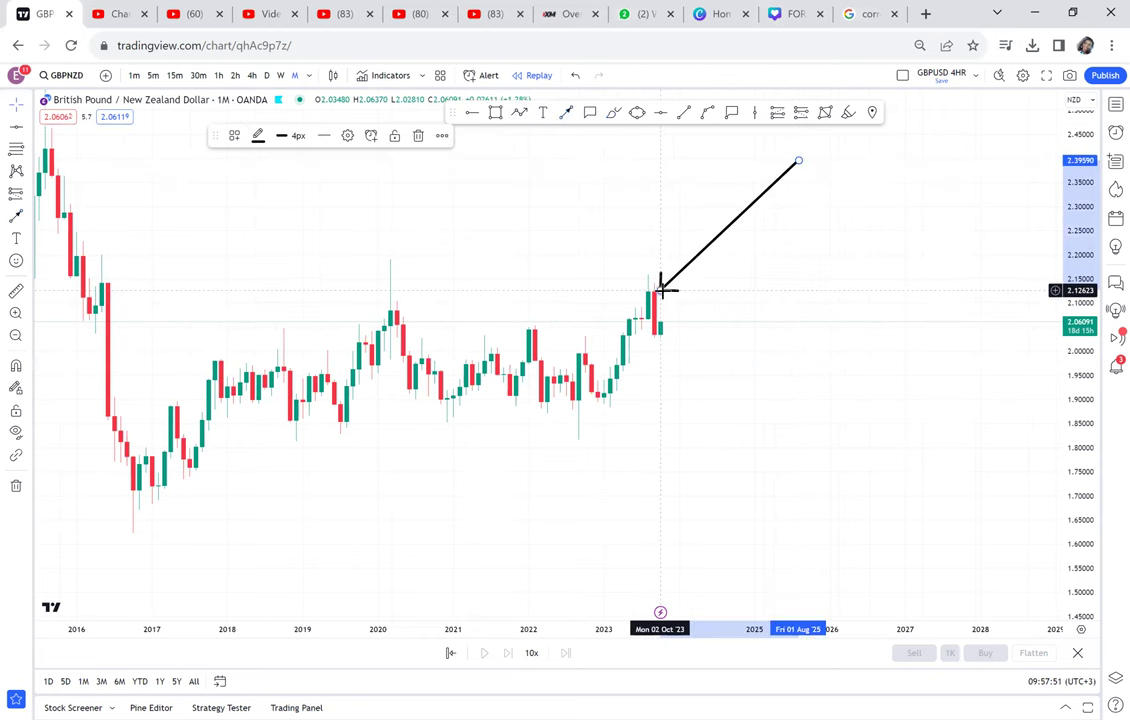
{"action": "scroll", "coordinate": [764, 279], "scroll_direction": "up", "scroll_amount": 3}
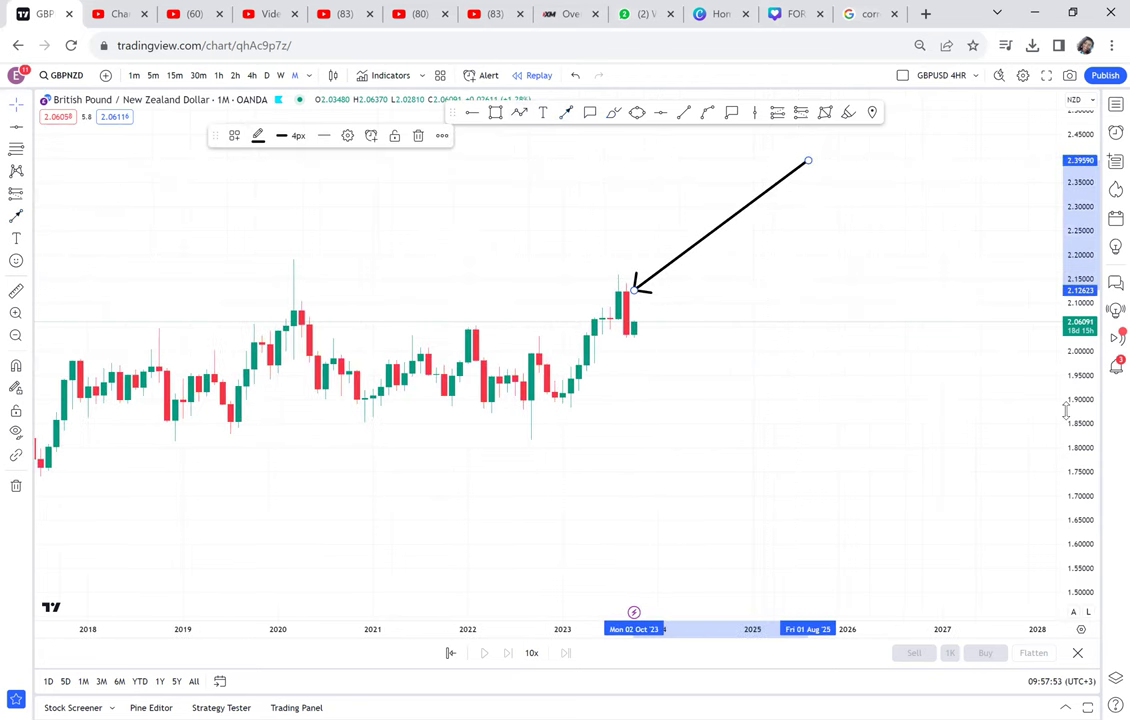
- Examine the latest monthly candles near the arrow tip up close
{"action": "left_click_drag", "start_coordinate": [1064, 432], "coordinate": [1035, 218]}
{"action": "left_click_drag", "start_coordinate": [875, 254], "coordinate": [854, 383]}
{"action": "scroll", "coordinate": [854, 385], "scroll_direction": "up", "scroll_amount": 2}
{"action": "scroll", "coordinate": [853, 384], "scroll_direction": "up", "scroll_amount": 2}
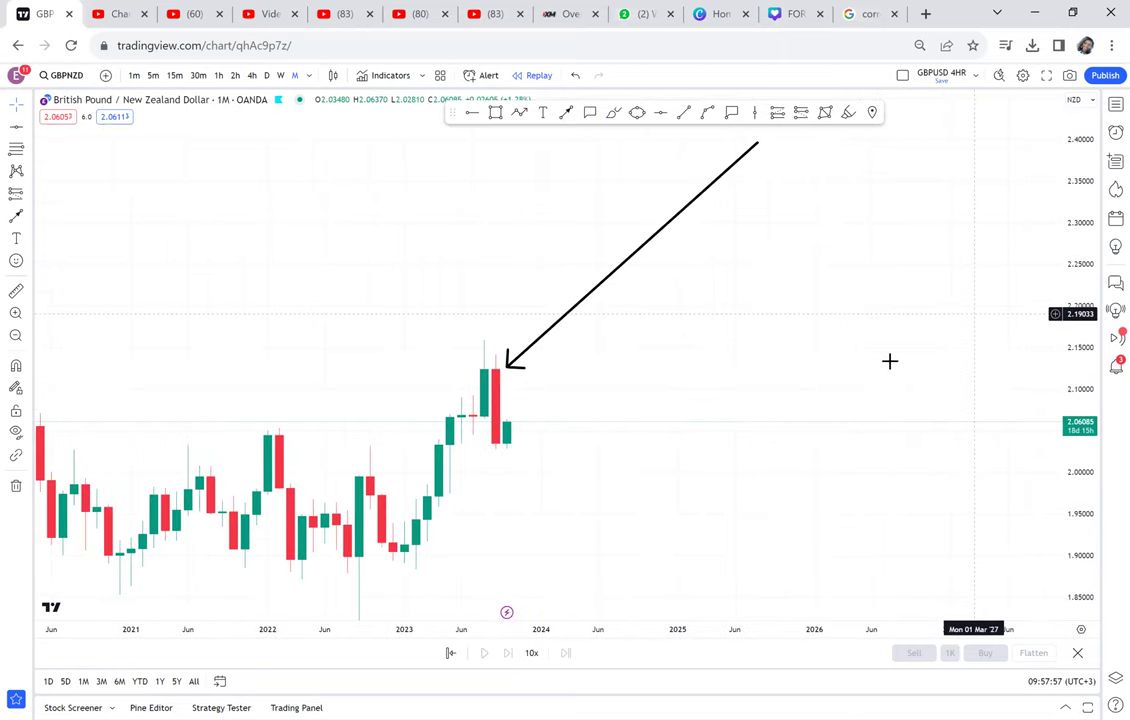
{"action": "scroll", "coordinate": [875, 321], "scroll_direction": "up", "scroll_amount": 2}
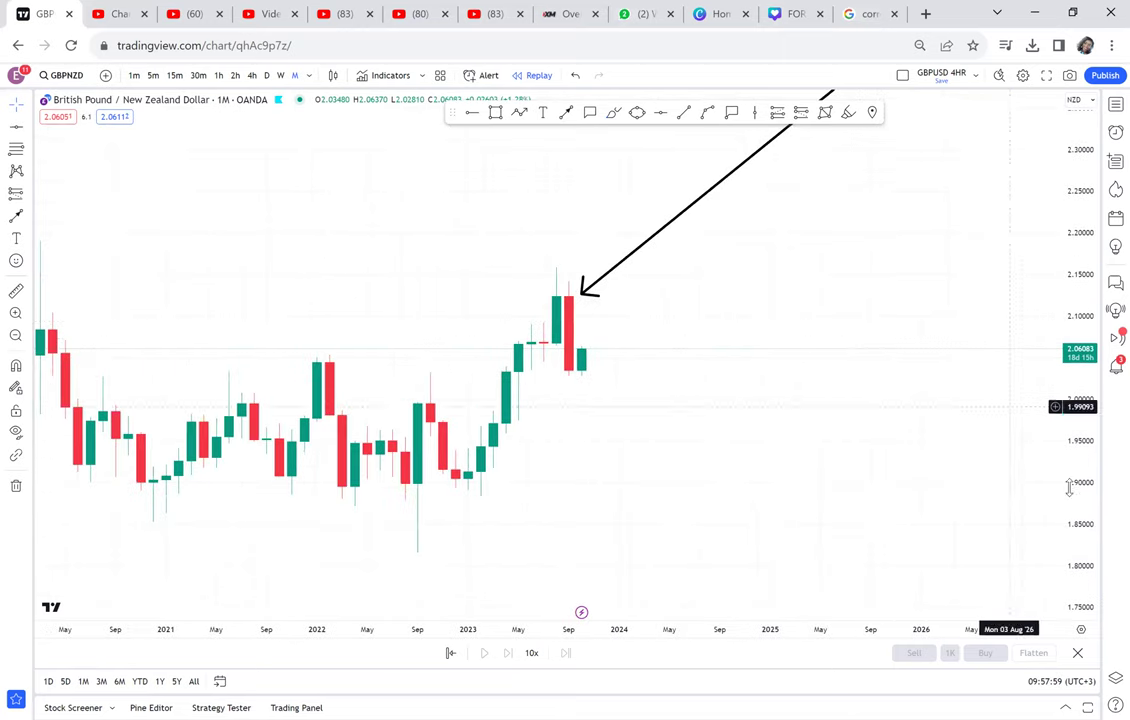
{"action": "left_click_drag", "start_coordinate": [1075, 495], "coordinate": [1074, 440]}
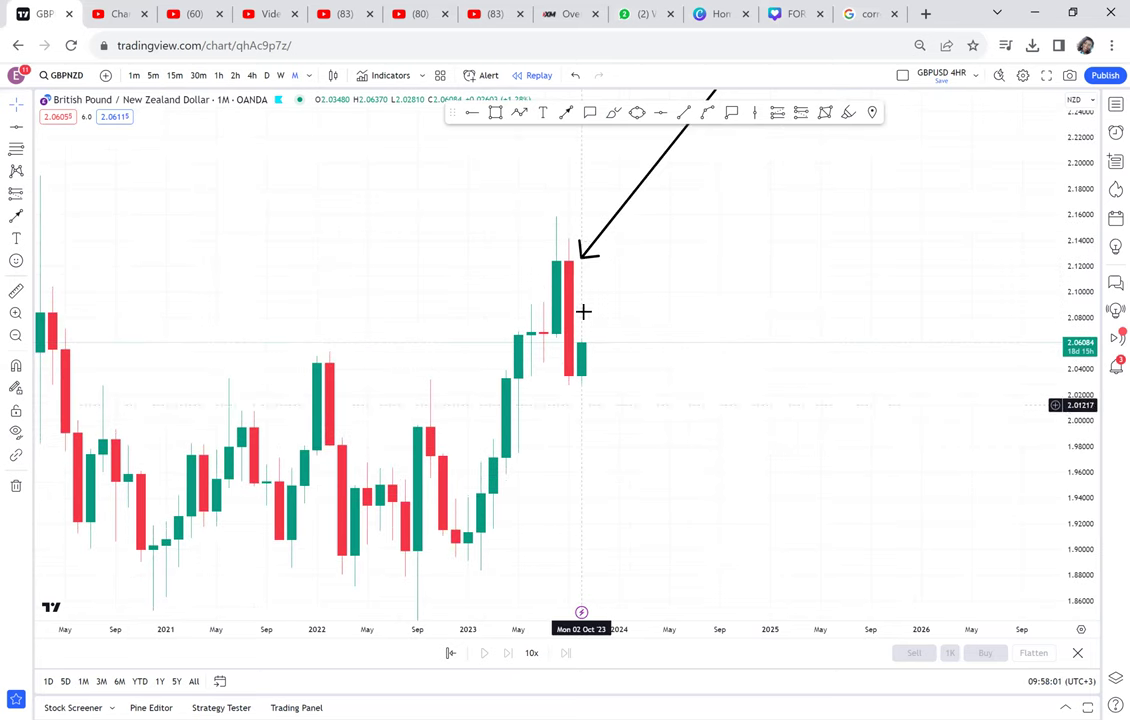
{"action": "scroll", "coordinate": [716, 383], "scroll_direction": "up", "scroll_amount": 2}
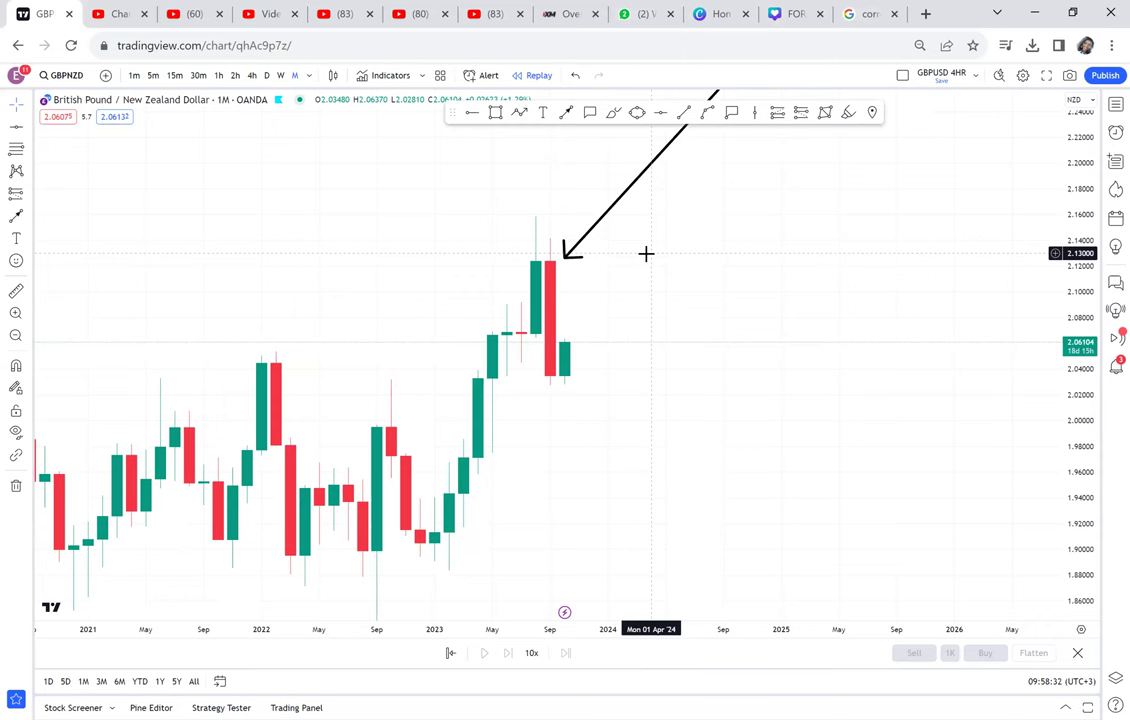
- Draw a rectangular zone from early 2016 to late 2024 between about 2.20 and 2.14, across the 2016, 2020 and 2023 highs
{"action": "scroll", "coordinate": [681, 270], "scroll_direction": "down", "scroll_amount": 5}
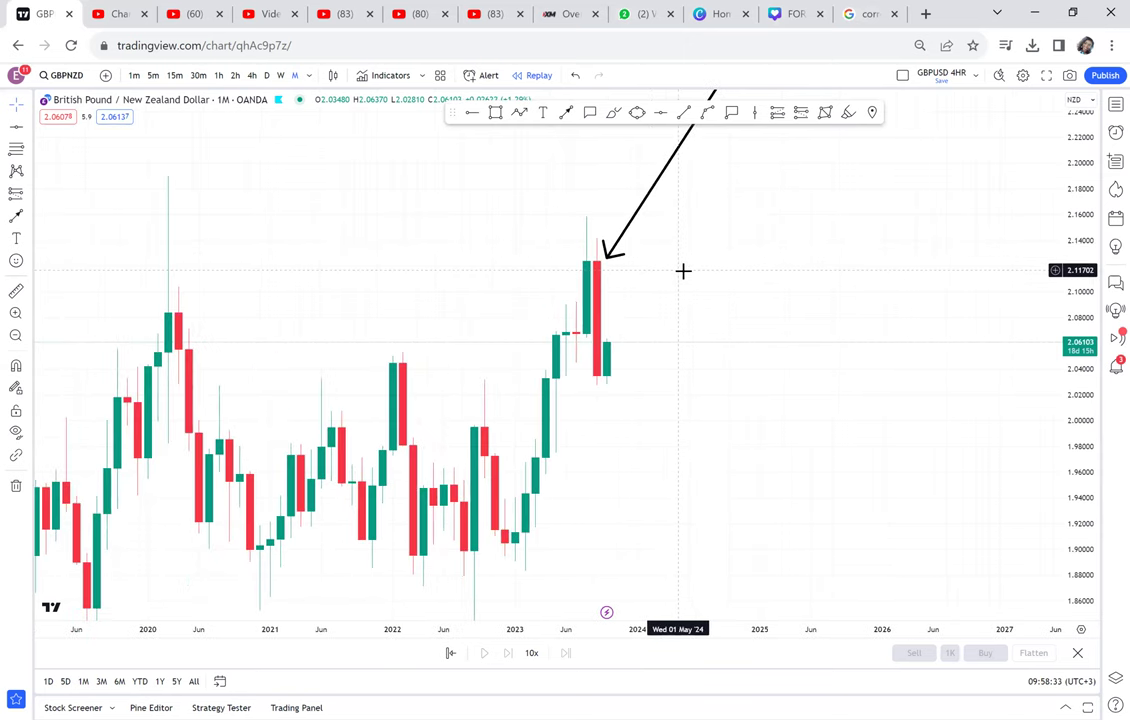
{"action": "scroll", "coordinate": [681, 270], "scroll_direction": "down", "scroll_amount": 1}
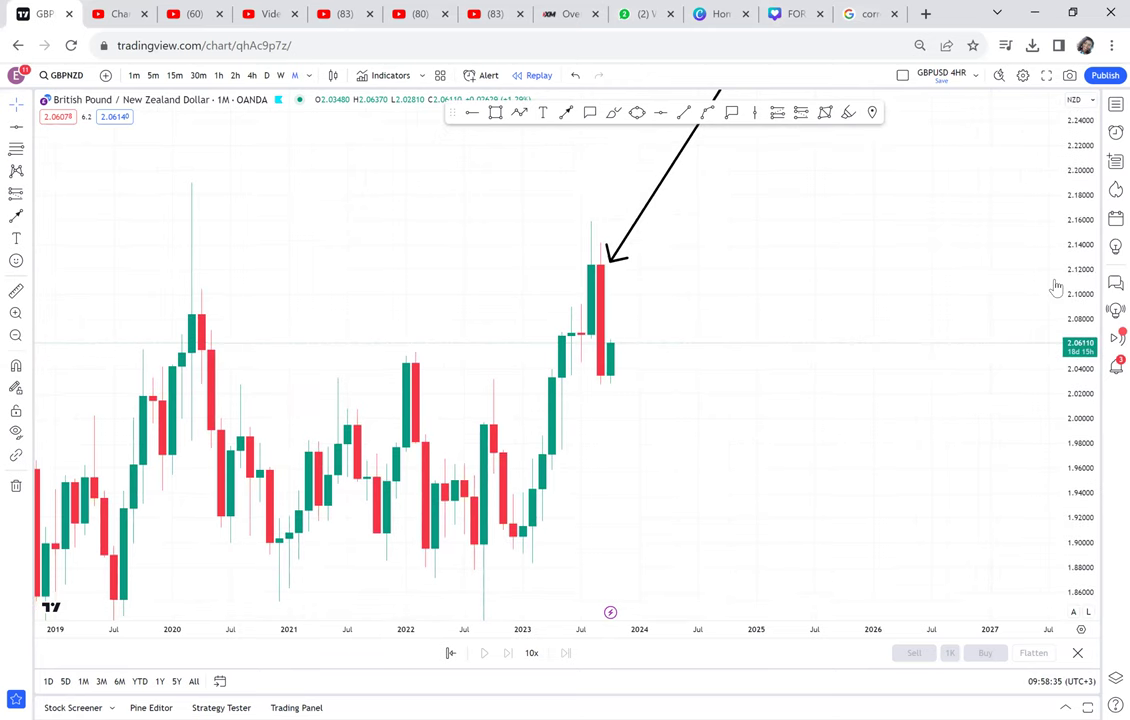
{"action": "scroll", "coordinate": [873, 295], "scroll_direction": "down", "scroll_amount": 3}
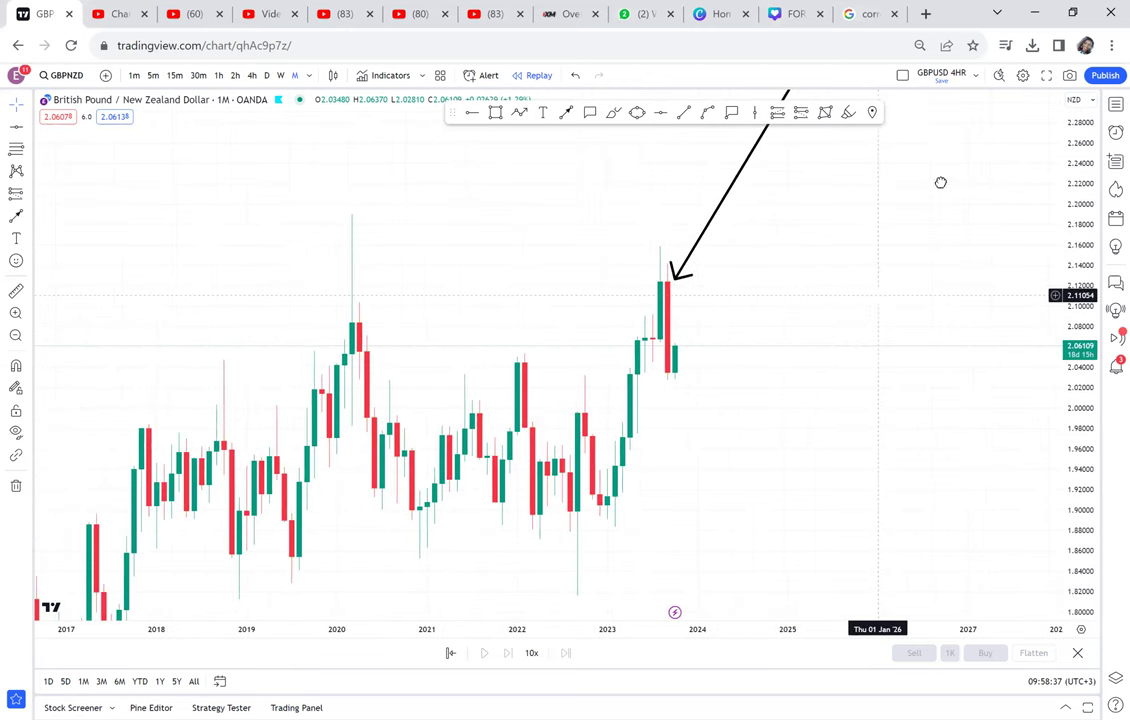
{"action": "left_click_drag", "start_coordinate": [940, 183], "coordinate": [940, 181]}
{"action": "scroll", "coordinate": [940, 181], "scroll_direction": "down", "scroll_amount": 1}
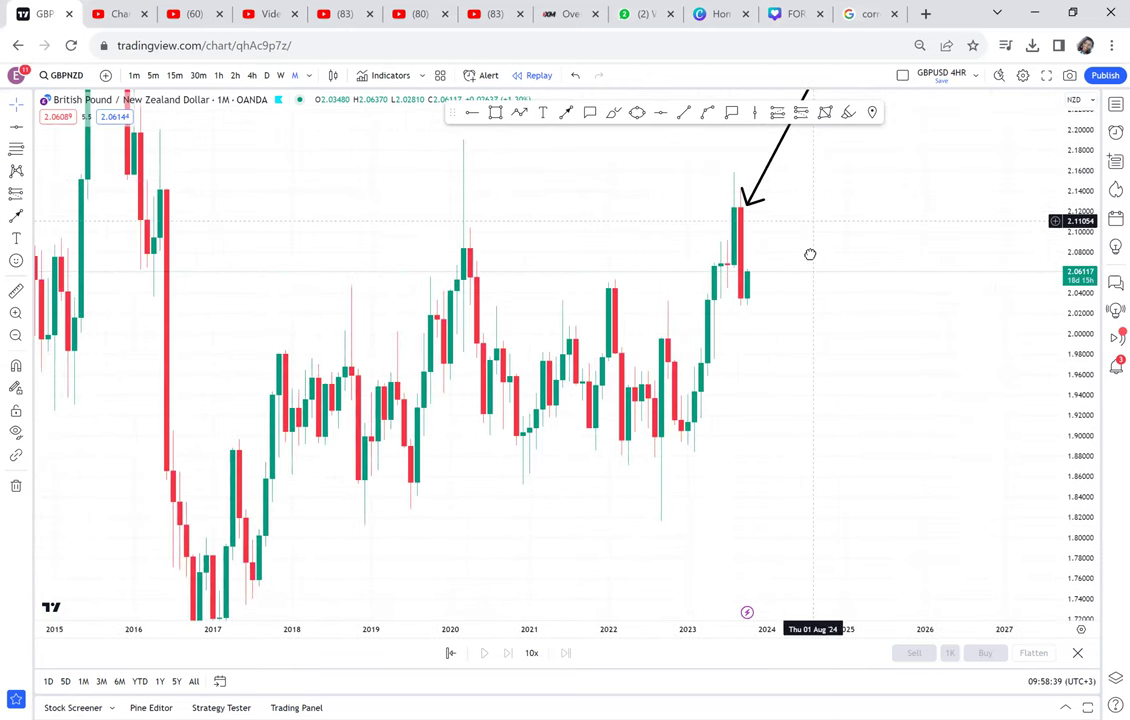
{"action": "left_click_drag", "start_coordinate": [810, 250], "coordinate": [812, 295]}
{"action": "left_click", "coordinate": [495, 112]}
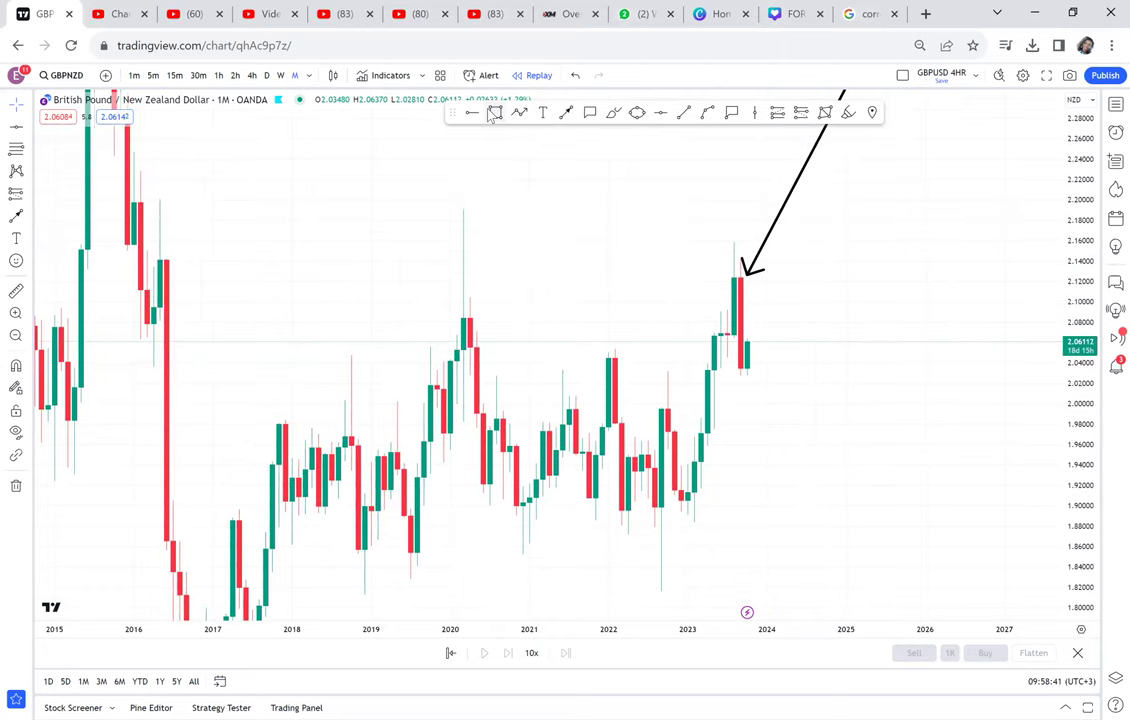
{"action": "mouse_move", "coordinate": [131, 200]}
{"action": "left_mouse_down"}
{"action": "mouse_move", "coordinate": [805, 283]}
{"action": "mouse_move", "coordinate": [832, 258]}
{"action": "left_mouse_up"}
{"action": "left_click_drag", "start_coordinate": [562, 138], "coordinate": [619, 184]}
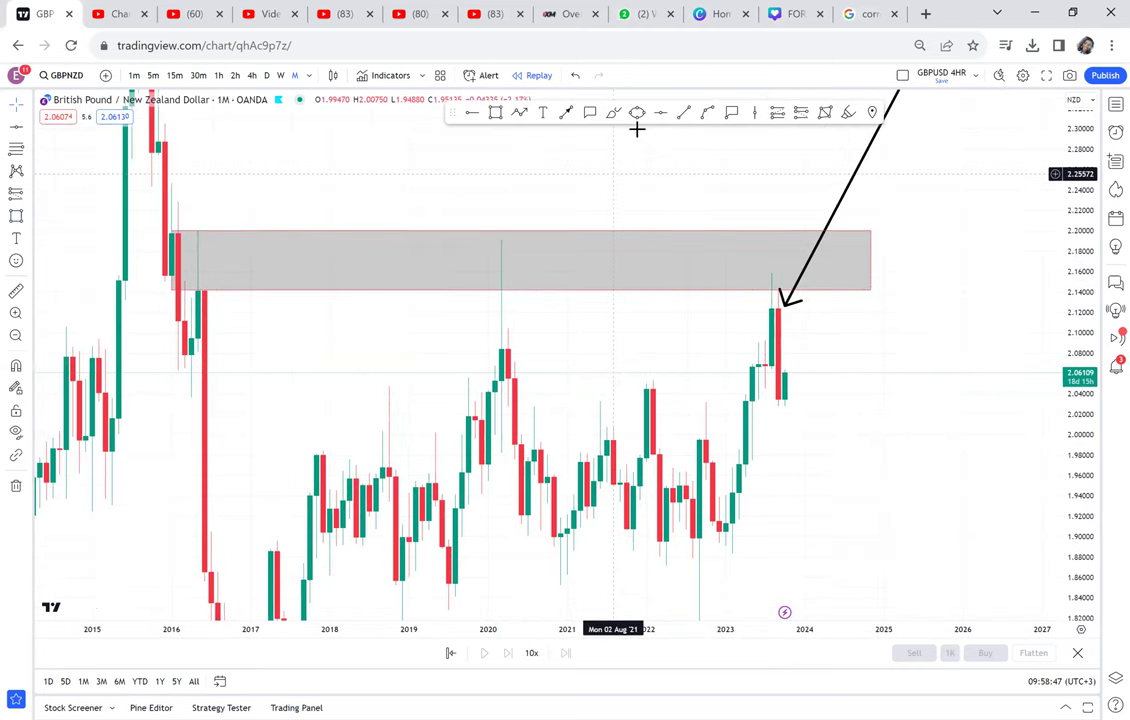
- Mark the 2016, 2020 and 2023 highs inside the grey zone with three ellipses at about 2.15
{"action": "left_click", "coordinate": [637, 113]}
{"action": "left_click", "coordinate": [200, 301]}
{"action": "left_click", "coordinate": [232, 284]}
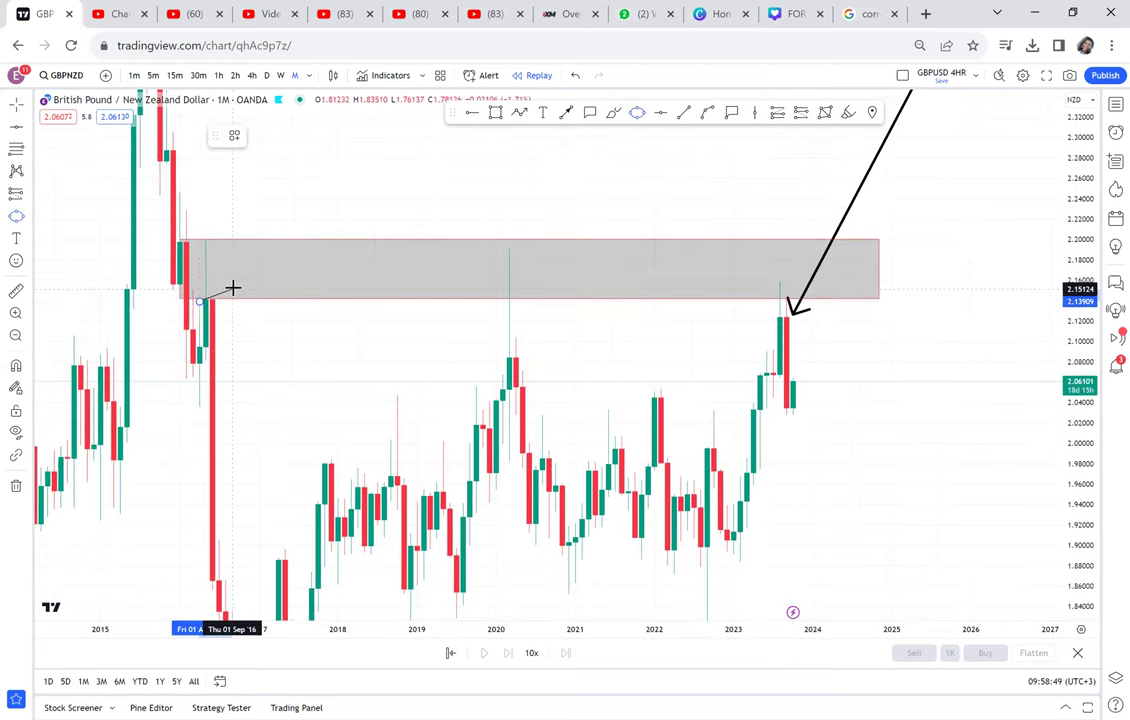
{"action": "left_click", "coordinate": [245, 303]}
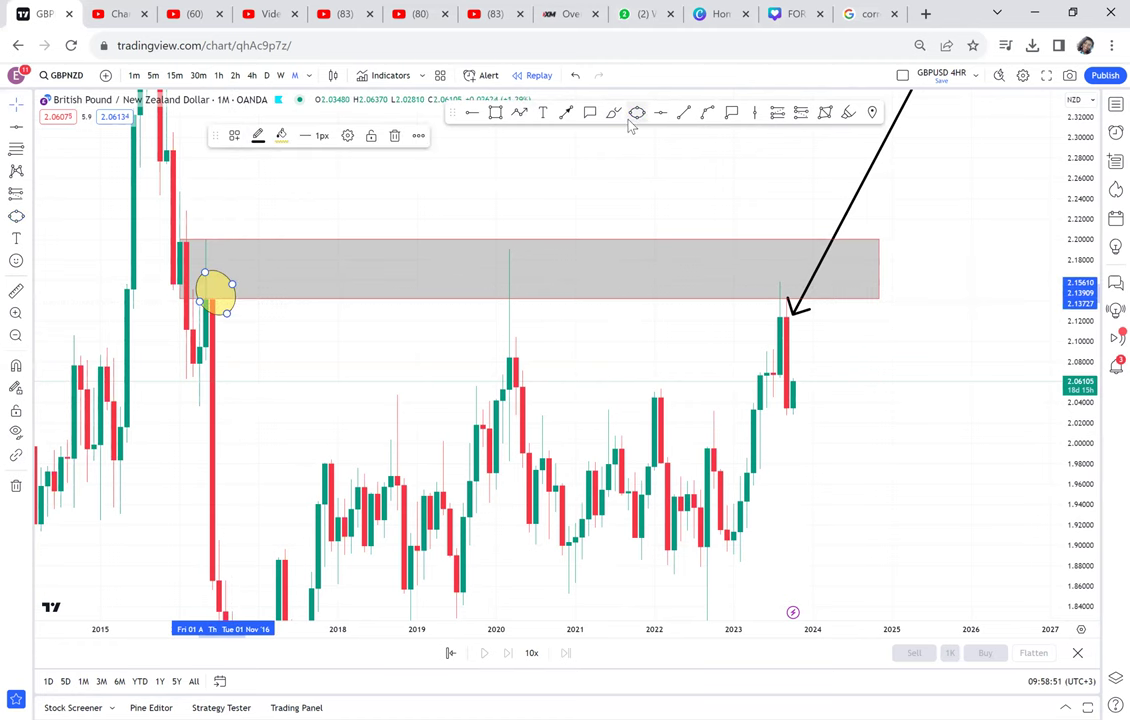
{"action": "left_click", "coordinate": [483, 289]}
{"action": "left_click", "coordinate": [523, 276]}
{"action": "left_click", "coordinate": [533, 292]}
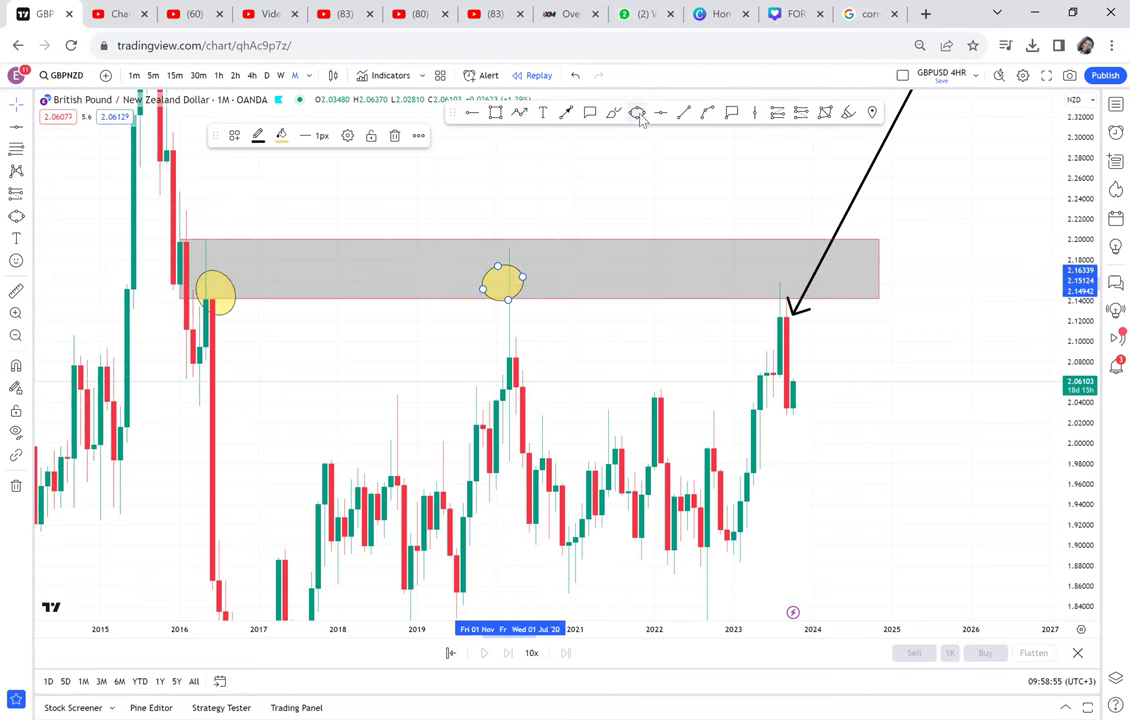
{"action": "left_click", "coordinate": [637, 112]}
{"action": "left_click", "coordinate": [757, 289]}
{"action": "left_click", "coordinate": [794, 276]}
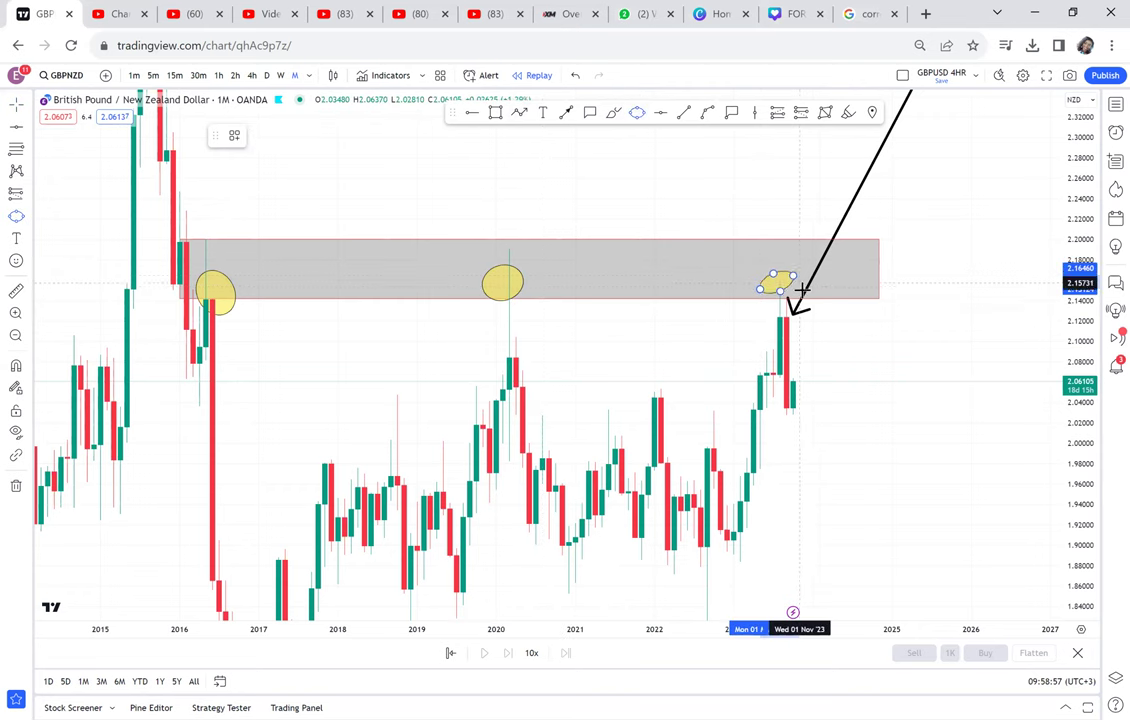
{"action": "left_click", "coordinate": [785, 296]}
- Draw a zigzag arrow above the zone from about 2.21 in November 2023, via 2.24 and 2.214, up to about 2.29
{"action": "left_click_drag", "start_coordinate": [868, 350], "coordinate": [859, 220]}
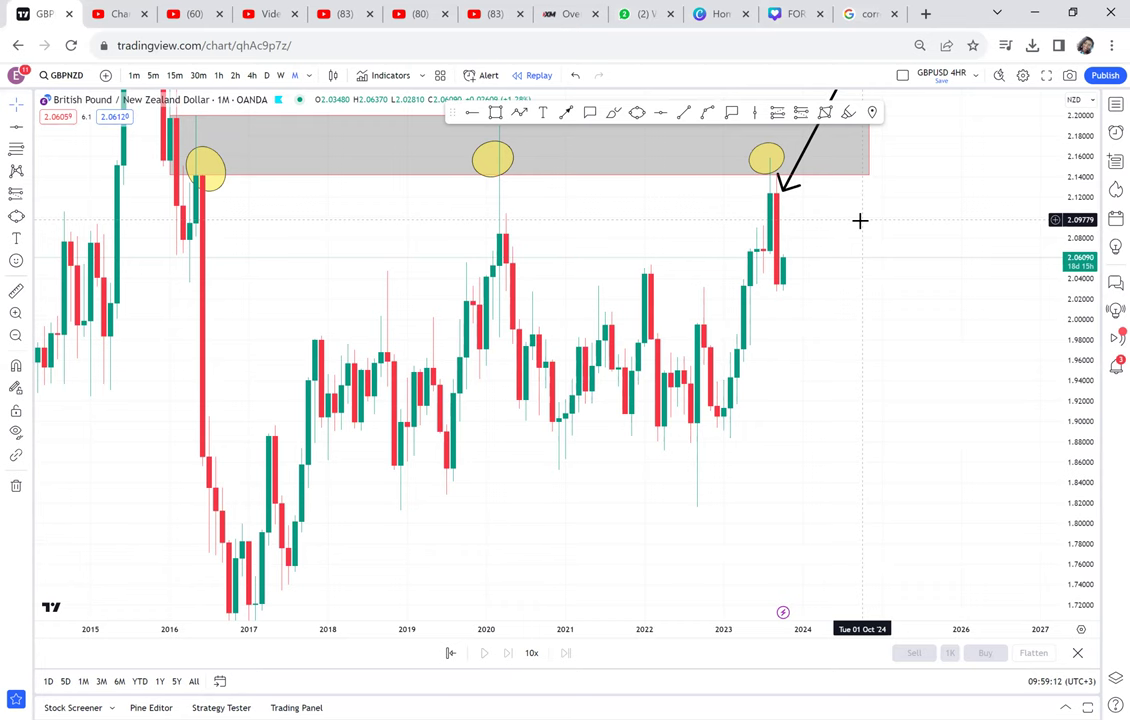
{"action": "left_click_drag", "start_coordinate": [822, 340], "coordinate": [761, 475]}
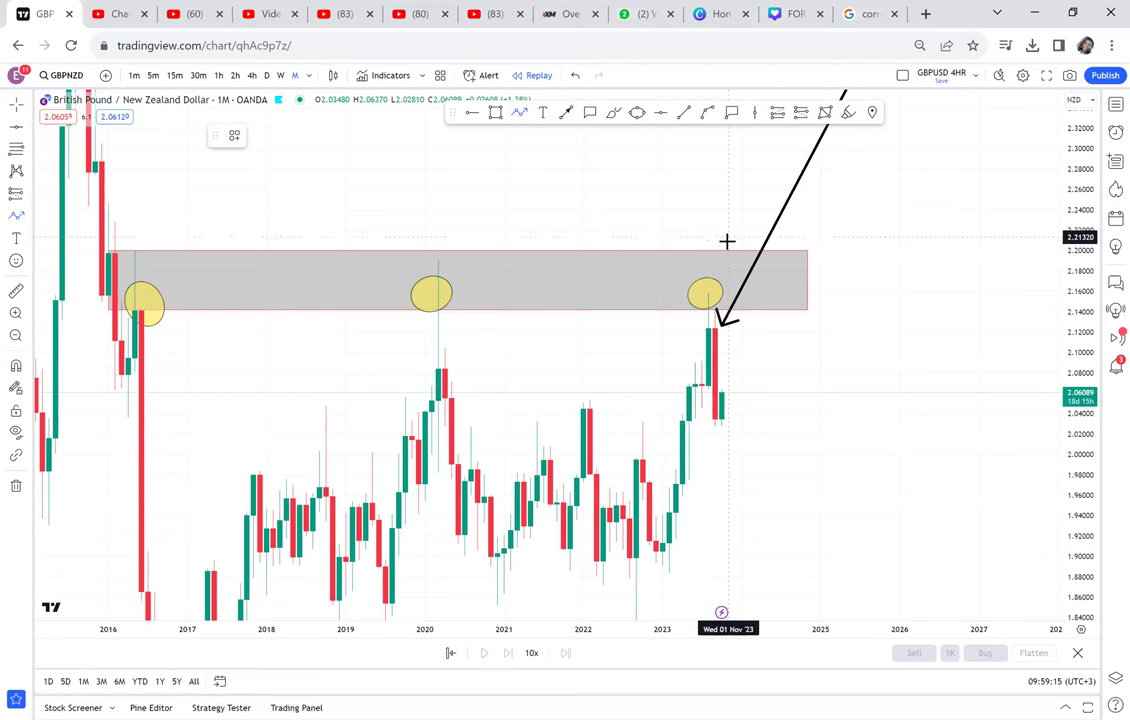
{"action": "left_click", "coordinate": [741, 210]}
{"action": "left_click", "coordinate": [754, 236]}
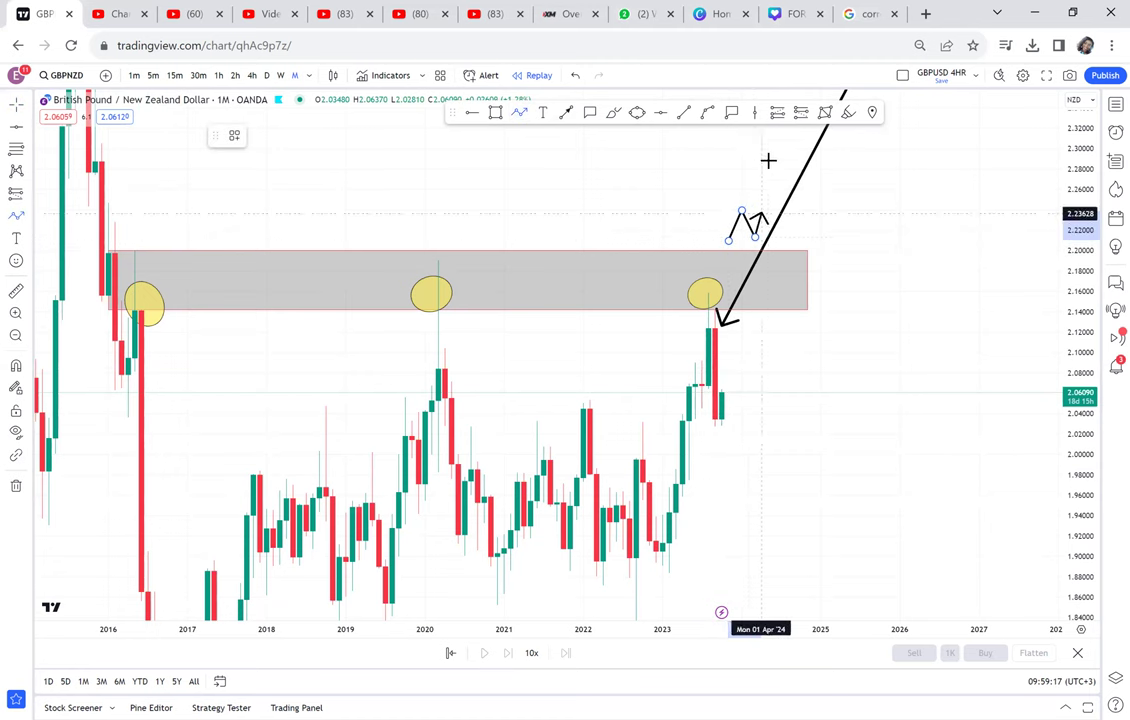
{"action": "double_click", "coordinate": [768, 158]}
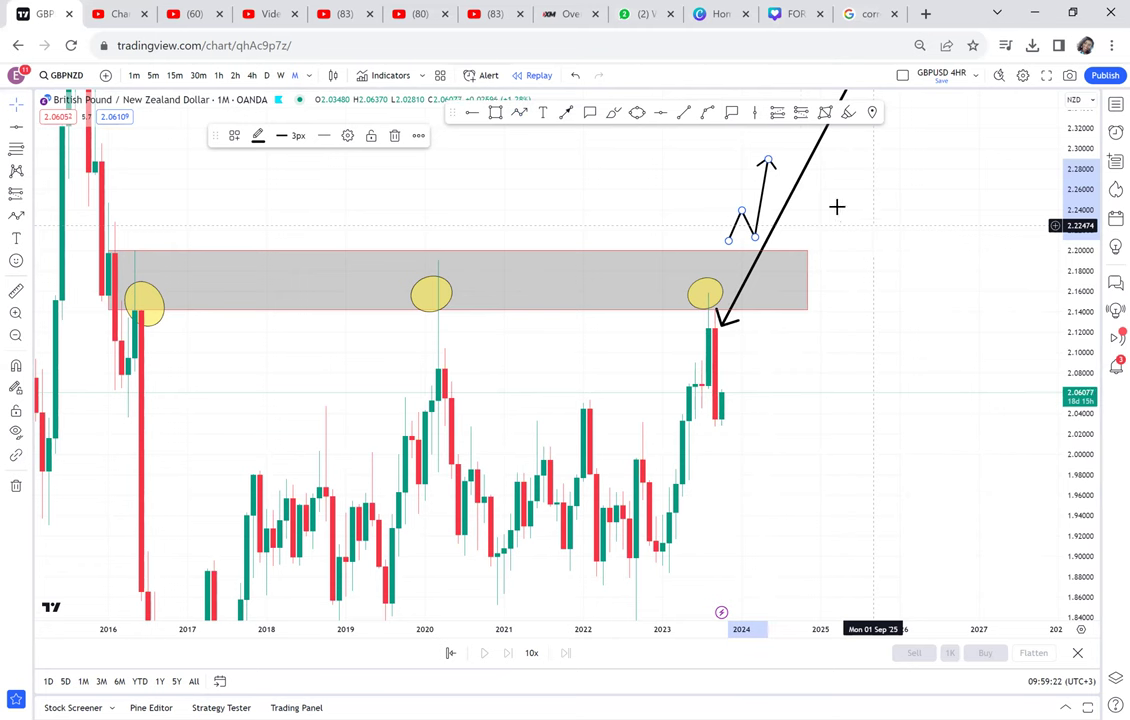
- Delete the long arrow pointing down to the latest monthly candles
{"action": "left_click", "coordinate": [800, 188]}
{"action": "key", "text": "Delete"}
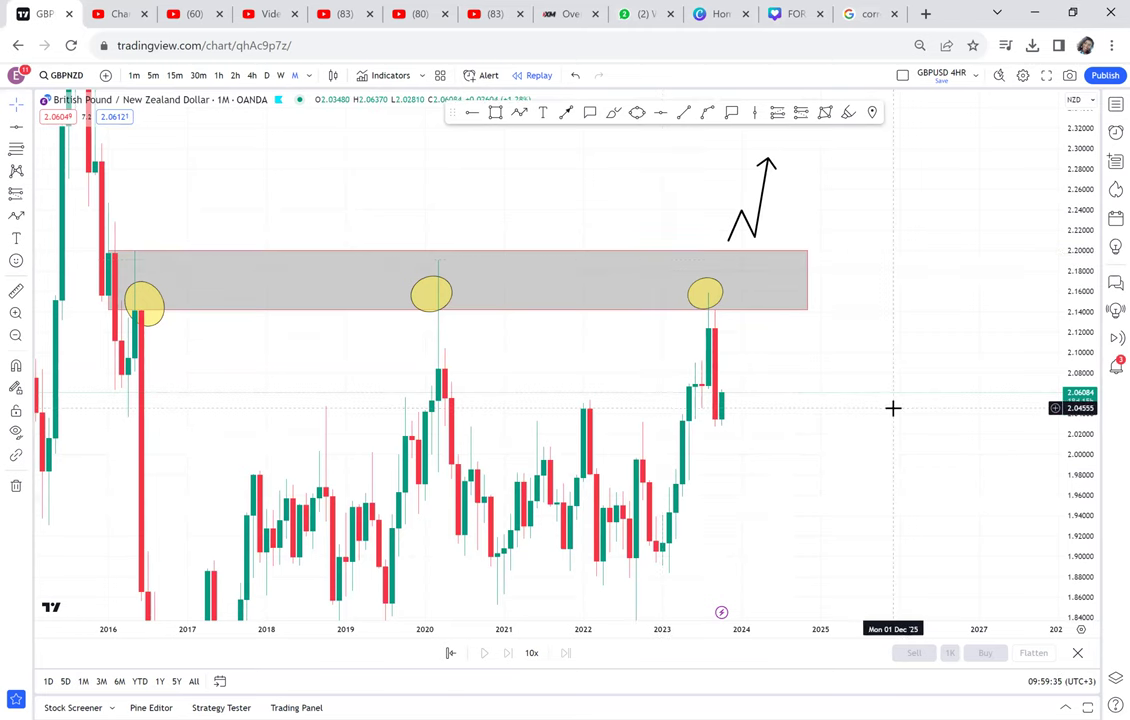
{"action": "left_click_drag", "start_coordinate": [893, 406], "coordinate": [888, 298]}
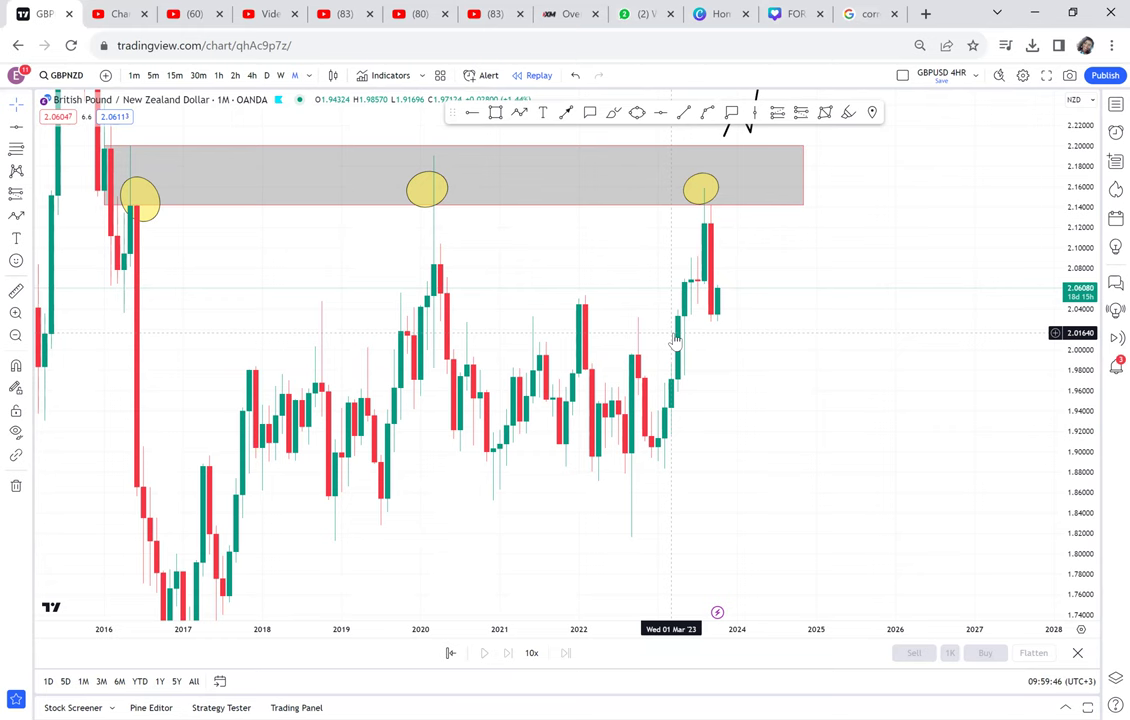
- Switch the chart to the weekly timeframe and remove all drawings
{"action": "left_click", "coordinate": [280, 76]}
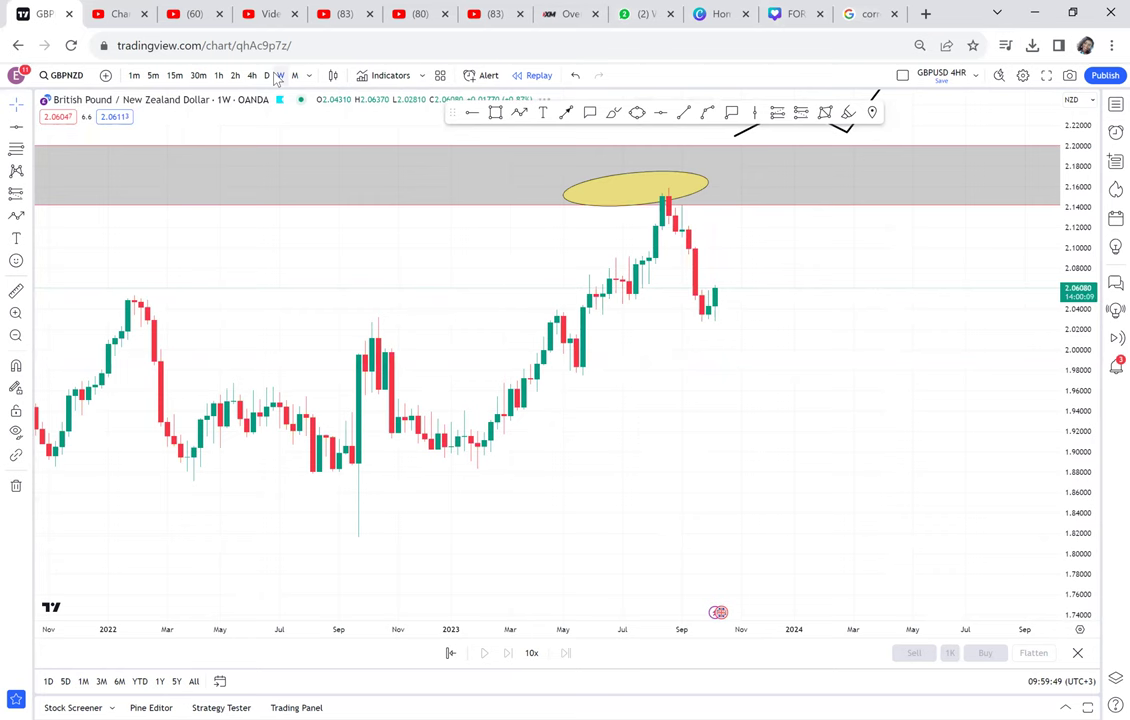
{"action": "left_click", "coordinate": [16, 487]}
{"action": "left_click", "coordinate": [68, 484]}
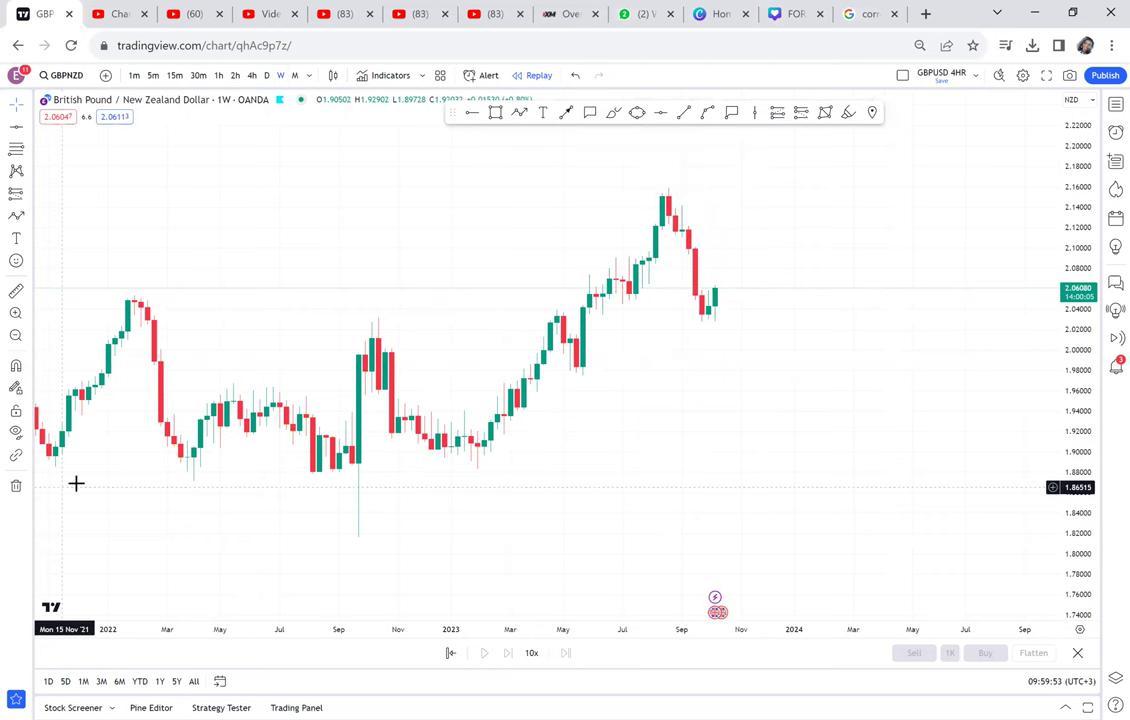
- Draw a path arrow tracing the weekly swings from about 1.82 in September 2022 up to about 2.16 at the August 2023 high
{"action": "scroll", "coordinate": [587, 362], "scroll_direction": "down", "scroll_amount": 2}
{"action": "scroll", "coordinate": [587, 353], "scroll_direction": "down", "scroll_amount": 1}
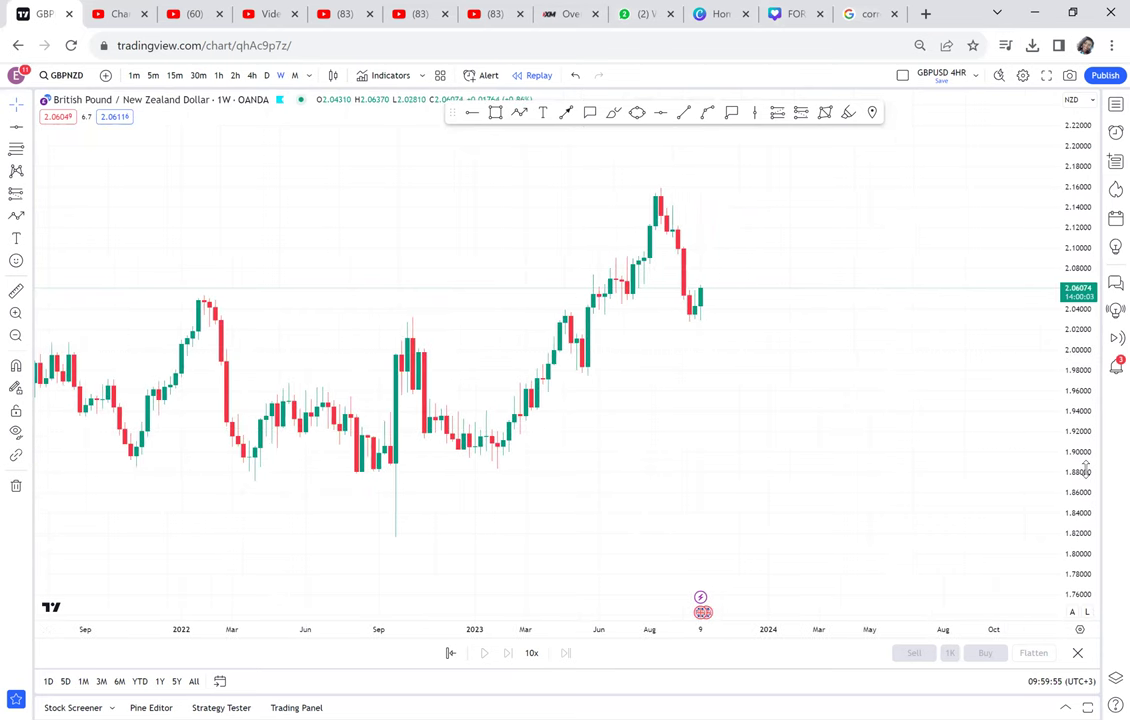
{"action": "left_click_drag", "start_coordinate": [1084, 466], "coordinate": [1046, 323]}
{"action": "left_click_drag", "start_coordinate": [904, 352], "coordinate": [800, 340]}
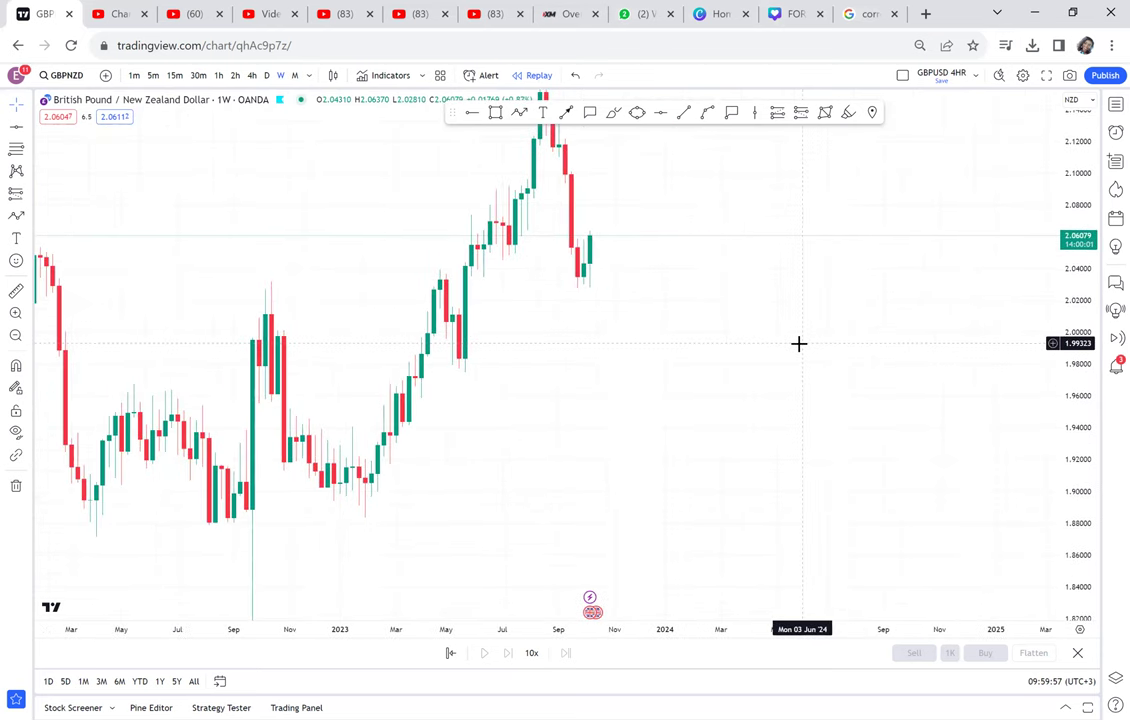
{"action": "left_click_drag", "start_coordinate": [1069, 290], "coordinate": [1074, 408]}
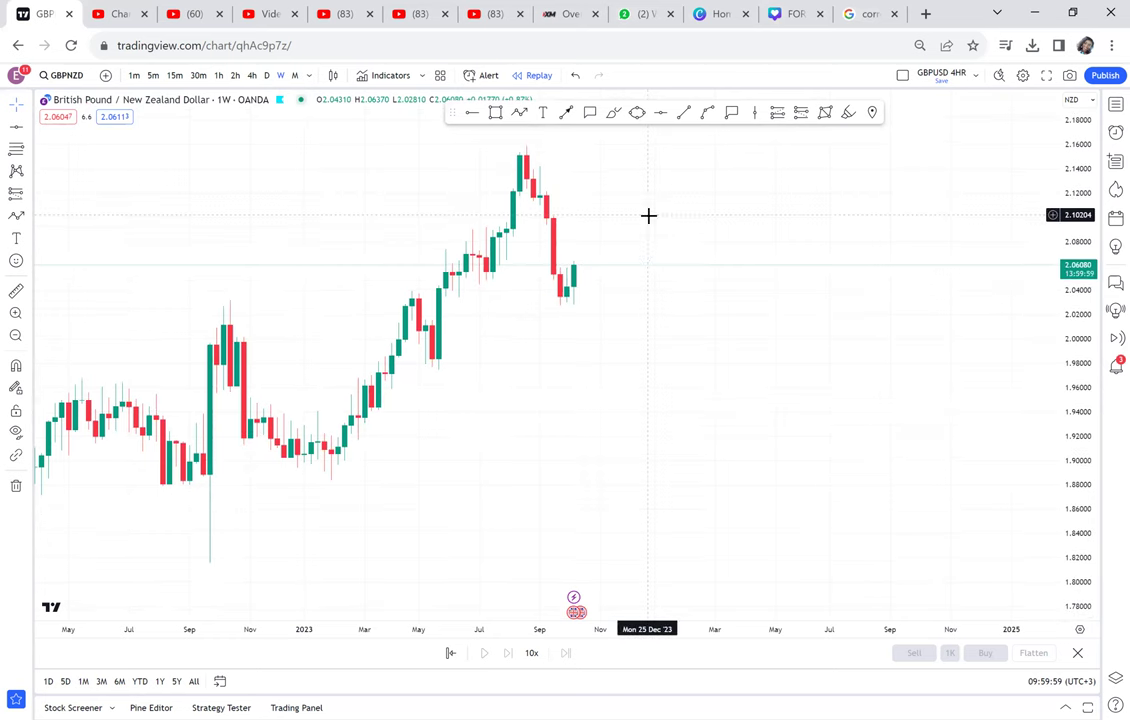
{"action": "left_click_drag", "start_coordinate": [644, 264], "coordinate": [641, 299]}
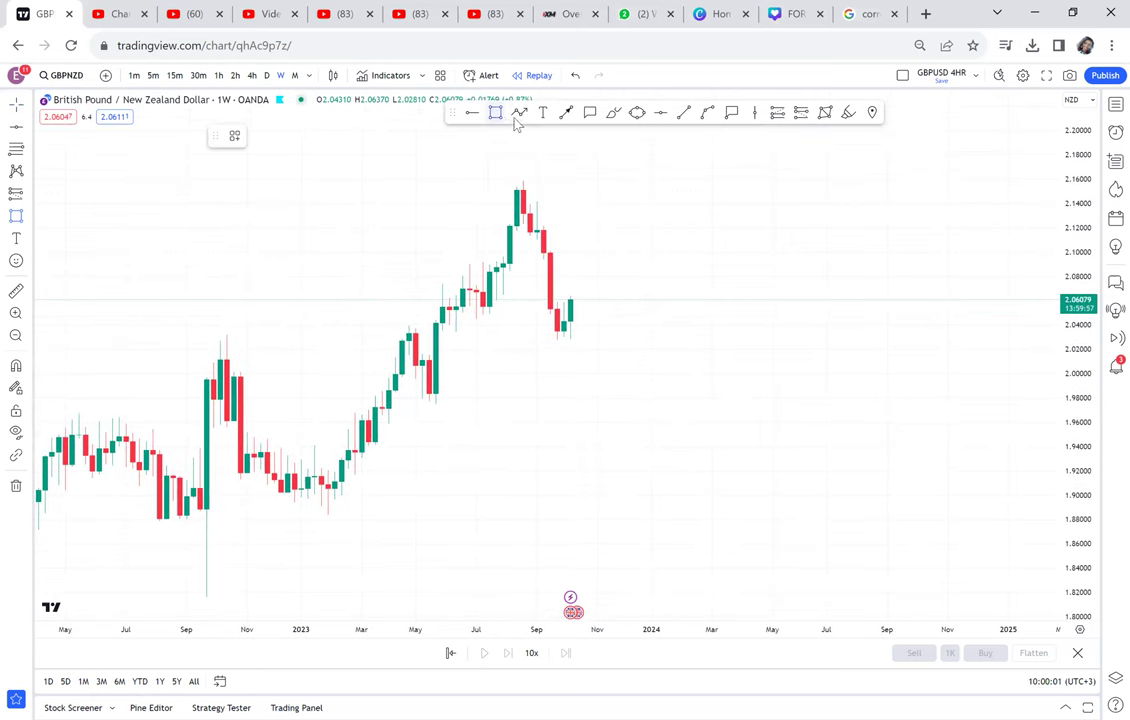
{"action": "left_click", "coordinate": [520, 115]}
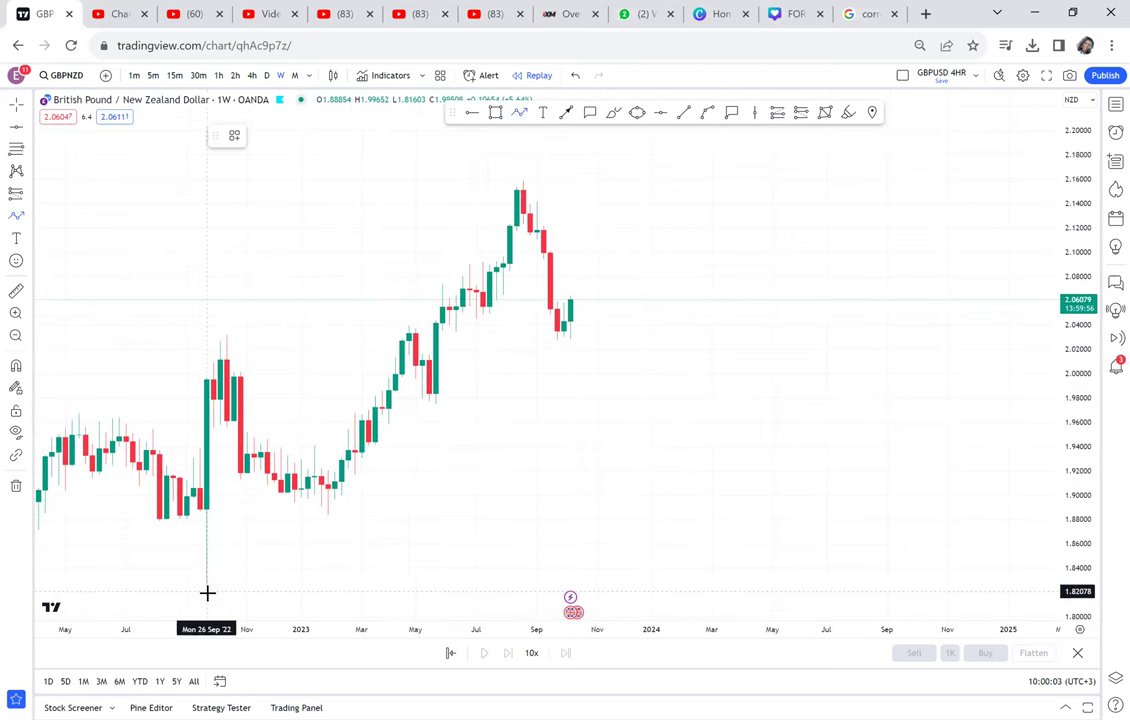
{"action": "left_click", "coordinate": [227, 340]}
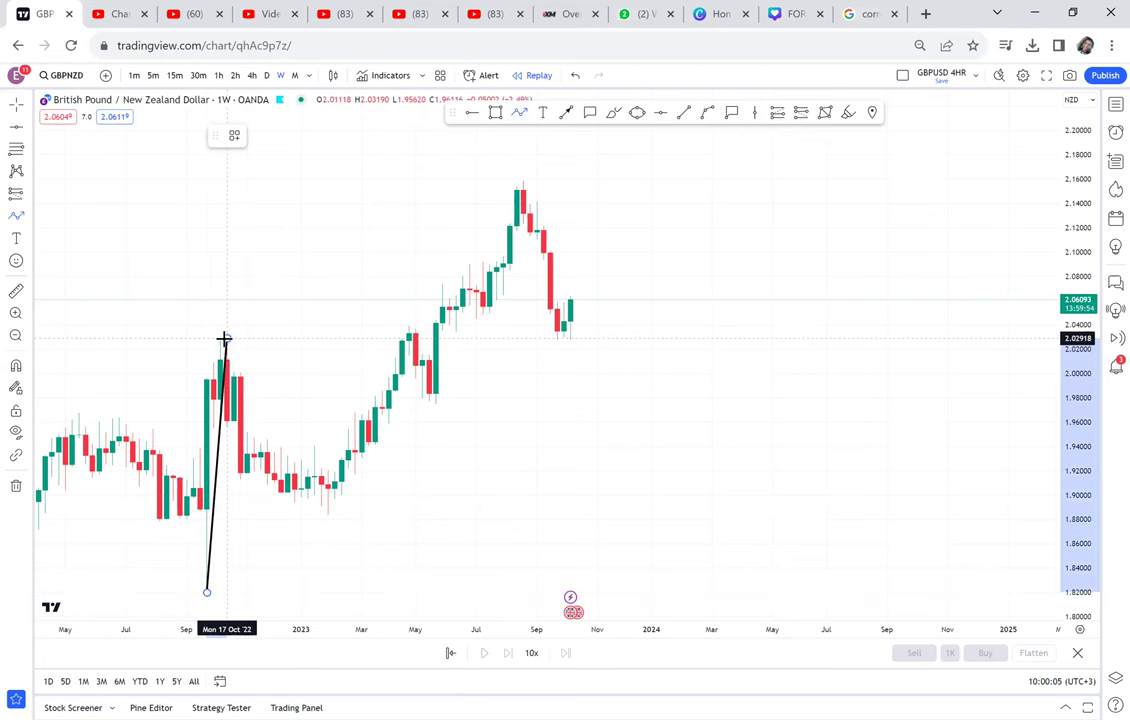
{"action": "left_click", "coordinate": [309, 512]}
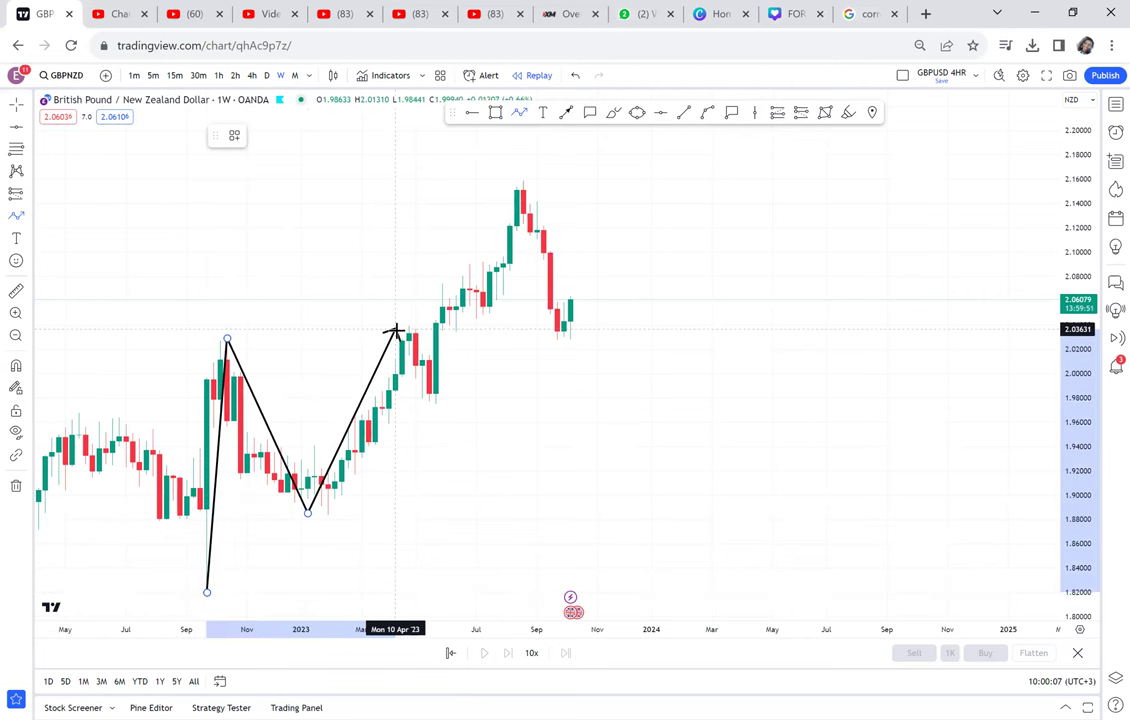
{"action": "left_click", "coordinate": [395, 318]}
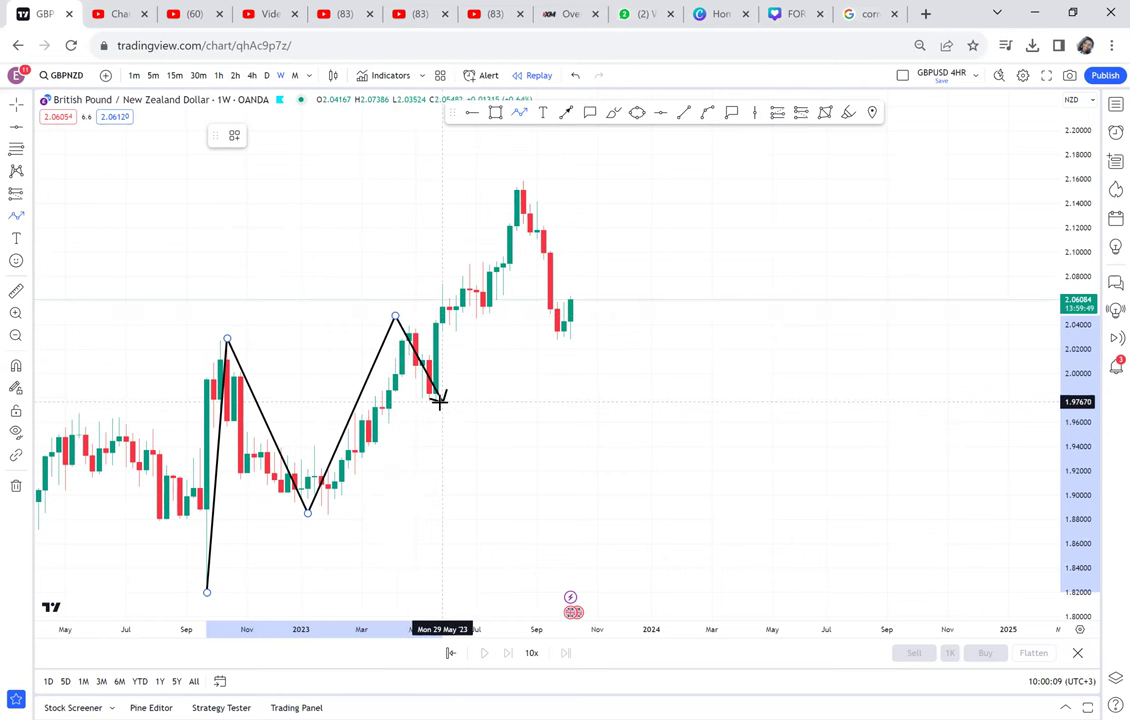
{"action": "left_click", "coordinate": [477, 268]}
{"action": "left_click", "coordinate": [495, 304]}
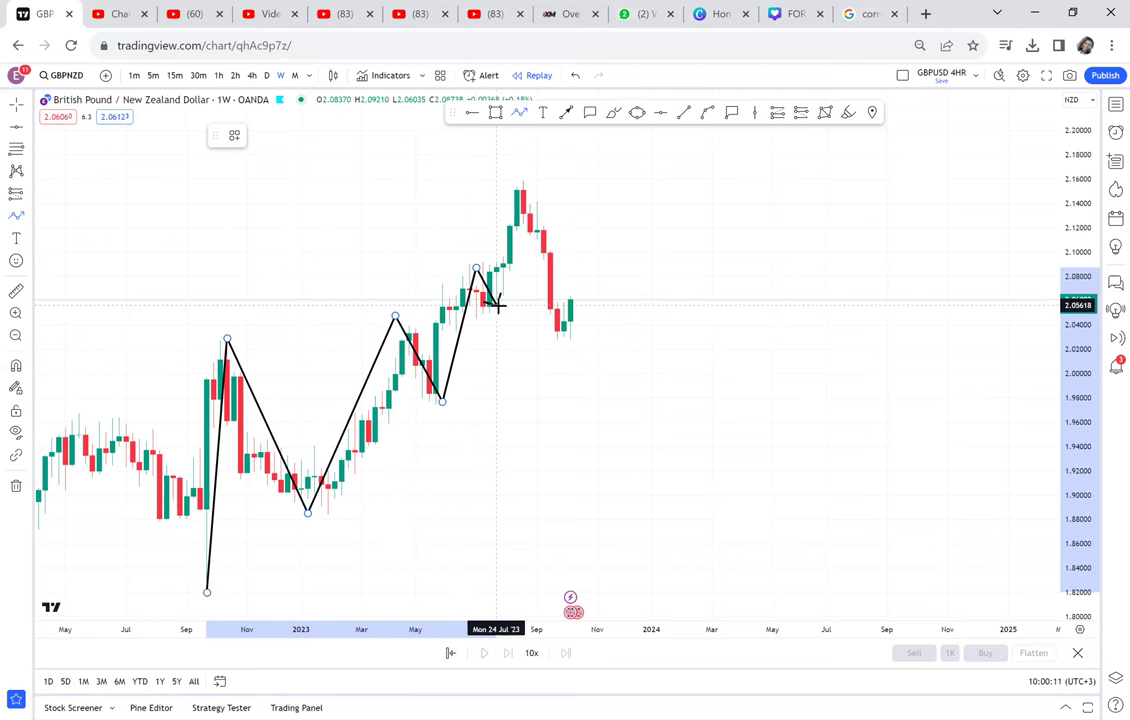
{"action": "double_click", "coordinate": [524, 182]}
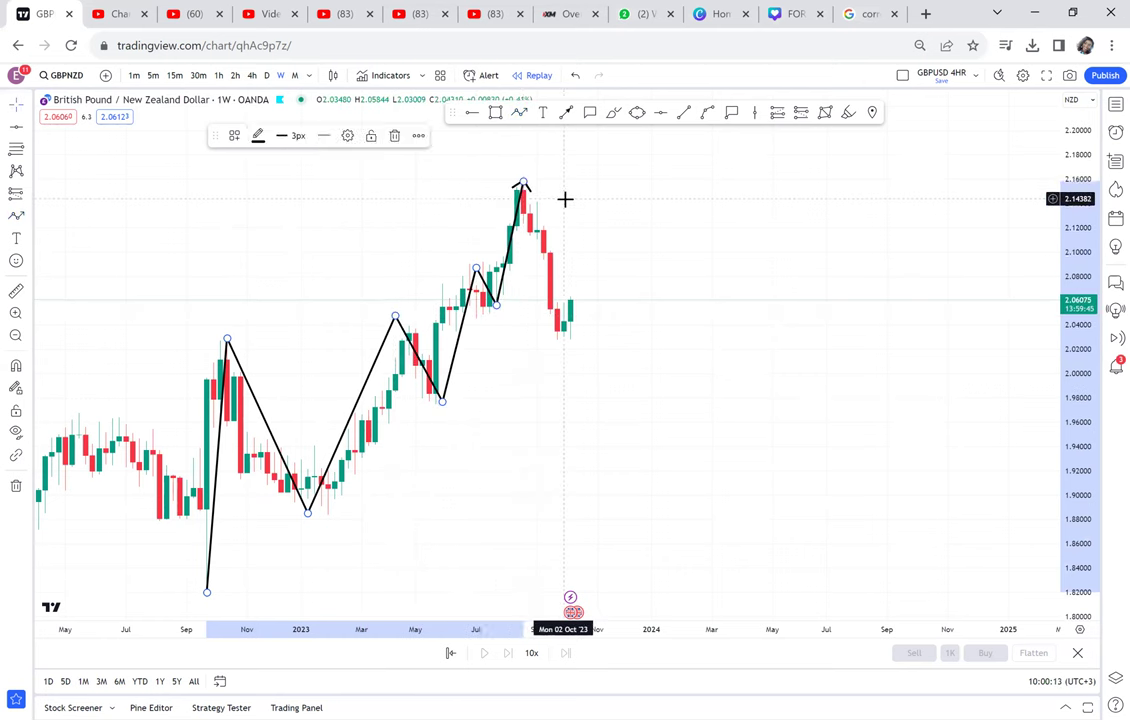
{"action": "left_click", "coordinate": [565, 199]}
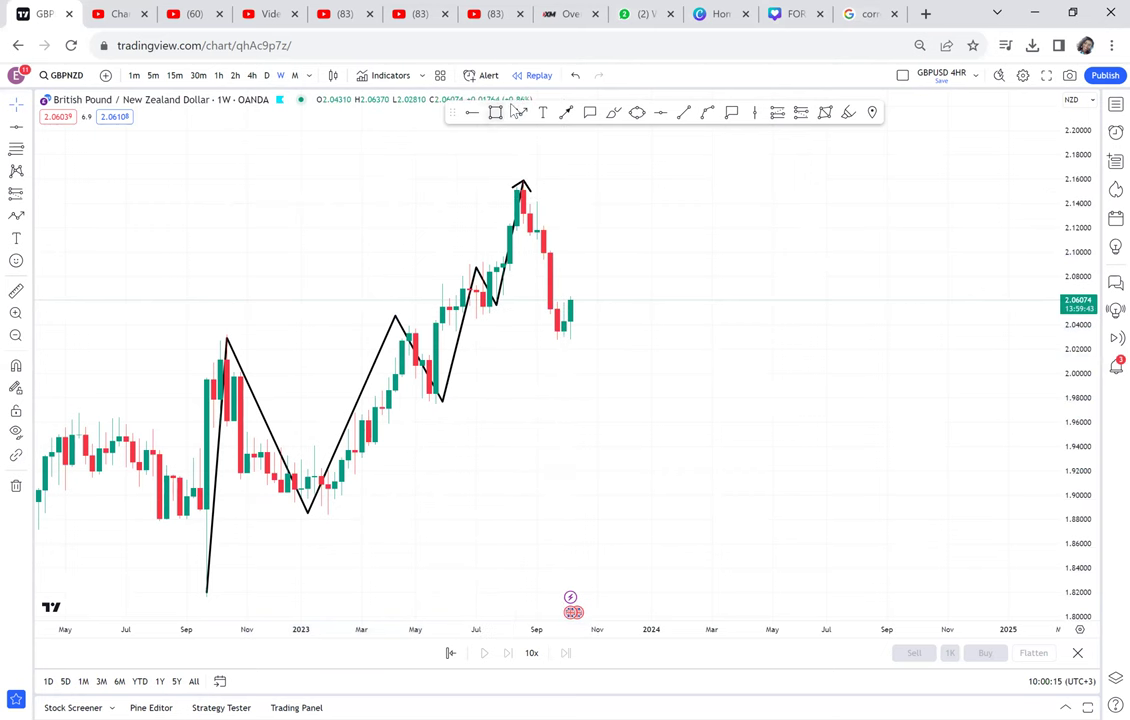
- Place a horizontal ray at about 2.047 from late May 2023 and remove all drawings from the chart
{"action": "left_click", "coordinate": [433, 316]}
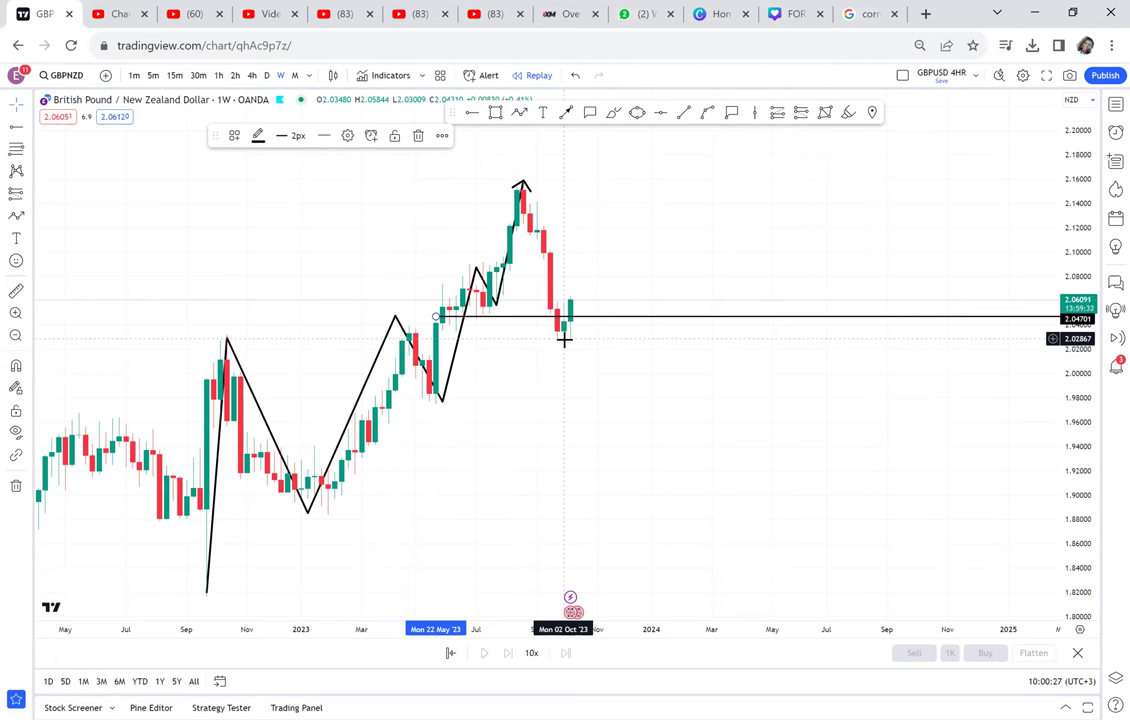
{"action": "left_click", "coordinate": [16, 485]}
{"action": "left_click", "coordinate": [87, 484]}
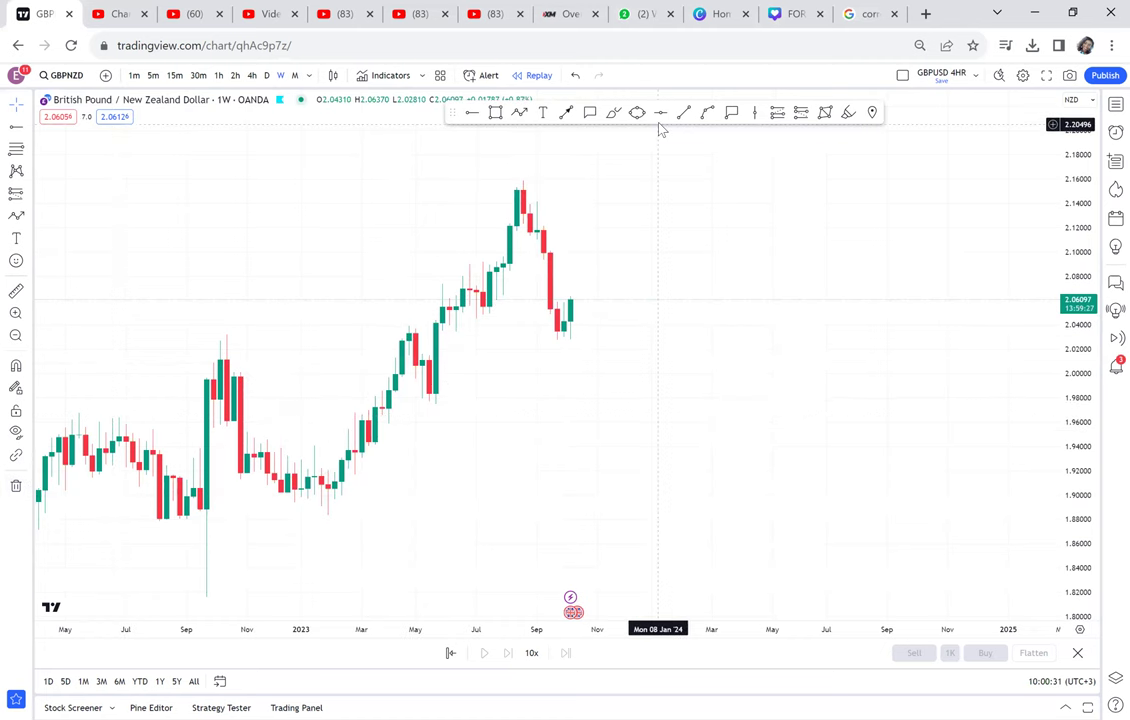
- Draw a horizontal line across the weekly chart at about 2.0358 and lower it to about 2.0355
{"action": "left_click", "coordinate": [341, 329]}
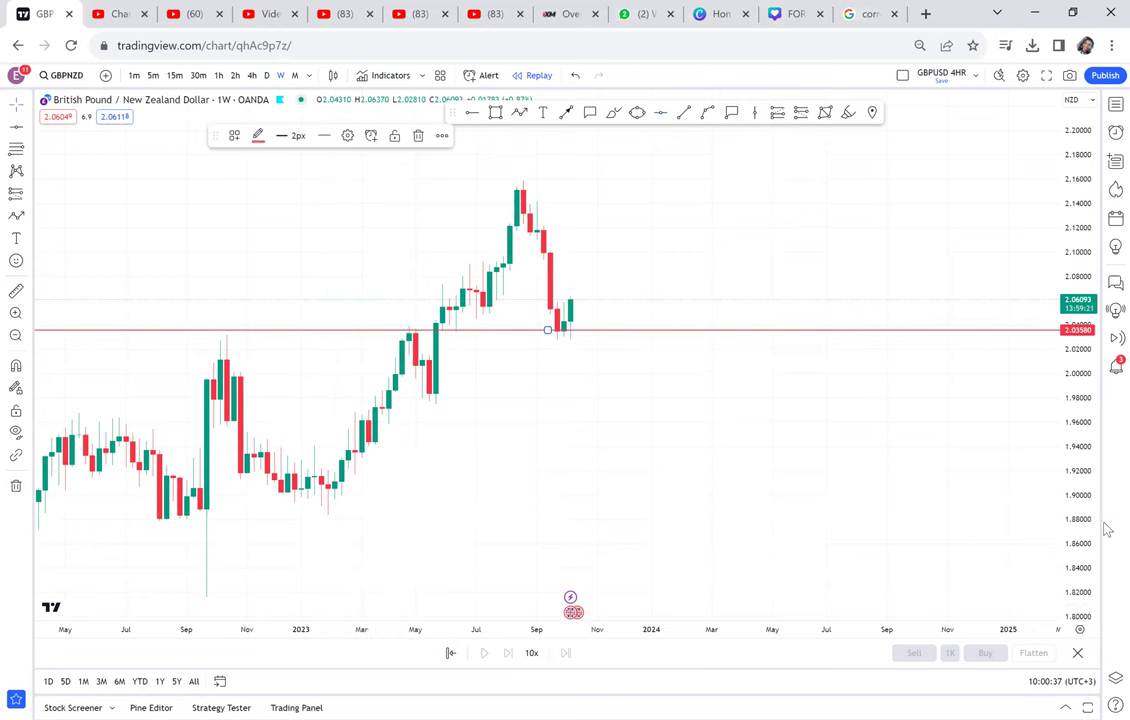
{"action": "left_click_drag", "start_coordinate": [1085, 546], "coordinate": [1077, 367]}
{"action": "left_click_drag", "start_coordinate": [844, 276], "coordinate": [873, 381]}
{"action": "scroll", "coordinate": [875, 401], "scroll_direction": "up", "scroll_amount": 4}
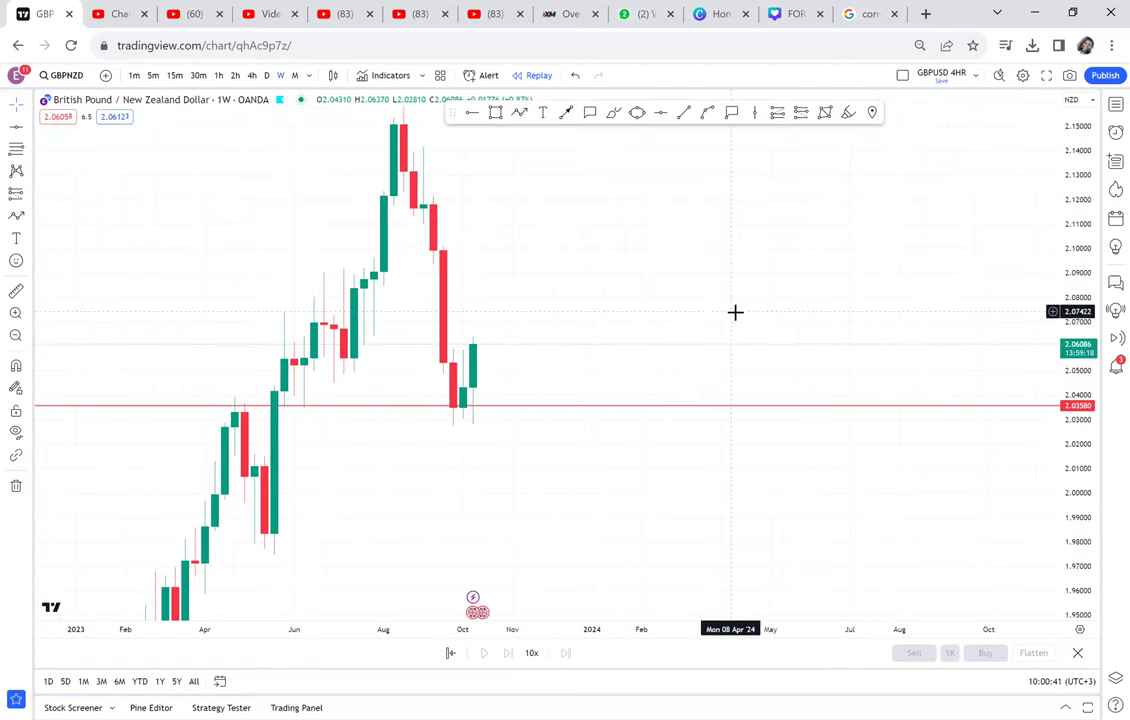
{"action": "left_click_drag", "start_coordinate": [741, 312], "coordinate": [856, 383]}
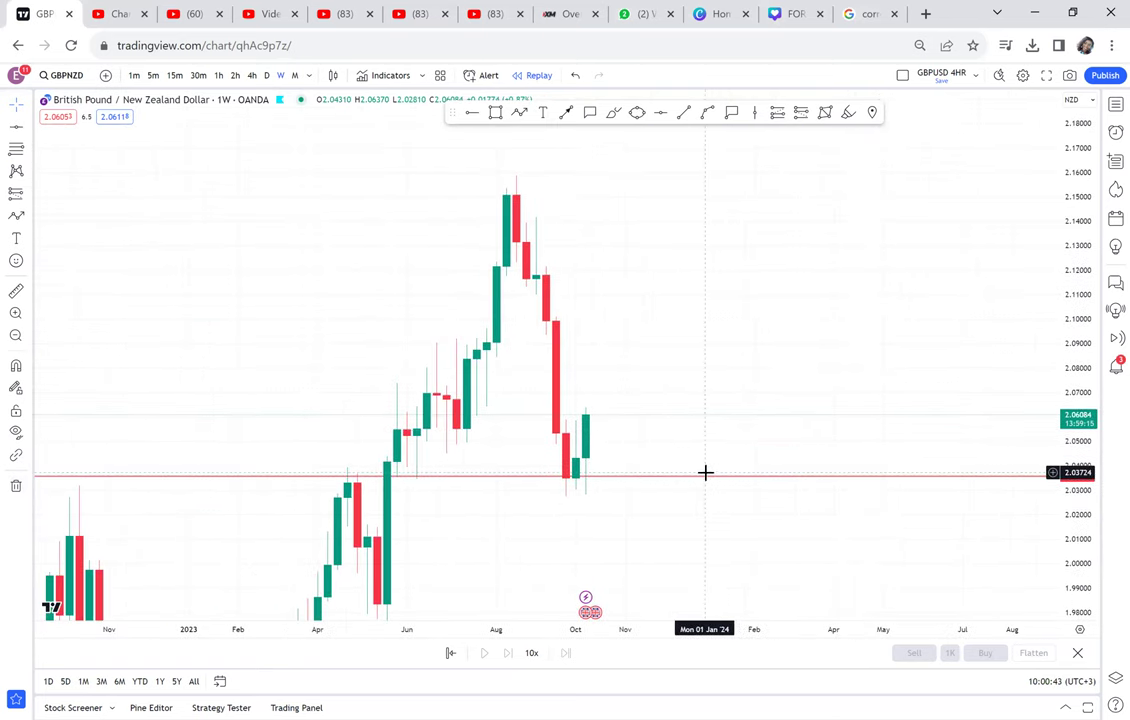
{"action": "mouse_move", "coordinate": [702, 473]}
{"action": "left_mouse_down"}
{"action": "mouse_move", "coordinate": [691, 483]}
{"action": "mouse_move", "coordinate": [714, 477]}
{"action": "left_mouse_up"}
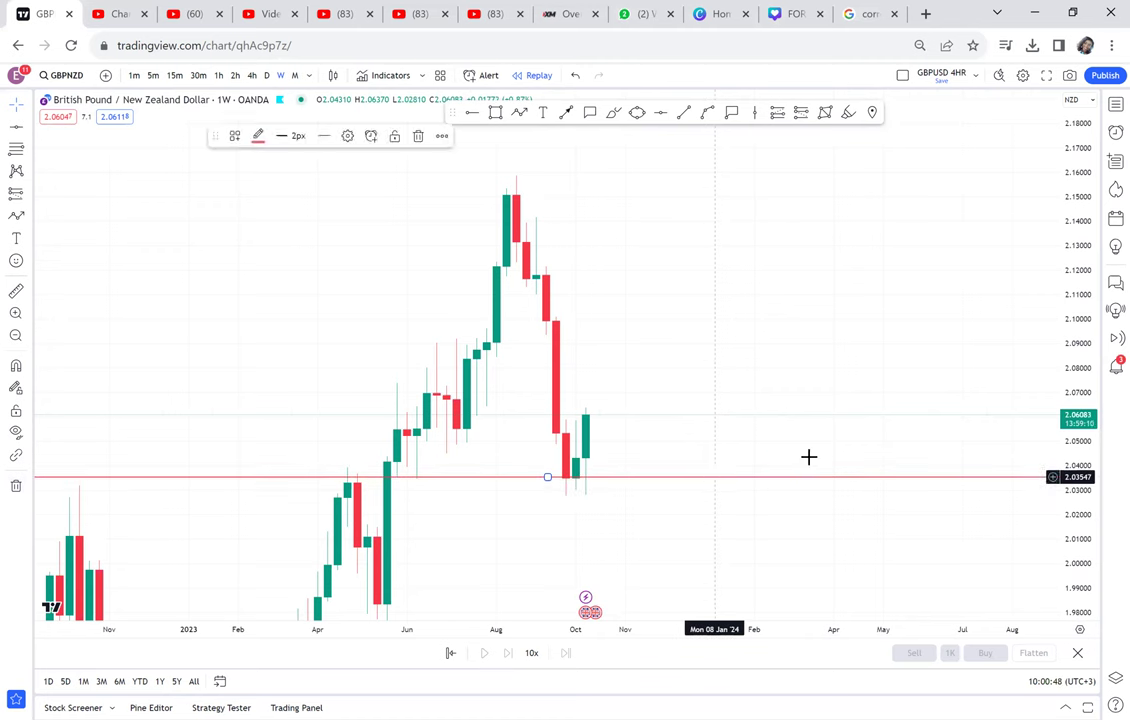
- Move the horizontal support line to 2.03477, against the candle body lows of late September and early October 2023
{"action": "left_click", "coordinate": [14, 338]}
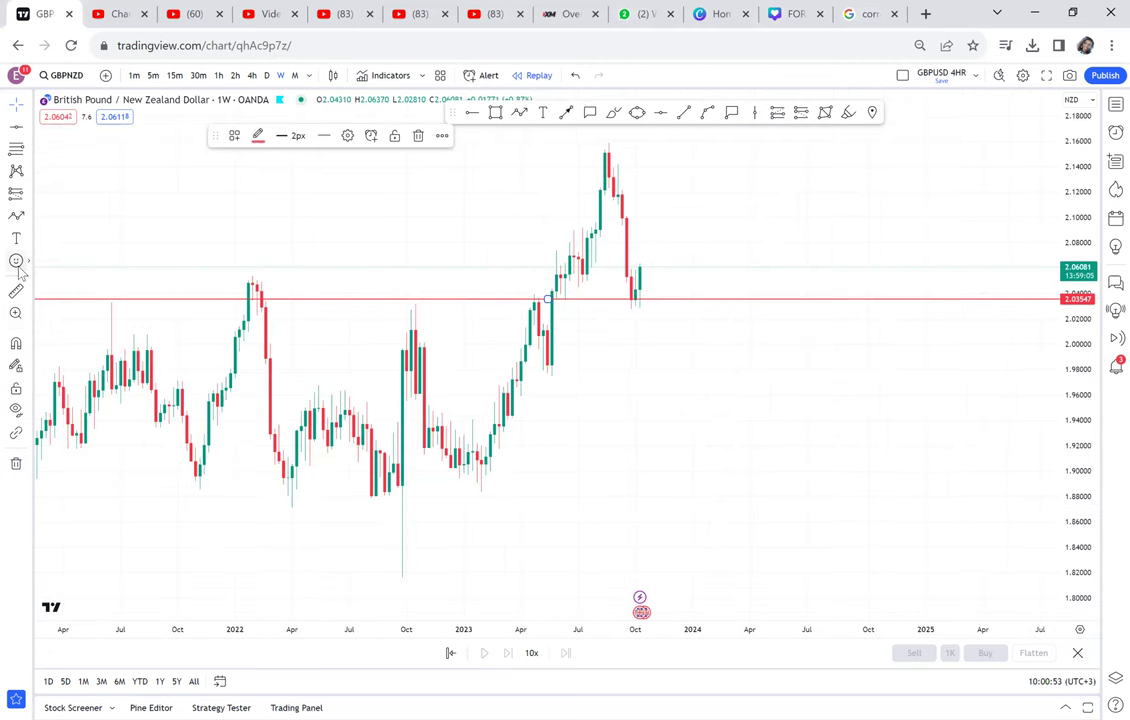
{"action": "left_click", "coordinate": [16, 314]}
{"action": "left_click_drag", "start_coordinate": [487, 256], "coordinate": [840, 403]}
{"action": "left_click_drag", "start_coordinate": [579, 347], "coordinate": [644, 486]}
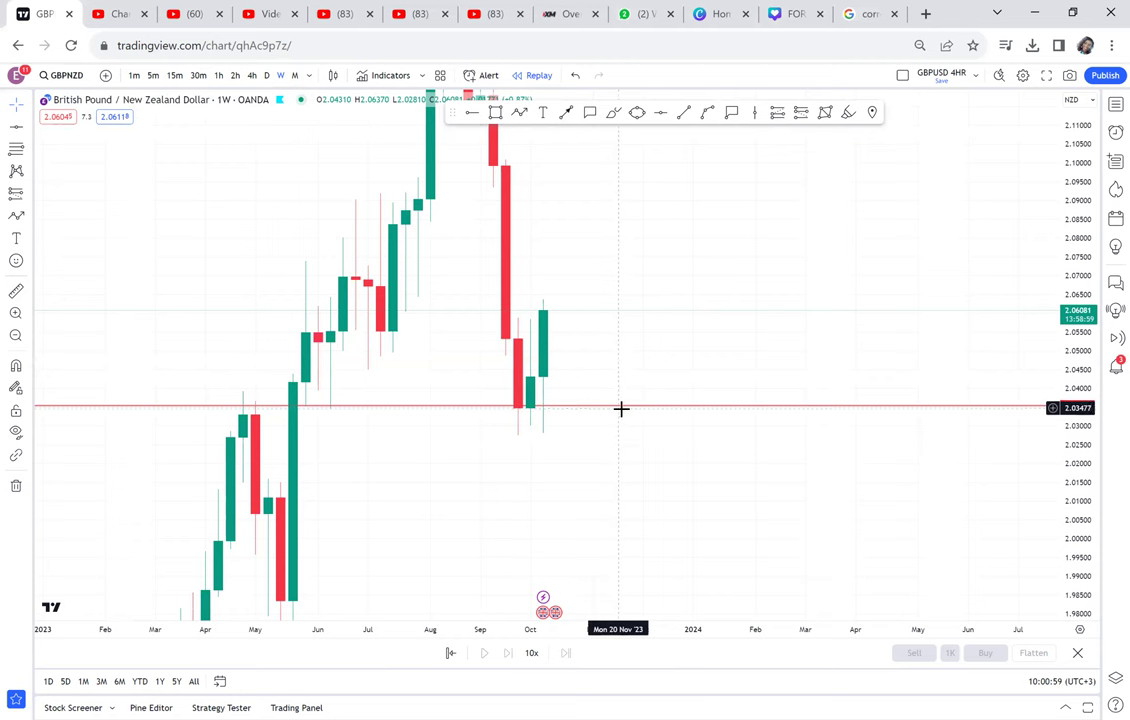
{"action": "left_click_drag", "start_coordinate": [628, 412], "coordinate": [646, 409]}
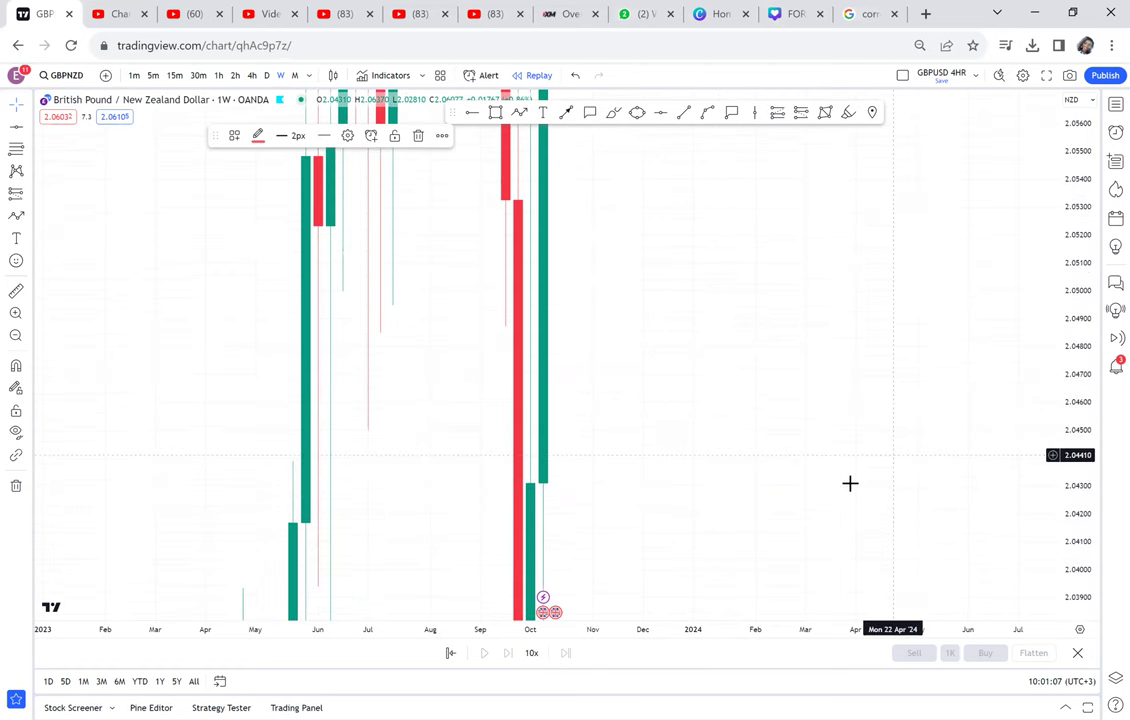
- Fine-tune the horizontal line to 2.03455, at the tip of the June 2023 lower wick
{"action": "left_click_drag", "start_coordinate": [852, 471], "coordinate": [898, 208]}
{"action": "scroll", "coordinate": [855, 317], "scroll_direction": "up", "scroll_amount": 1}
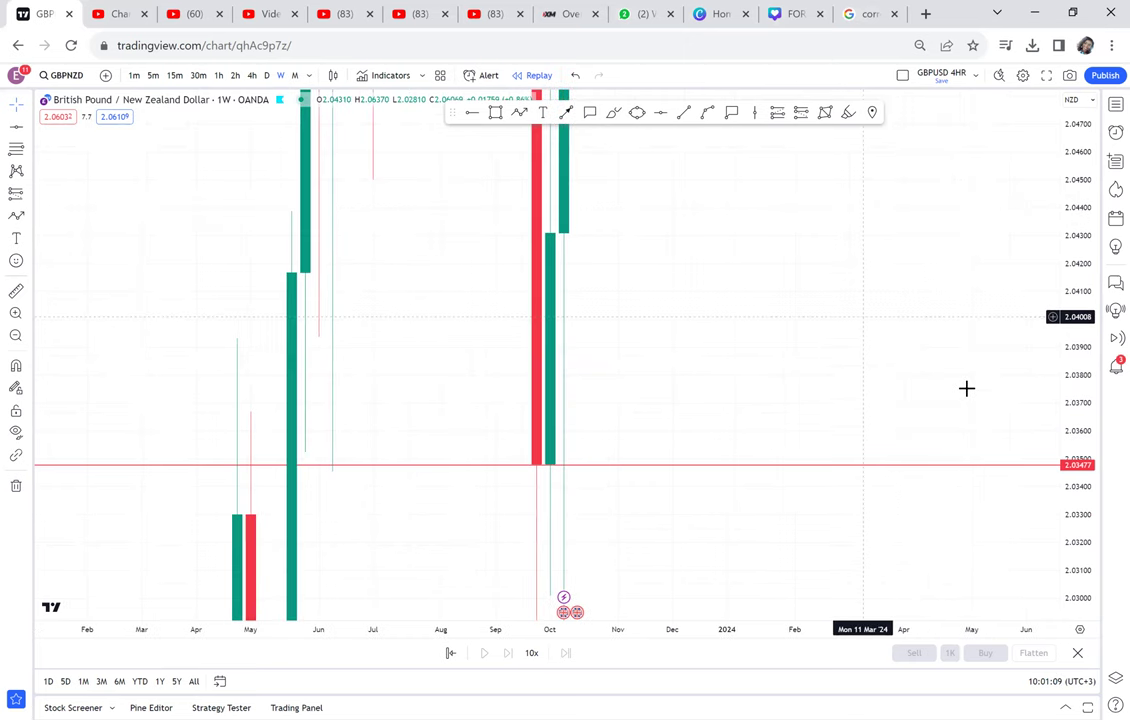
{"action": "left_click_drag", "start_coordinate": [1033, 440], "coordinate": [996, 343]}
{"action": "left_click_drag", "start_coordinate": [795, 424], "coordinate": [831, 270]}
{"action": "scroll", "coordinate": [831, 255], "scroll_direction": "up", "scroll_amount": 1}
{"action": "left_click_drag", "start_coordinate": [1052, 272], "coordinate": [1014, 414]}
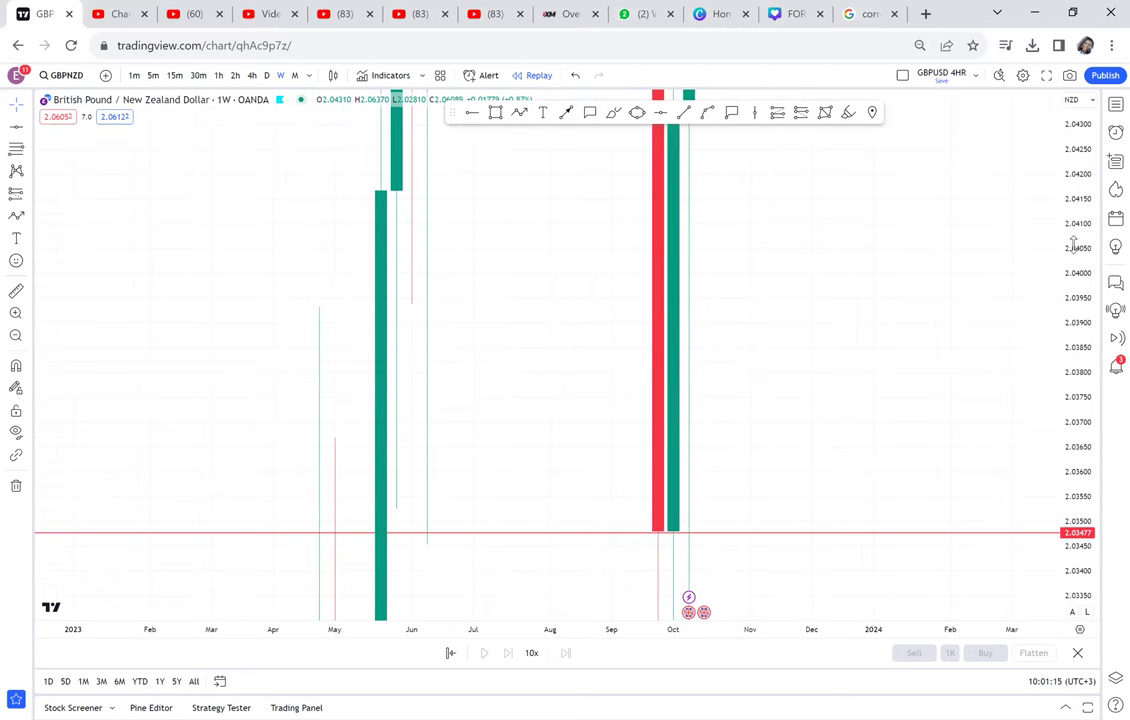
{"action": "left_click_drag", "start_coordinate": [1073, 245], "coordinate": [782, 440]}
{"action": "left_click_drag", "start_coordinate": [736, 475], "coordinate": [764, 479]}
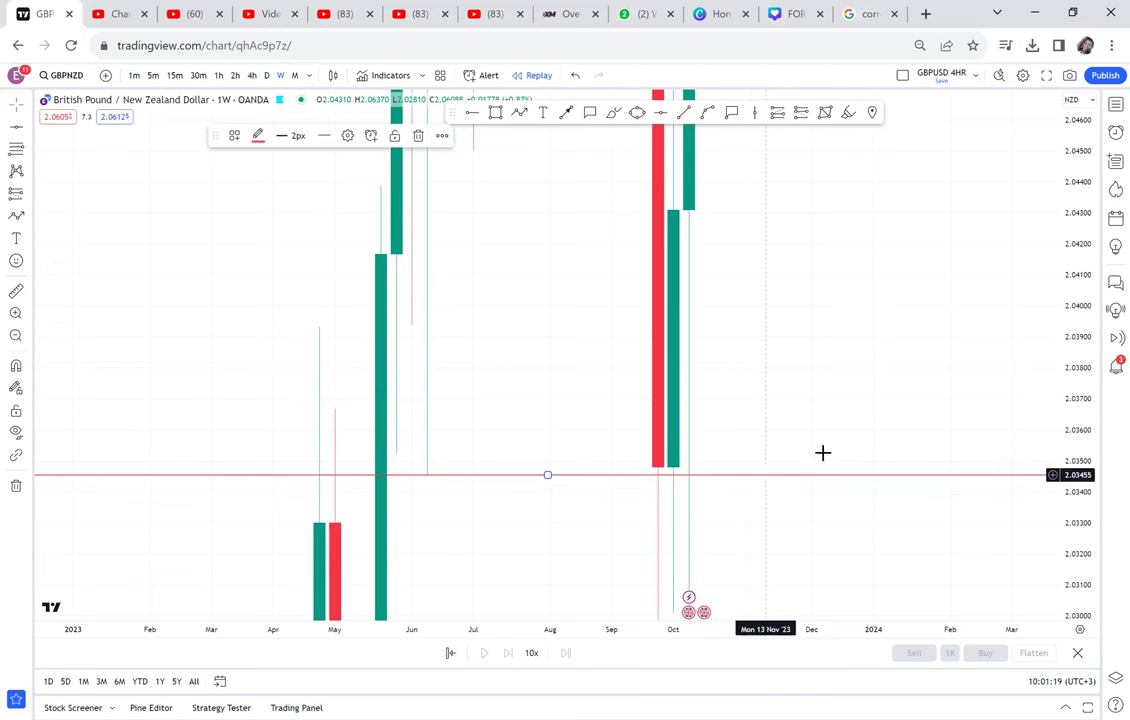
- Fine-tune the horizontal support line on the weekly OANDA chart to 2.03454, at the tip of the June 2023 lower wick
{"action": "scroll", "coordinate": [827, 427], "scroll_direction": "left", "scroll_amount": 8}
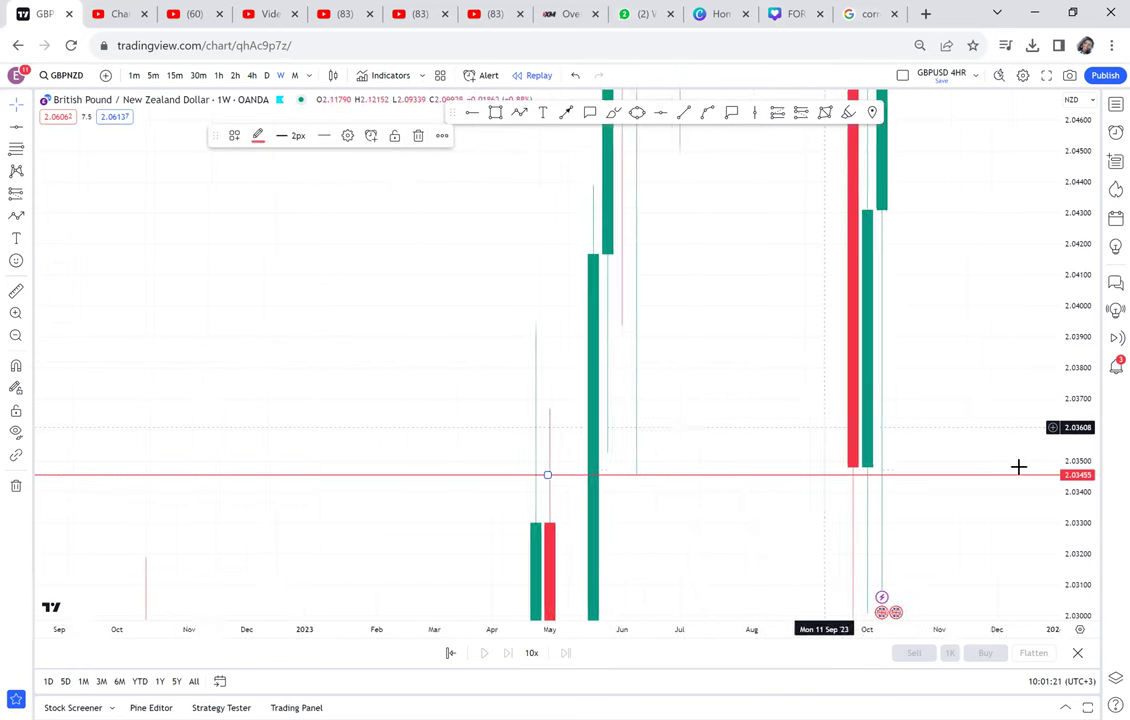
{"action": "scroll", "coordinate": [1018, 467], "scroll_direction": "left", "scroll_amount": 3}
{"action": "left_click_drag", "start_coordinate": [735, 628], "coordinate": [290, 622]}
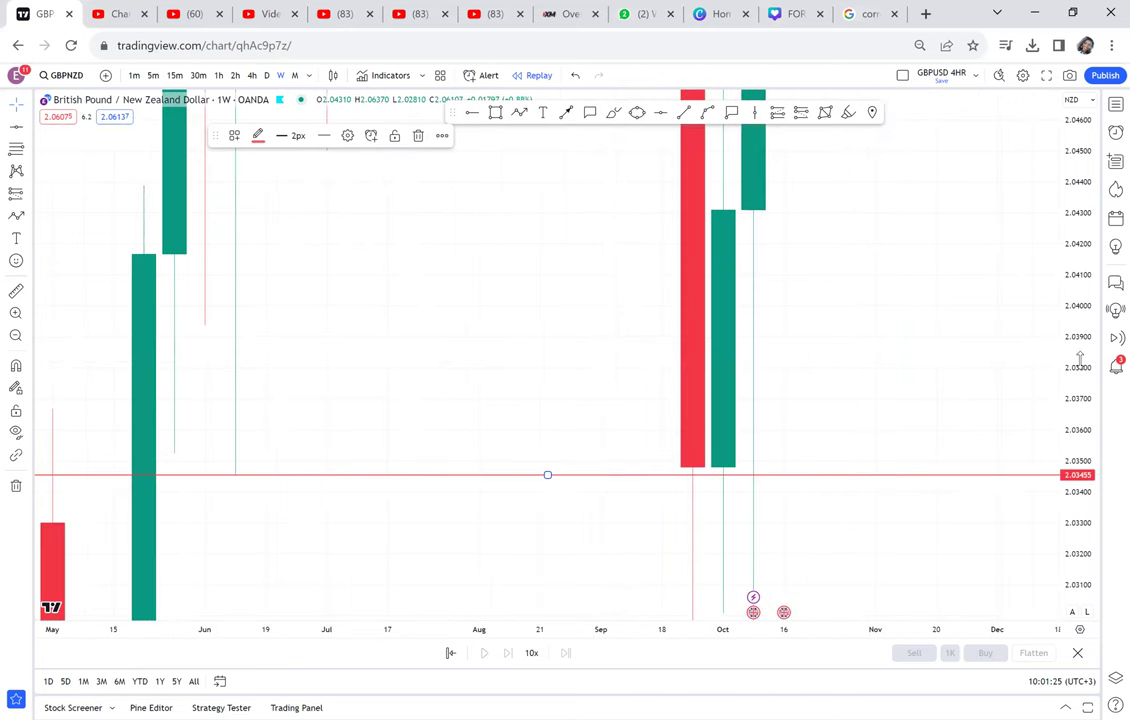
{"action": "left_click_drag", "start_coordinate": [1068, 508], "coordinate": [1049, 298]}
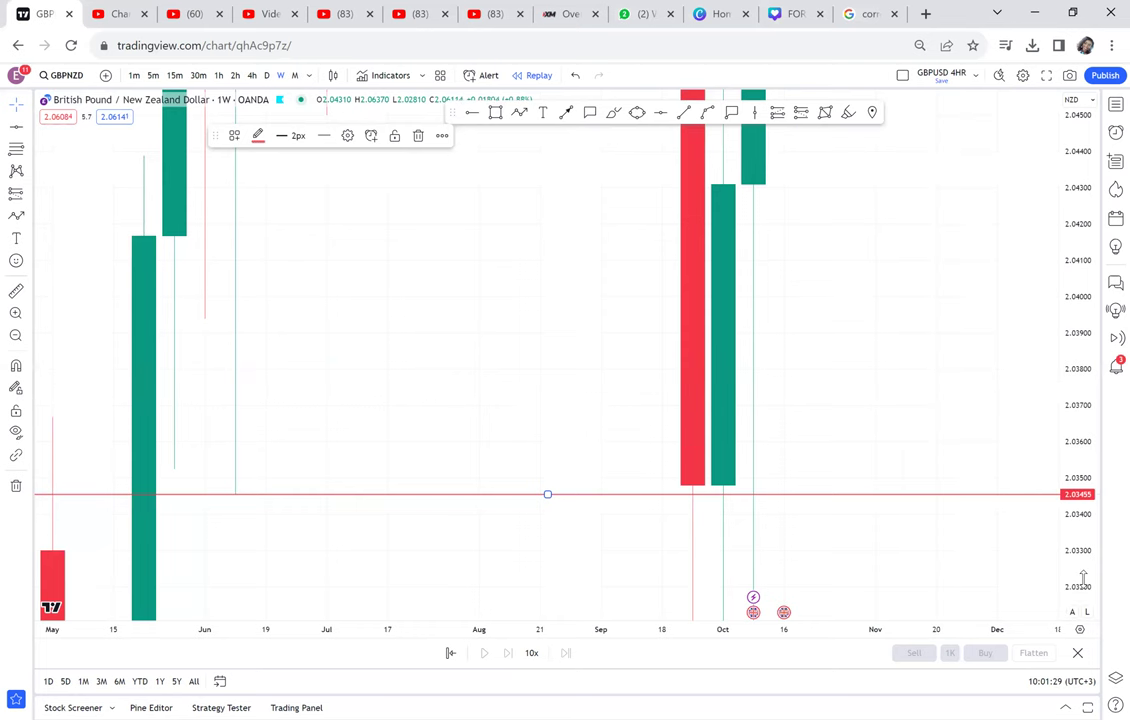
{"action": "left_click_drag", "start_coordinate": [1068, 462], "coordinate": [1019, 409]}
{"action": "left_click_drag", "start_coordinate": [946, 497], "coordinate": [911, 187]}
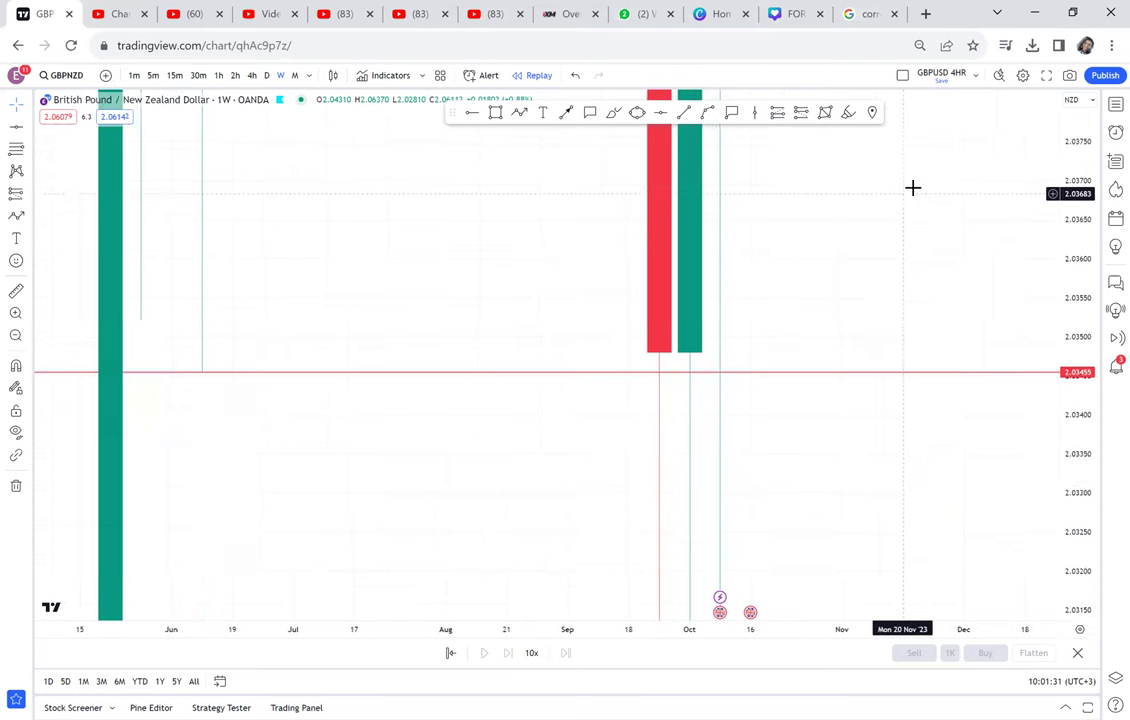
{"action": "left_click_drag", "start_coordinate": [1076, 477], "coordinate": [1004, 212]}
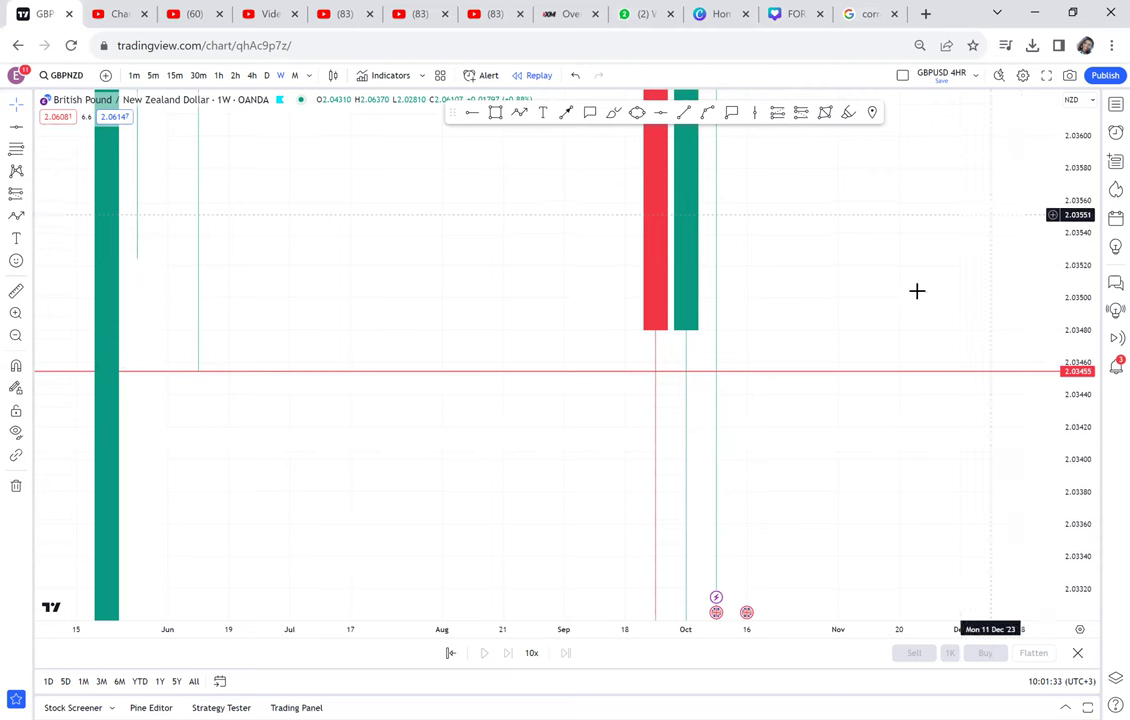
{"action": "left_click_drag", "start_coordinate": [772, 380], "coordinate": [795, 372]}
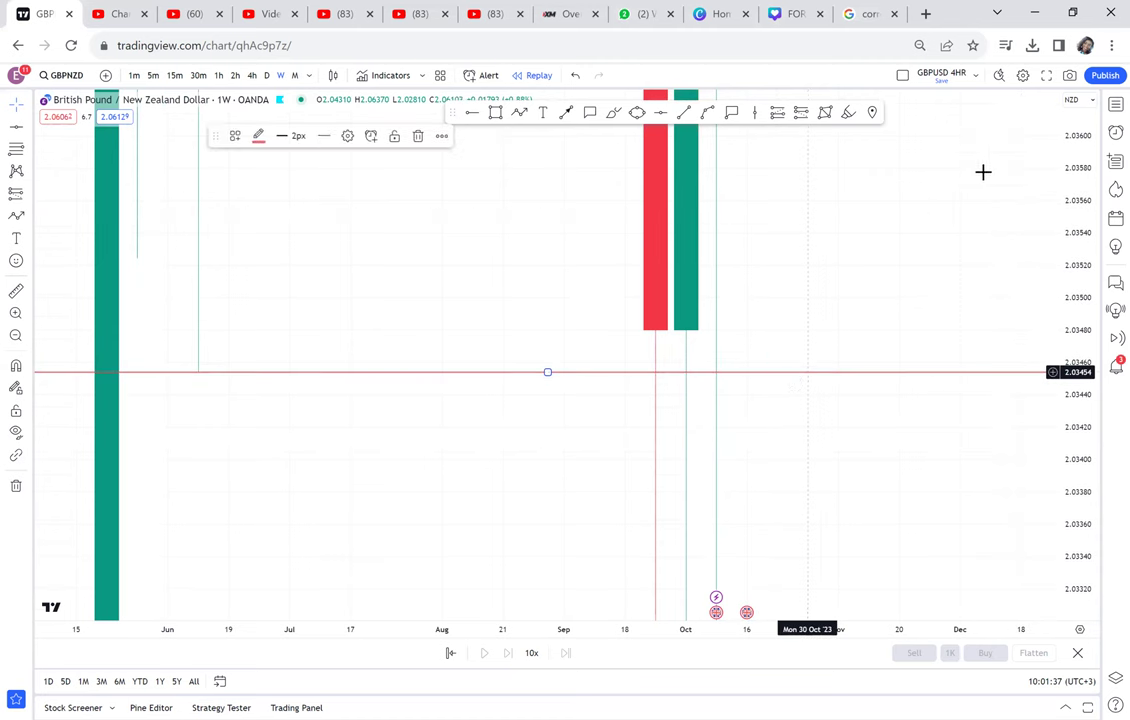
- Open the FXCM GBPNZD chart from the watchlist and remove all of its drawings
{"action": "left_click", "coordinate": [1115, 105]}
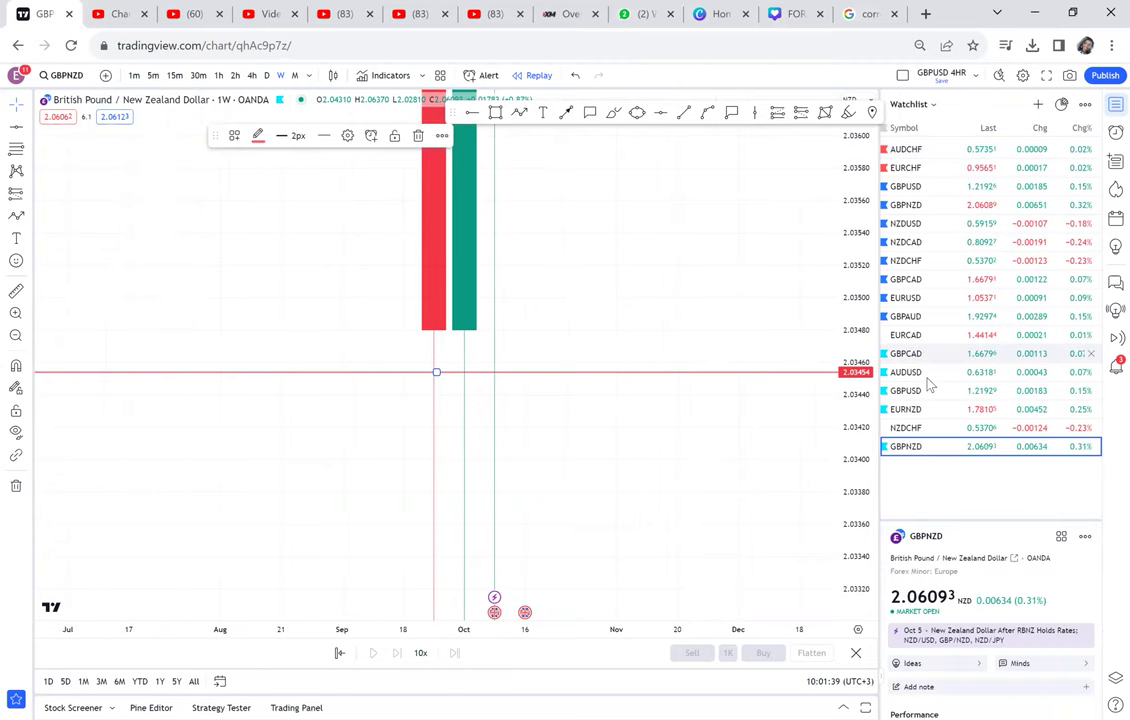
{"action": "left_click", "coordinate": [950, 206]}
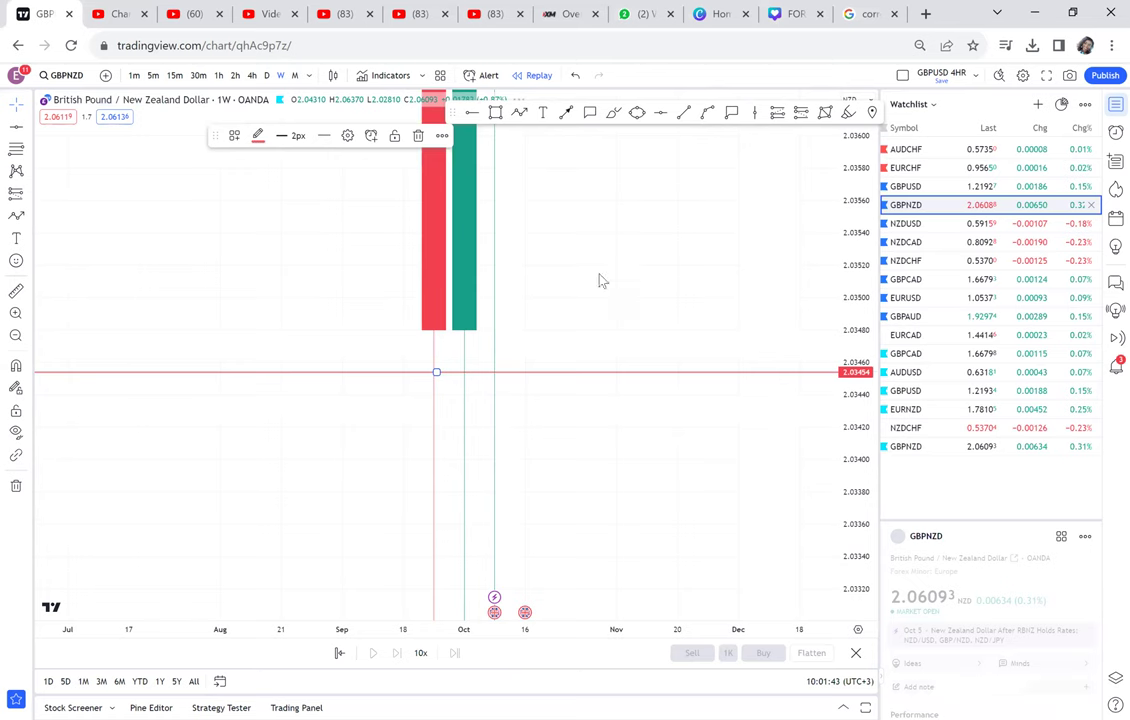
{"action": "left_click", "coordinate": [20, 487]}
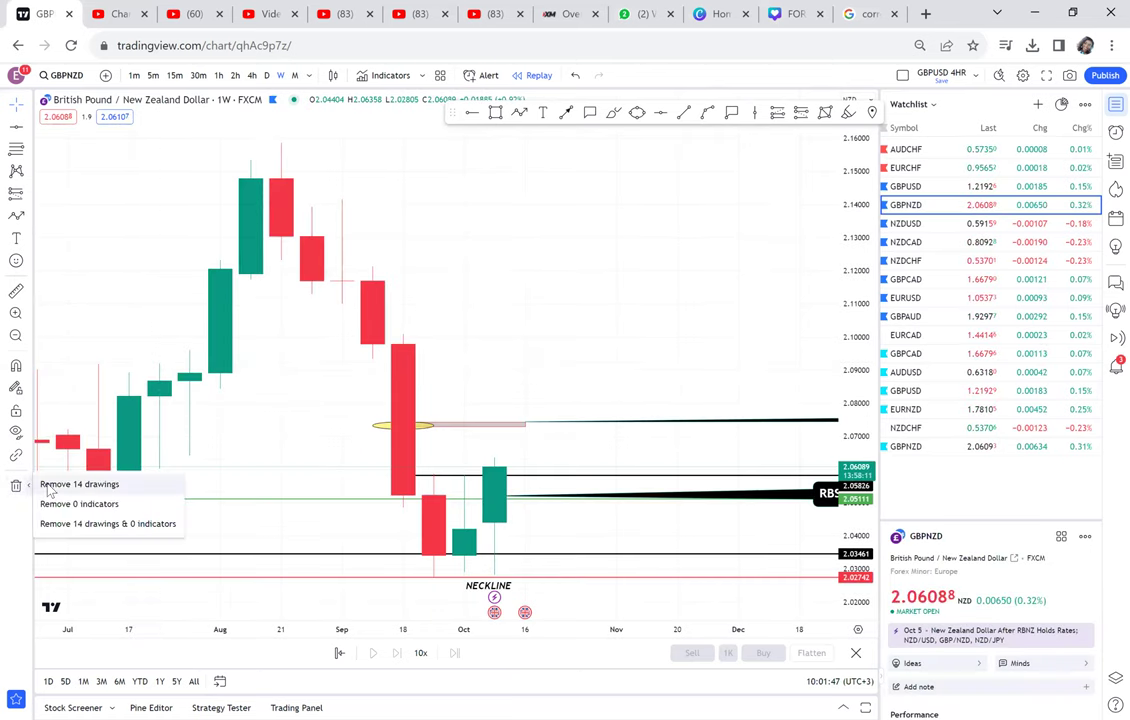
{"action": "left_click", "coordinate": [55, 481]}
- Draw a horizontal line across the weekly FXCM chart at about 2.0345, at the tip of the June 2023 lower wick
{"action": "left_click_drag", "start_coordinate": [433, 409], "coordinate": [634, 344]}
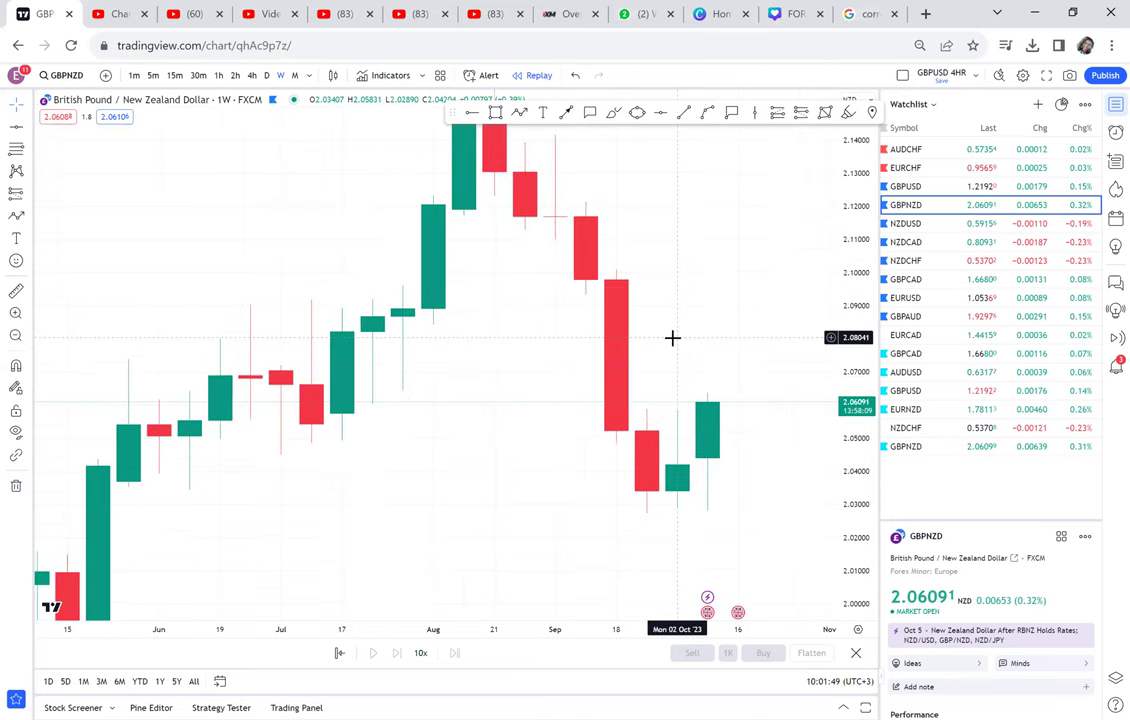
{"action": "scroll", "coordinate": [827, 429], "scroll_direction": "down", "scroll_amount": 1}
{"action": "left_click_drag", "start_coordinate": [767, 487], "coordinate": [704, 234]}
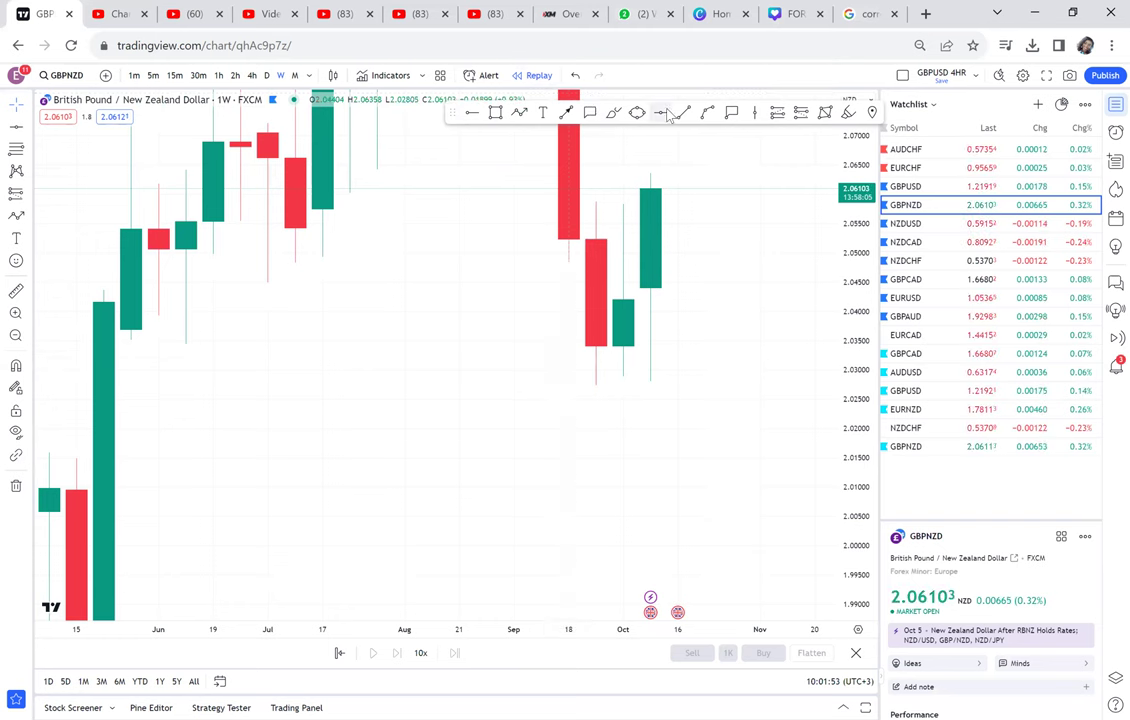
{"action": "left_click", "coordinate": [124, 343]}
{"action": "left_click_drag", "start_coordinate": [126, 344], "coordinate": [137, 344]}
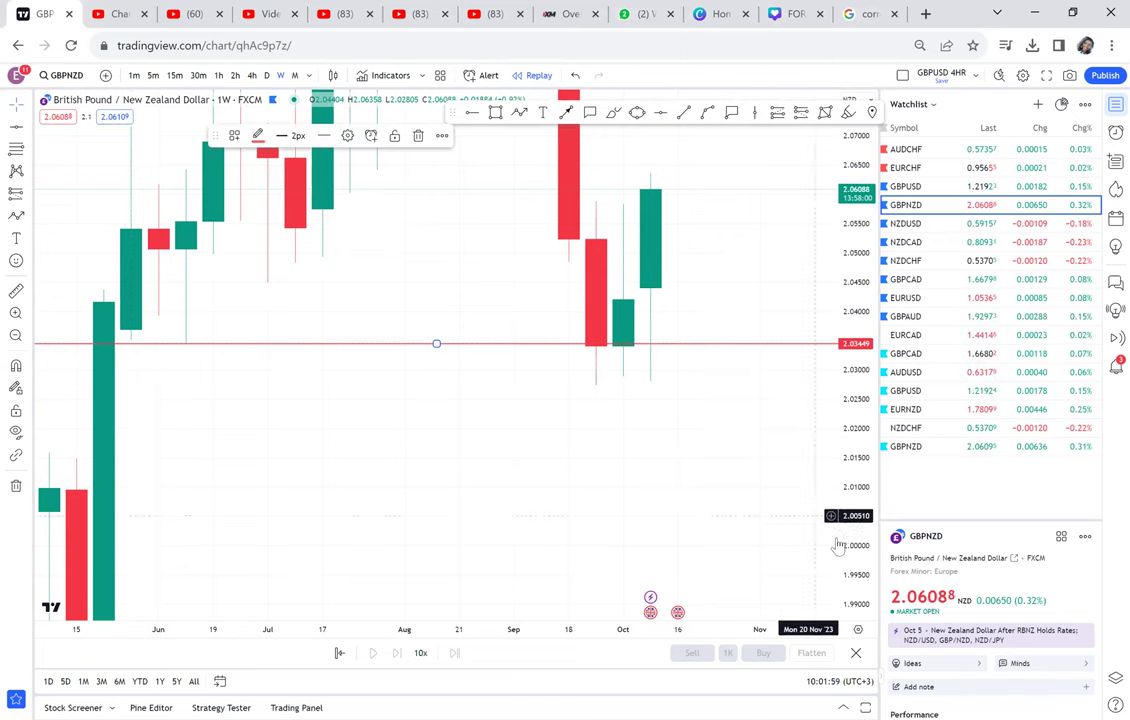
{"action": "left_click_drag", "start_coordinate": [842, 532], "coordinate": [852, 290]}
{"action": "left_click", "coordinate": [728, 418]}
{"action": "left_click_drag", "start_coordinate": [728, 418], "coordinate": [730, 530]}
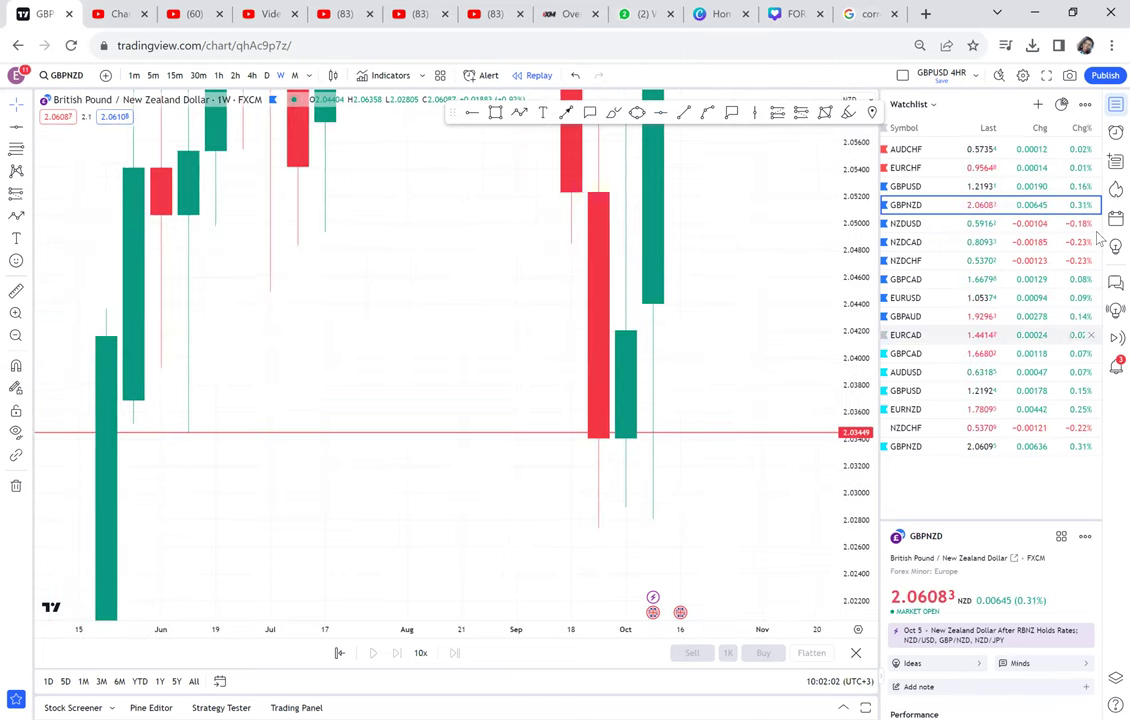
- Add the PEPPERSTONE feed of GBPNZD to the watchlist and open its chart
{"action": "left_click", "coordinate": [1040, 104]}
{"action": "type", "text": "GBP"}
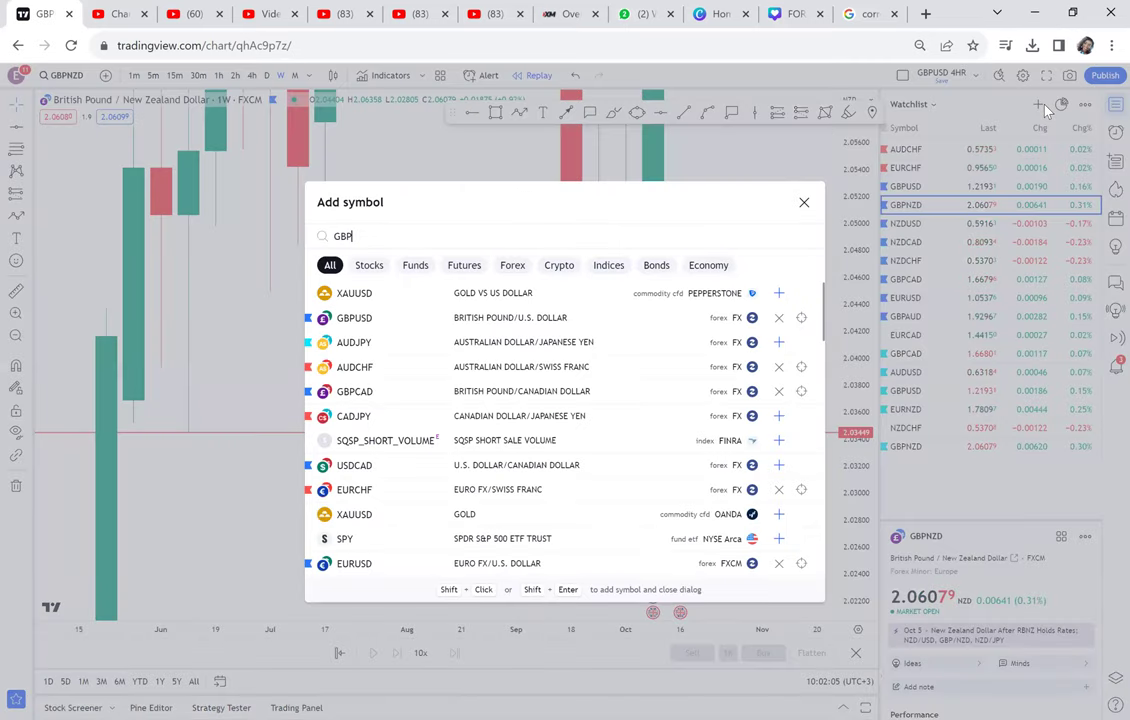
{"action": "type", "text": "NZD"}
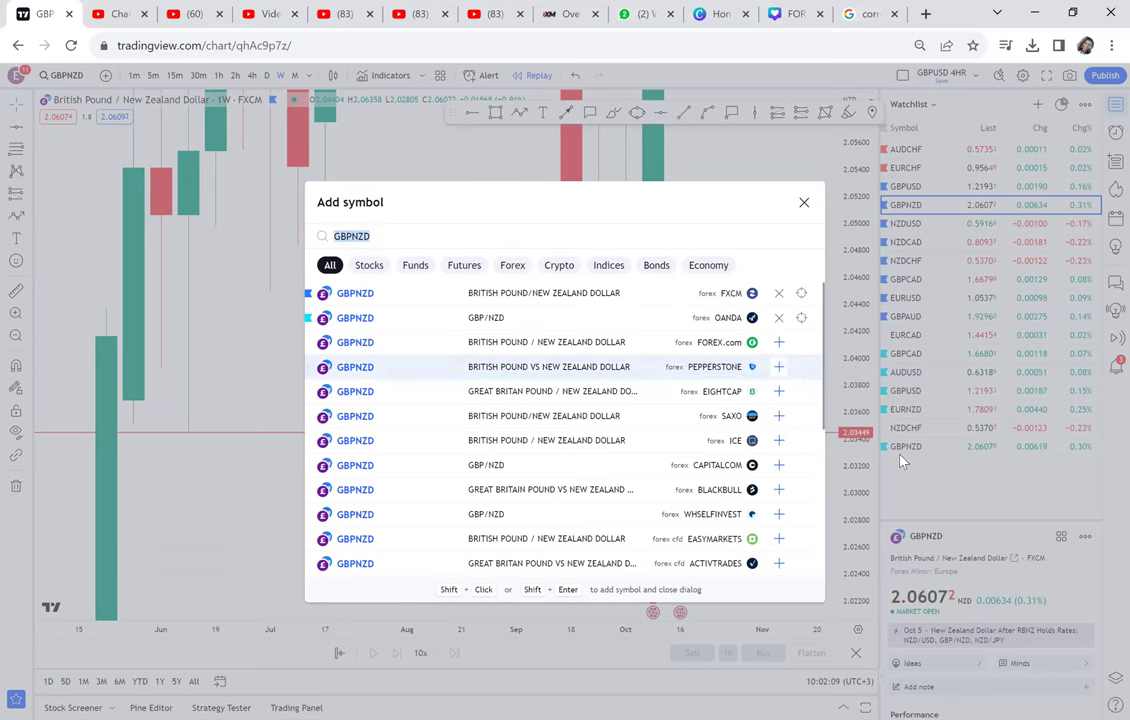
{"action": "left_click", "coordinate": [931, 465]}
{"action": "left_click", "coordinate": [931, 465]}
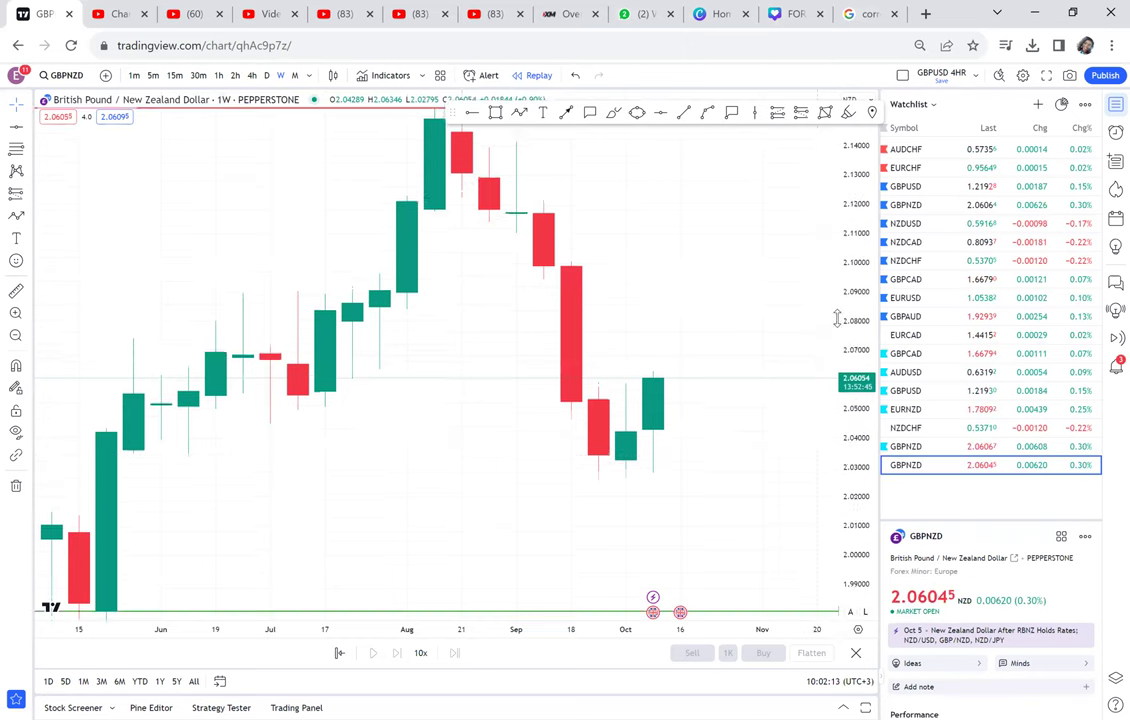
- Draw a horizontal line on the weekly PEPPERSTONE chart and adjust it to 2.03444, at the June 2023 lower wick tip
{"action": "left_click_drag", "start_coordinate": [837, 318], "coordinate": [837, 255]}
{"action": "left_click_drag", "start_coordinate": [661, 200], "coordinate": [663, 100]}
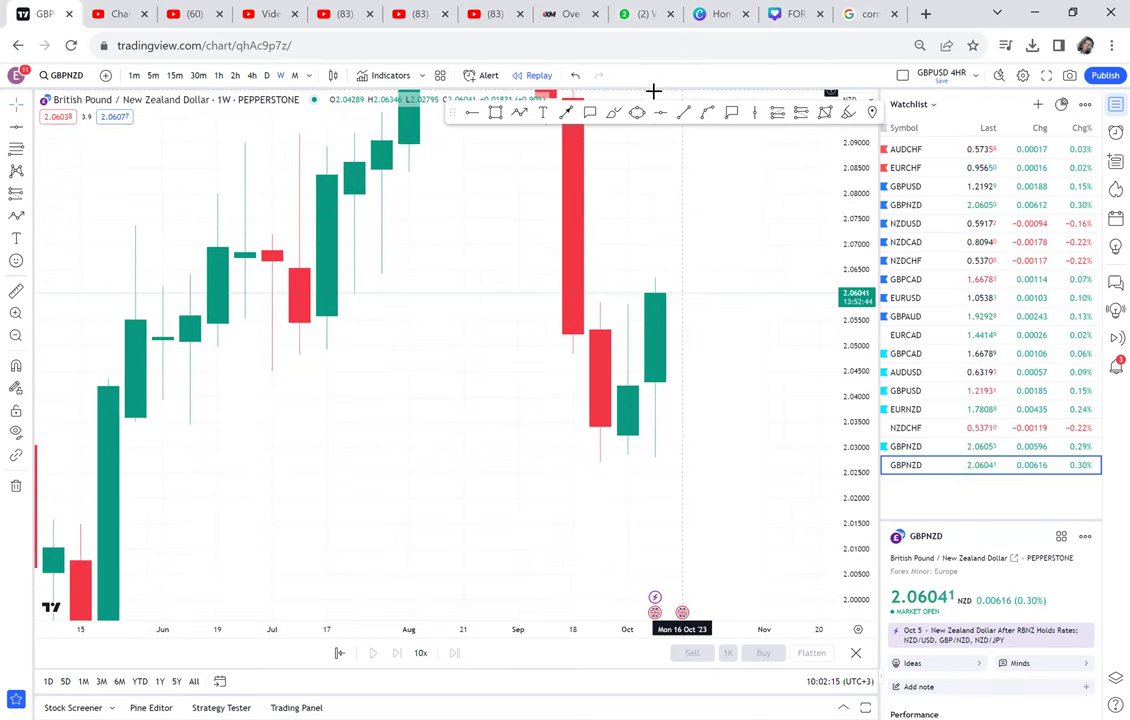
{"action": "left_click", "coordinate": [660, 112]}
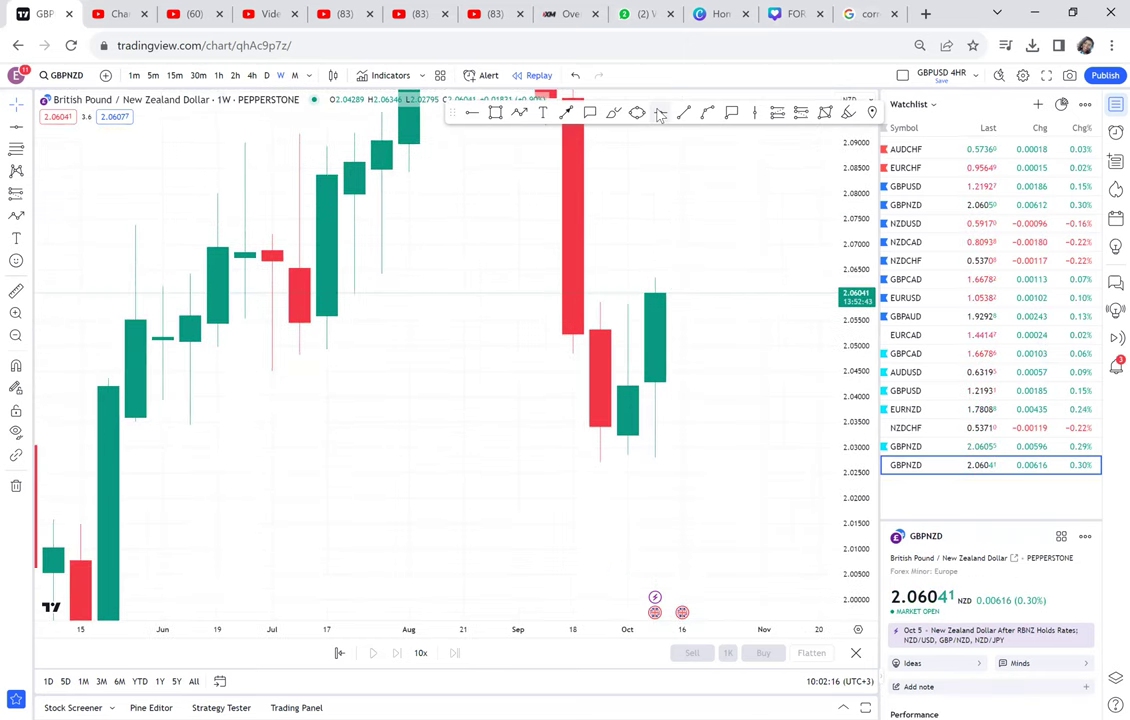
{"action": "left_click", "coordinate": [141, 427]}
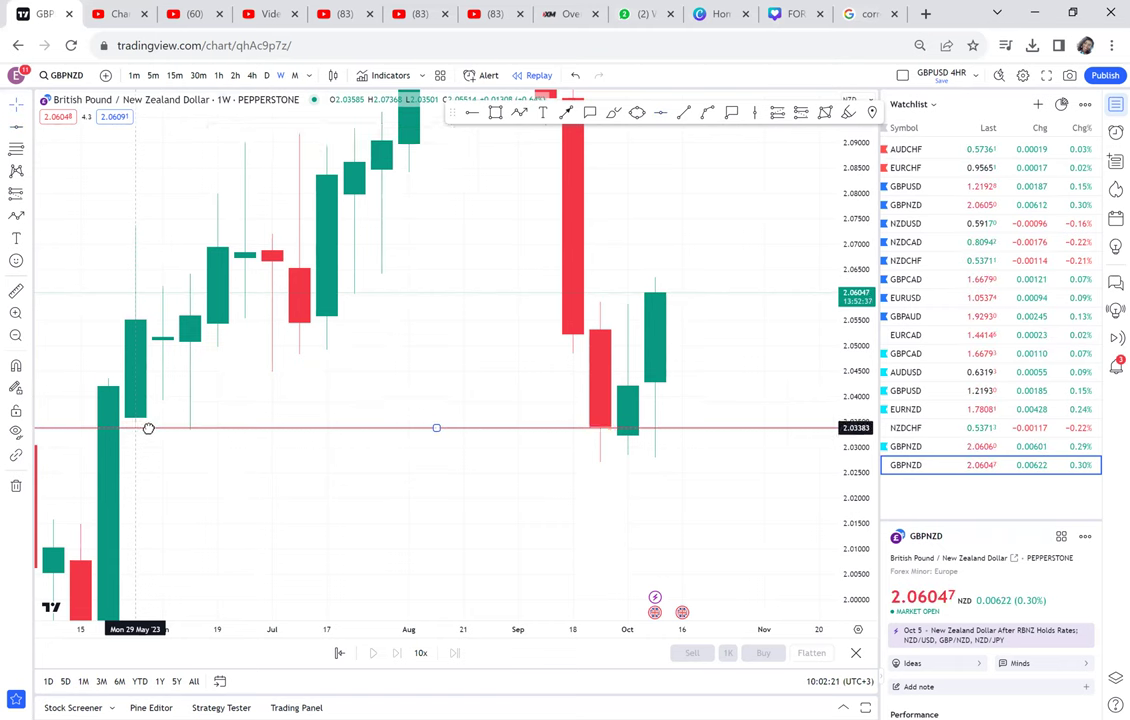
{"action": "left_click_drag", "start_coordinate": [150, 427], "coordinate": [151, 424]}
{"action": "left_click_drag", "start_coordinate": [856, 541], "coordinate": [830, 248]}
{"action": "left_click_drag", "start_coordinate": [824, 435], "coordinate": [823, 545]}
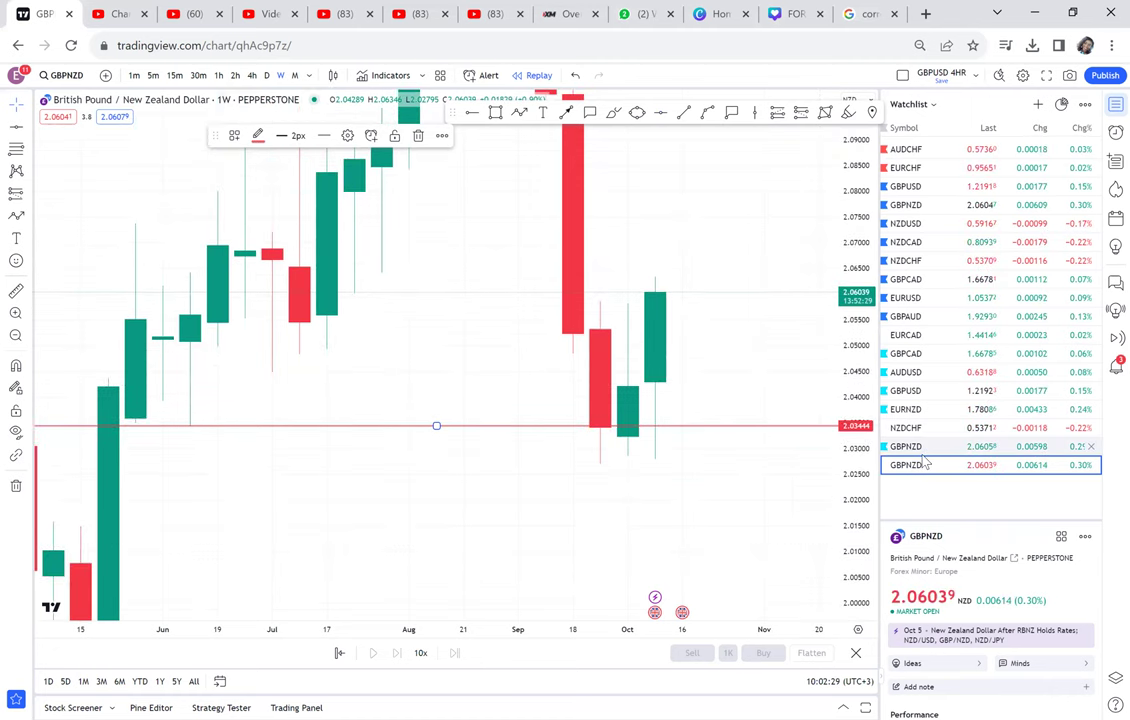
- Return to the FXCM GBPNZD chart and hide the watchlist
{"action": "left_click", "coordinate": [919, 208]}
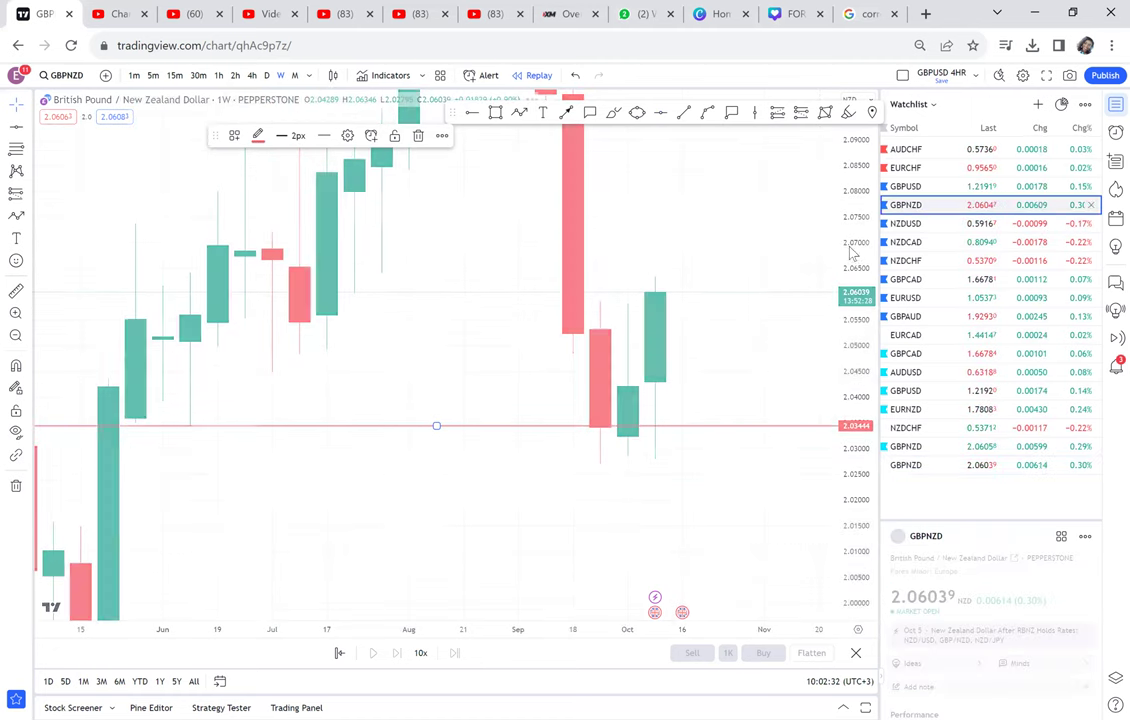
{"action": "left_click_drag", "start_coordinate": [857, 497], "coordinate": [828, 310]}
{"action": "scroll", "coordinate": [700, 441], "scroll_direction": "down", "scroll_amount": 1}
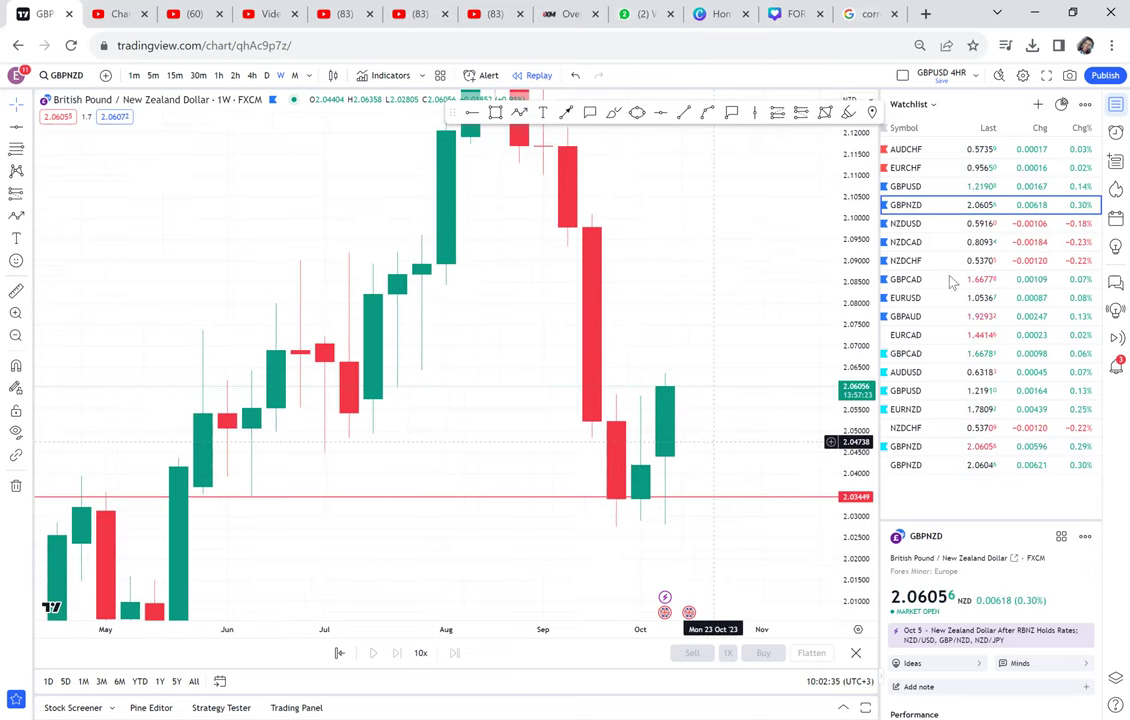
{"action": "left_click", "coordinate": [1108, 108]}
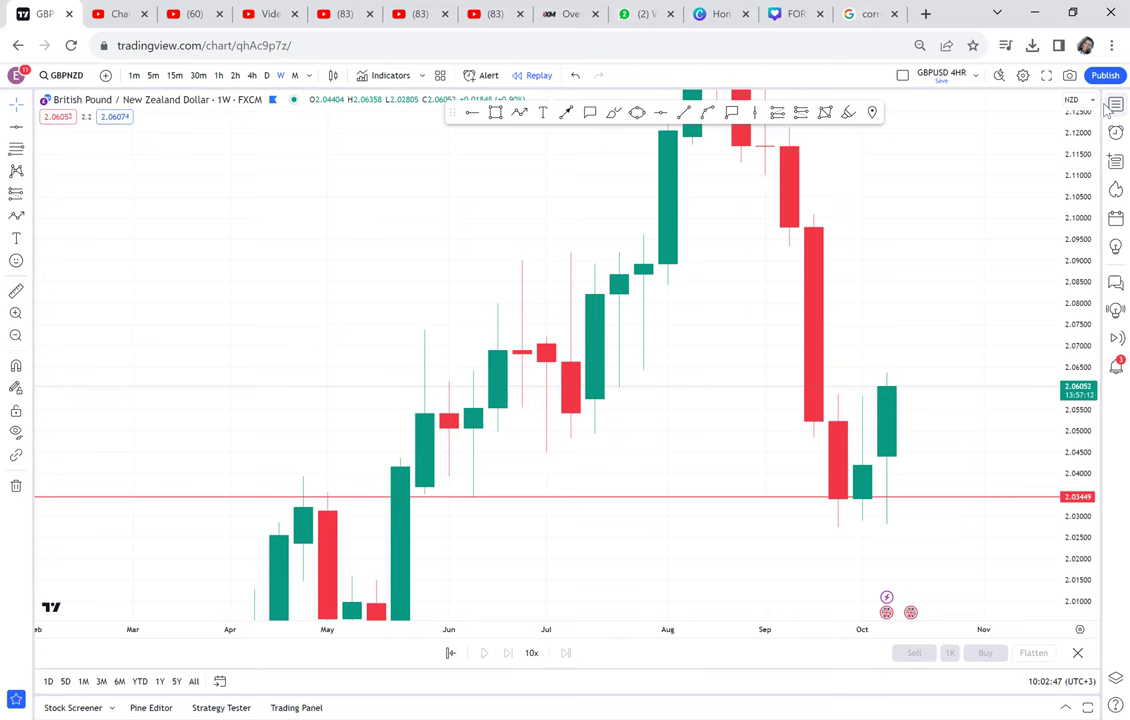
- Switch the GBPNZD chart from the weekly to the daily timeframe with the recent price action in view
{"action": "scroll", "coordinate": [883, 266], "scroll_direction": "down", "scroll_amount": 2}
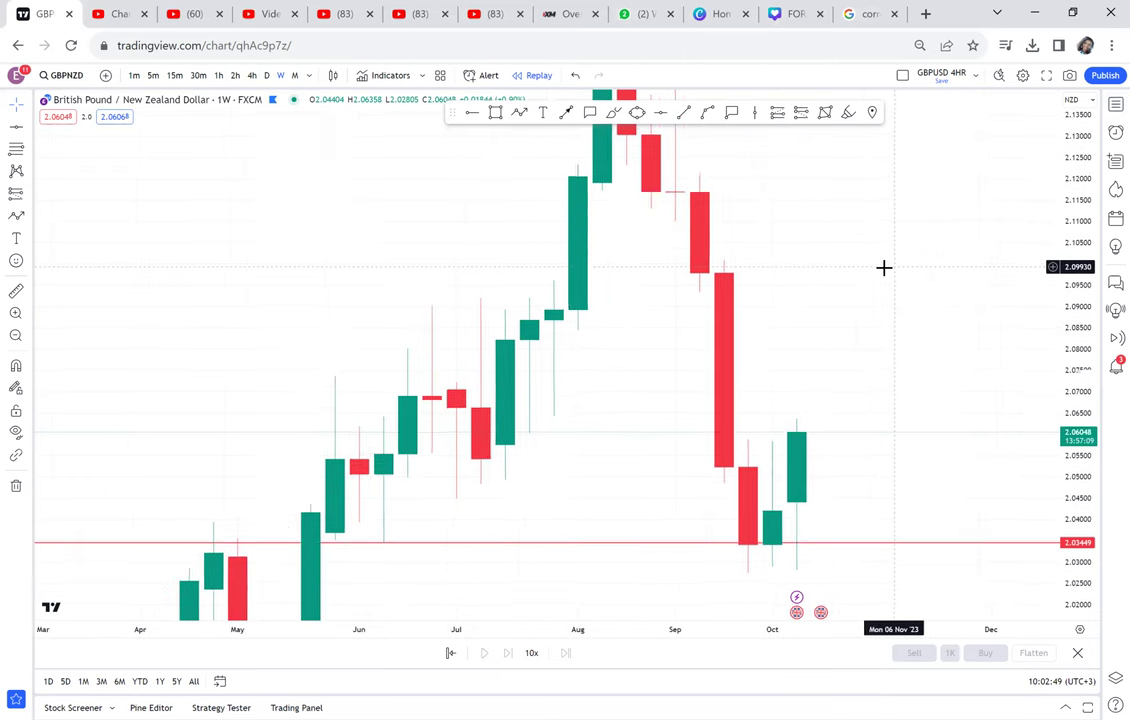
{"action": "scroll", "coordinate": [884, 267], "scroll_direction": "down", "scroll_amount": 1}
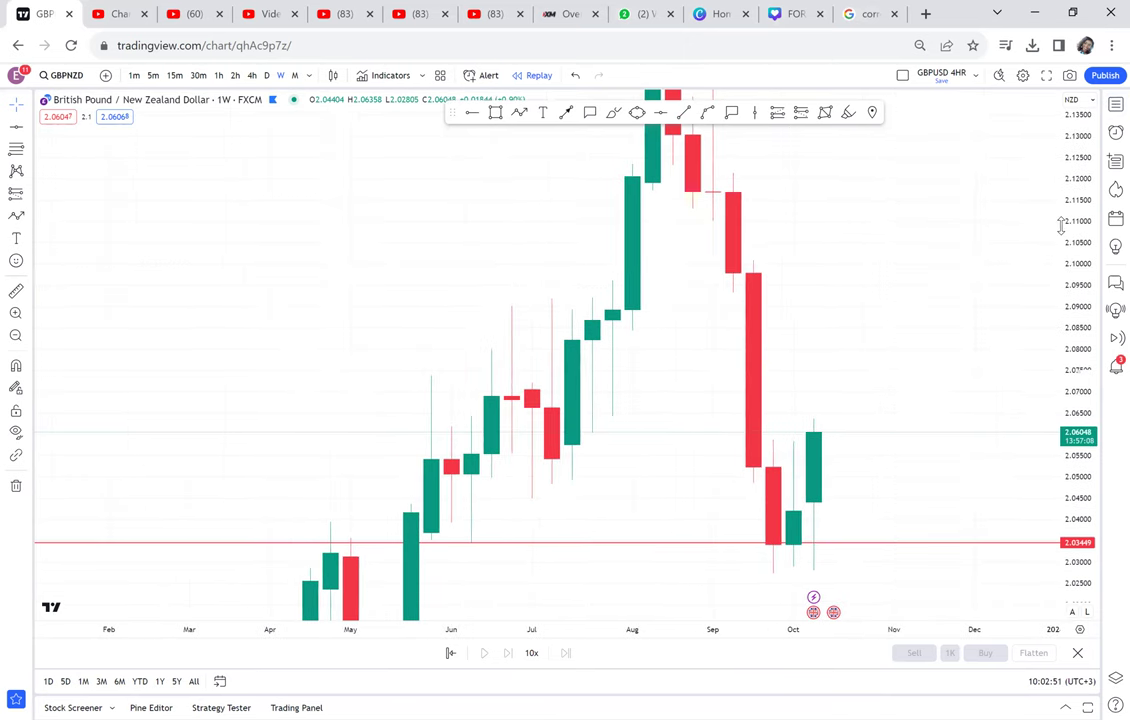
{"action": "left_click_drag", "start_coordinate": [1061, 225], "coordinate": [1061, 376]}
{"action": "left_click_drag", "start_coordinate": [943, 348], "coordinate": [812, 338]}
{"action": "scroll", "coordinate": [812, 338], "scroll_direction": "down", "scroll_amount": 1}
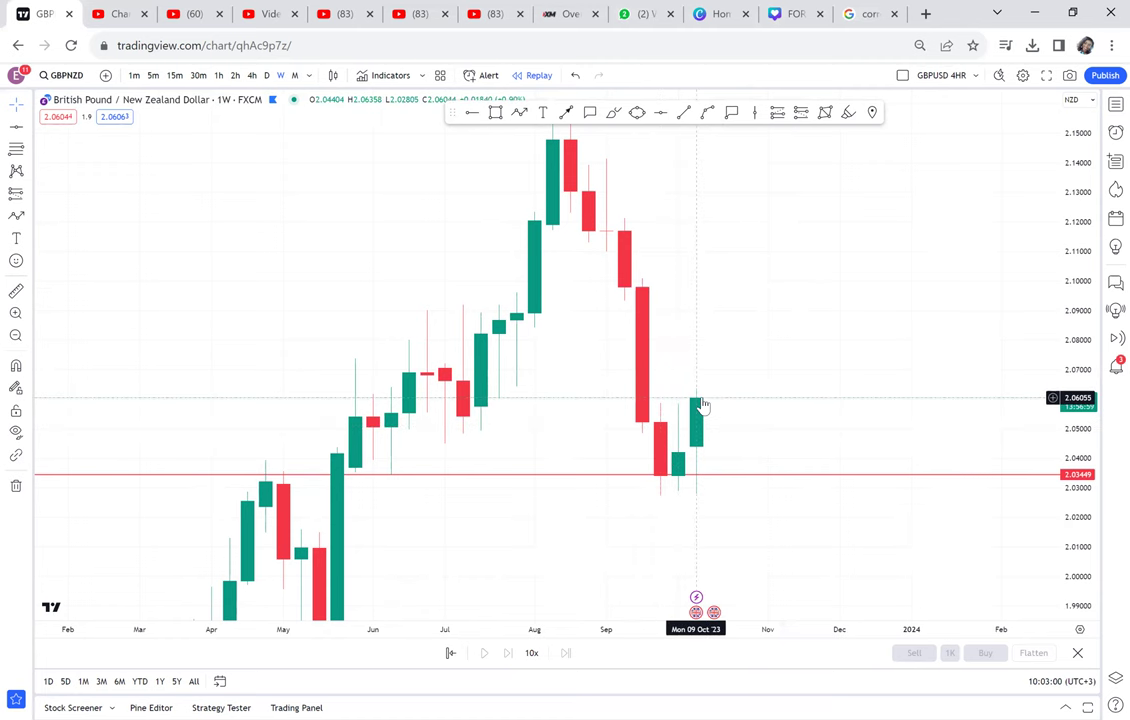
{"action": "left_click", "coordinate": [266, 76]}
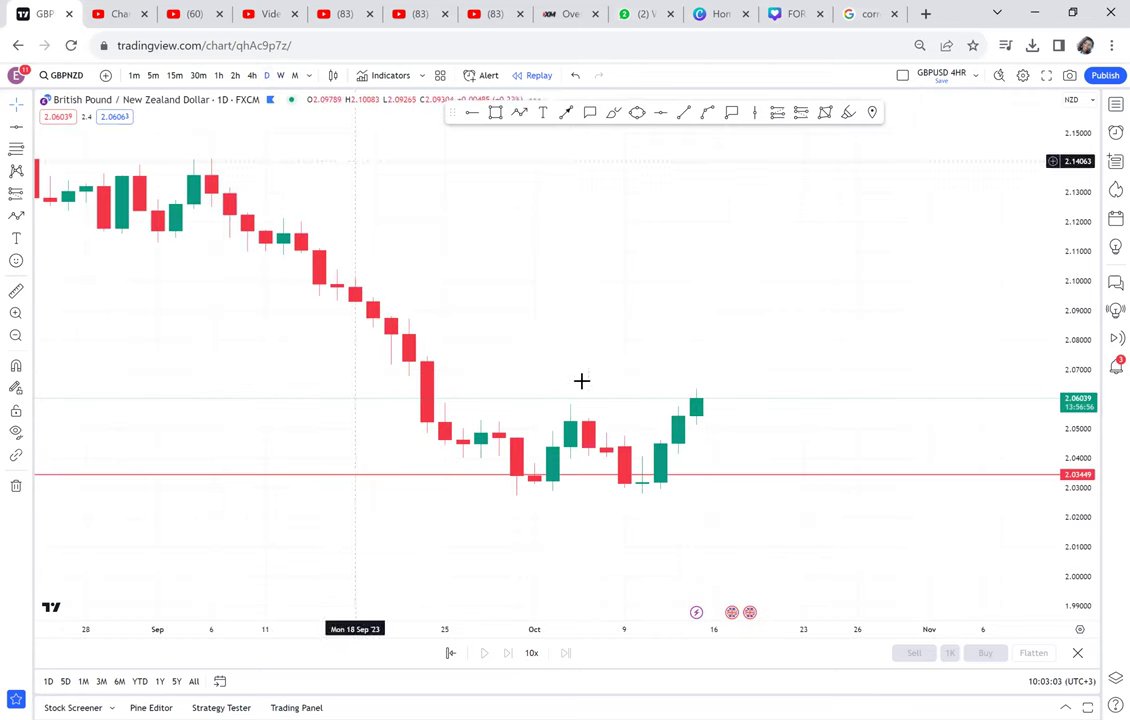
{"action": "scroll", "coordinate": [581, 380], "scroll_direction": "down", "scroll_amount": 5}
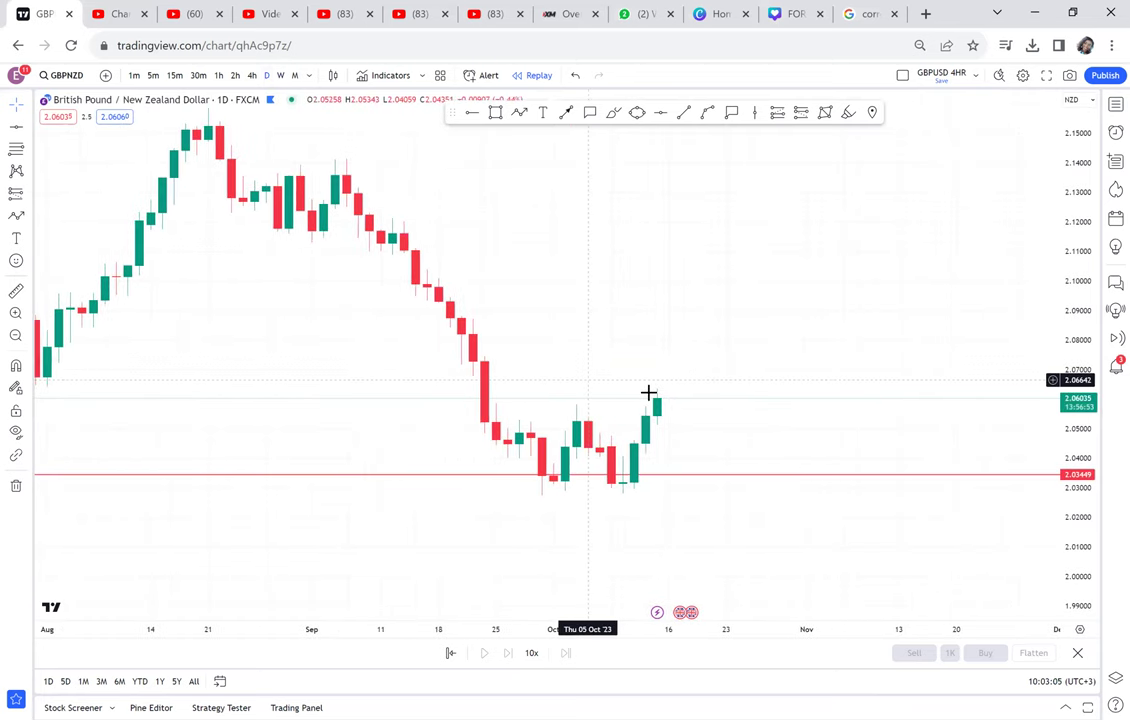
- Draw a rectangle around the double-bottom lows from 28 Sep to 20 Oct 2023, between about 2.0313 and 2.0272
{"action": "left_click_drag", "start_coordinate": [1079, 564], "coordinate": [1031, 382]}
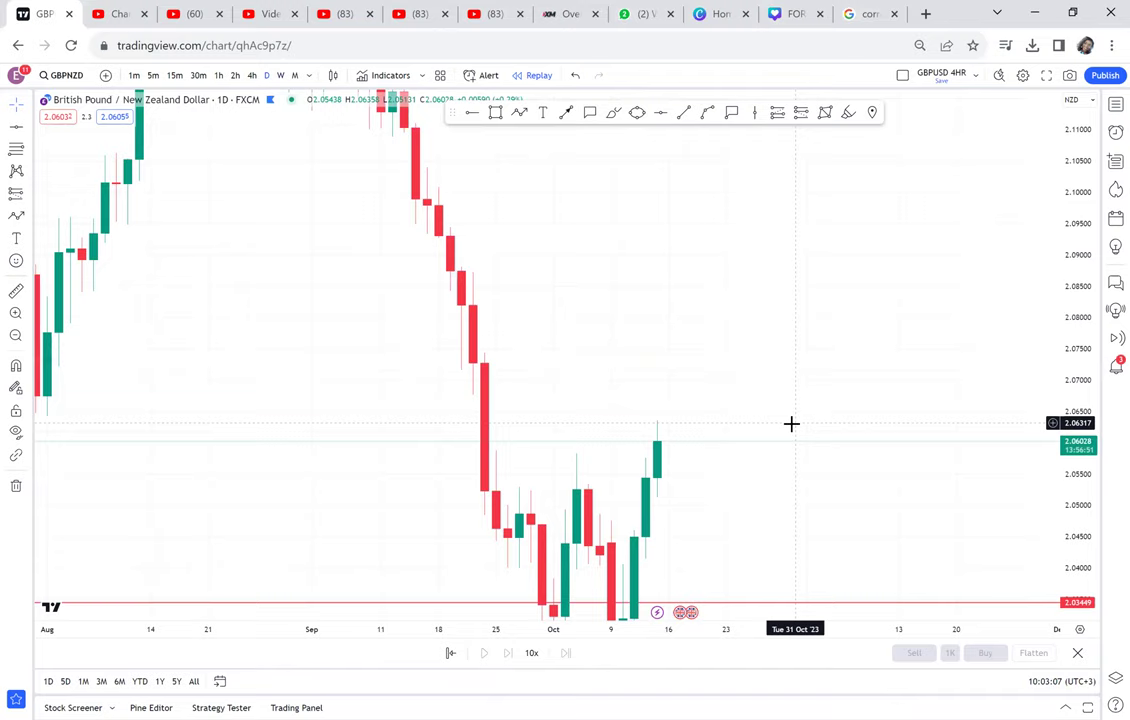
{"action": "left_click_drag", "start_coordinate": [794, 423], "coordinate": [1056, 273]}
{"action": "scroll", "coordinate": [847, 356], "scroll_direction": "left", "scroll_amount": 2}
{"action": "scroll", "coordinate": [847, 358], "scroll_direction": "down", "scroll_amount": 3}
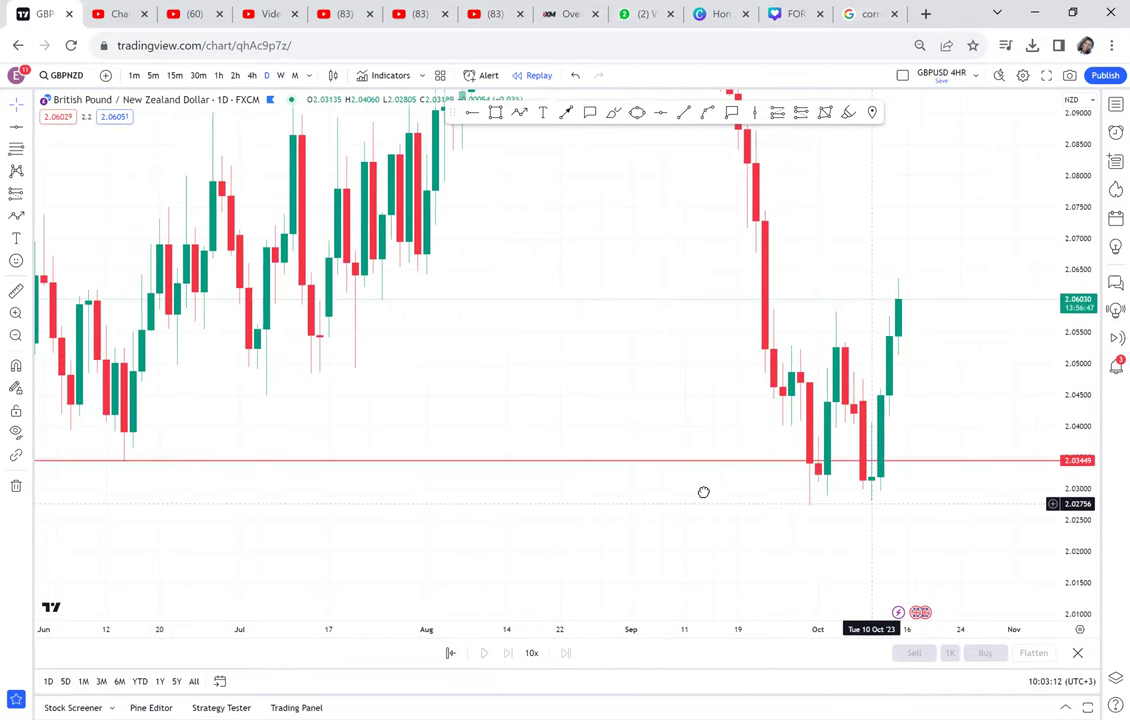
{"action": "scroll", "coordinate": [648, 313], "scroll_direction": "right", "scroll_amount": 3}
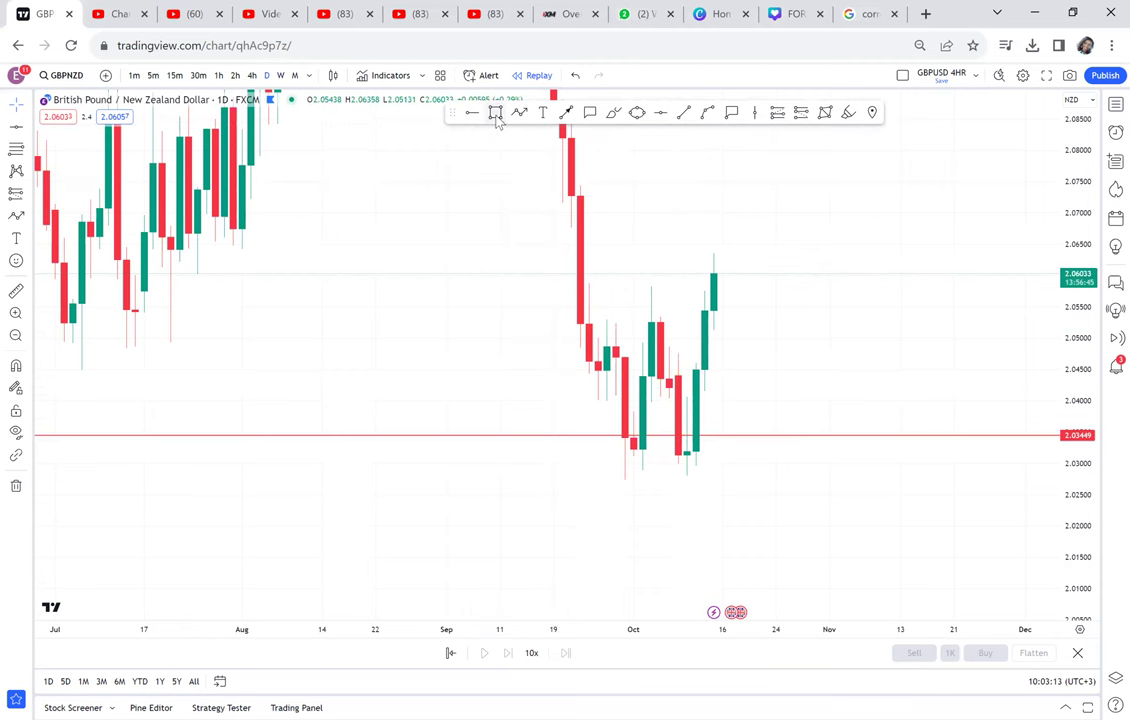
{"action": "left_click_drag", "start_coordinate": [717, 476], "coordinate": [760, 482]}
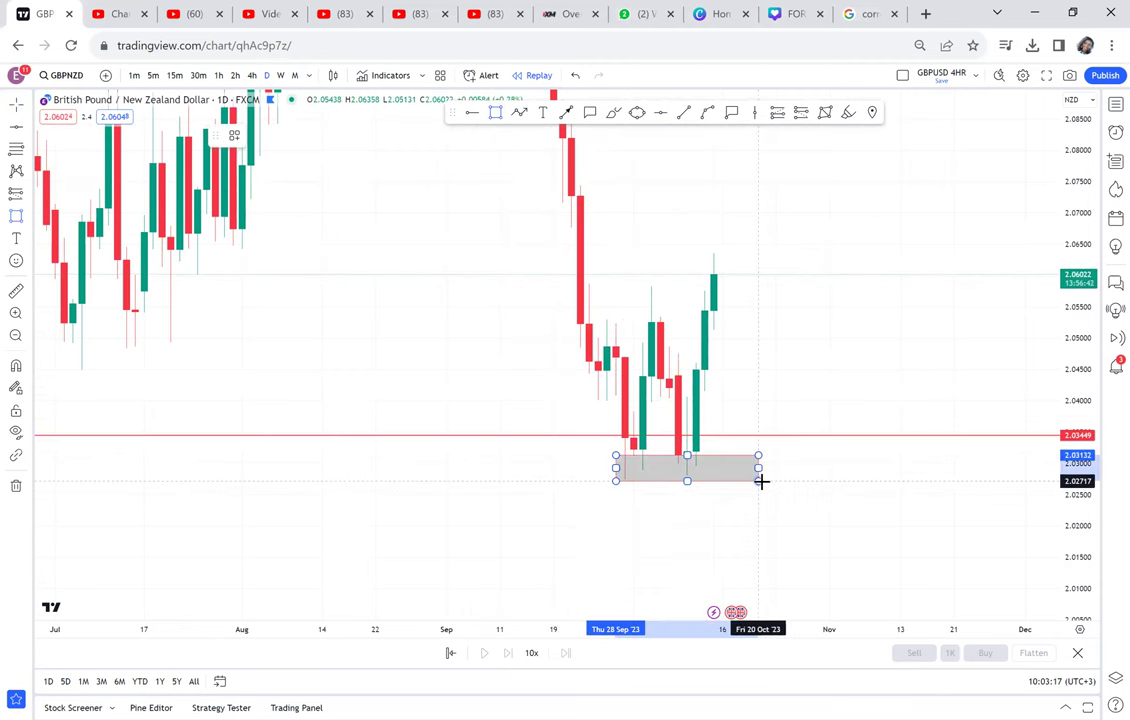
{"action": "left_click", "coordinate": [779, 351]}
- Draw a horizontal line across the daily chart at about 2.0583, at the early October 2023 swing high
{"action": "scroll", "coordinate": [779, 351], "scroll_direction": "up", "scroll_amount": 2}
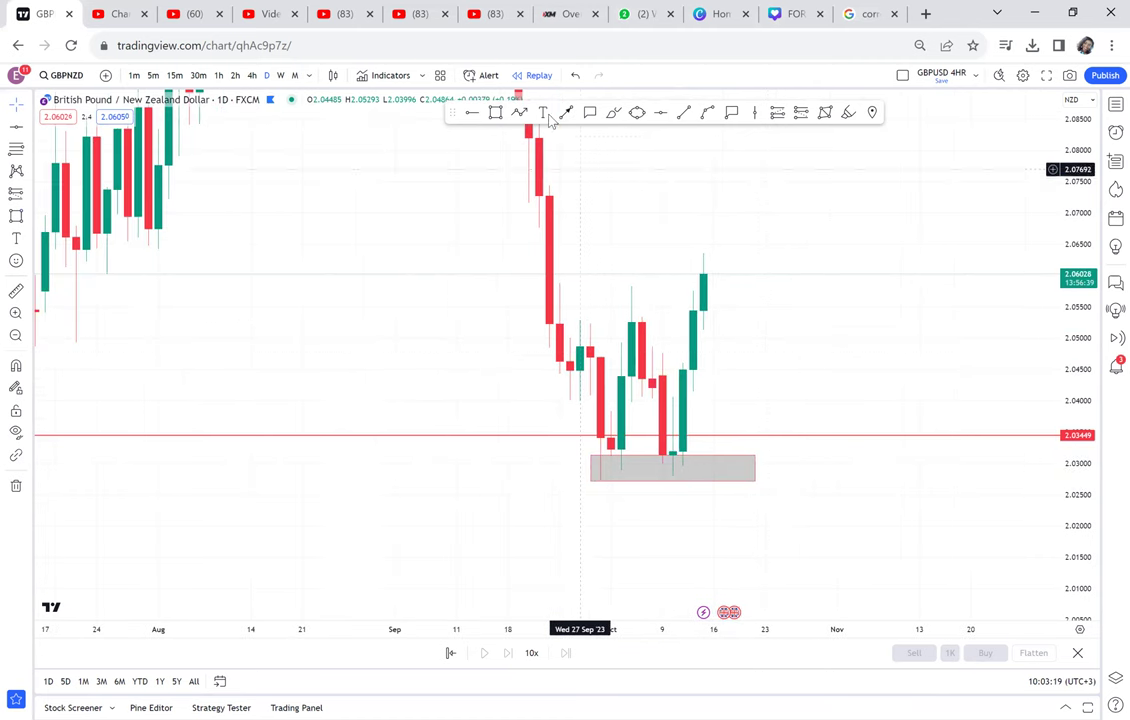
{"action": "left_click", "coordinate": [662, 114]}
{"action": "left_click", "coordinate": [421, 287]}
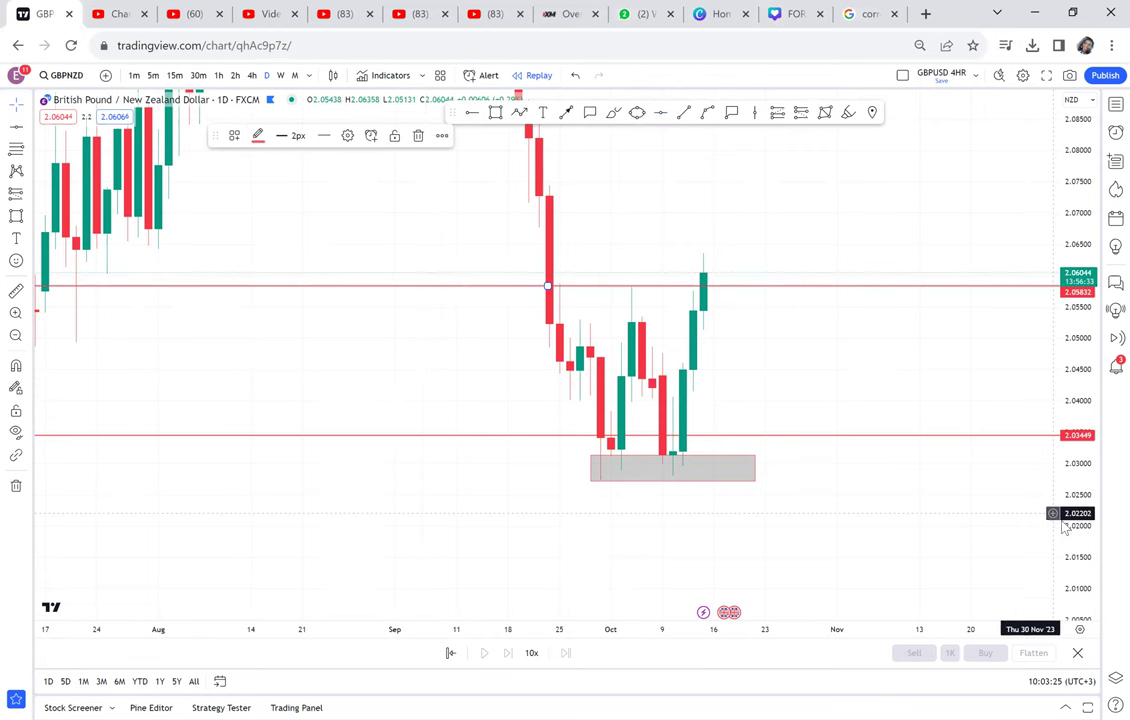
{"action": "left_click_drag", "start_coordinate": [1057, 500], "coordinate": [1058, 414]}
{"action": "scroll", "coordinate": [959, 412], "scroll_direction": "up", "scroll_amount": 5}
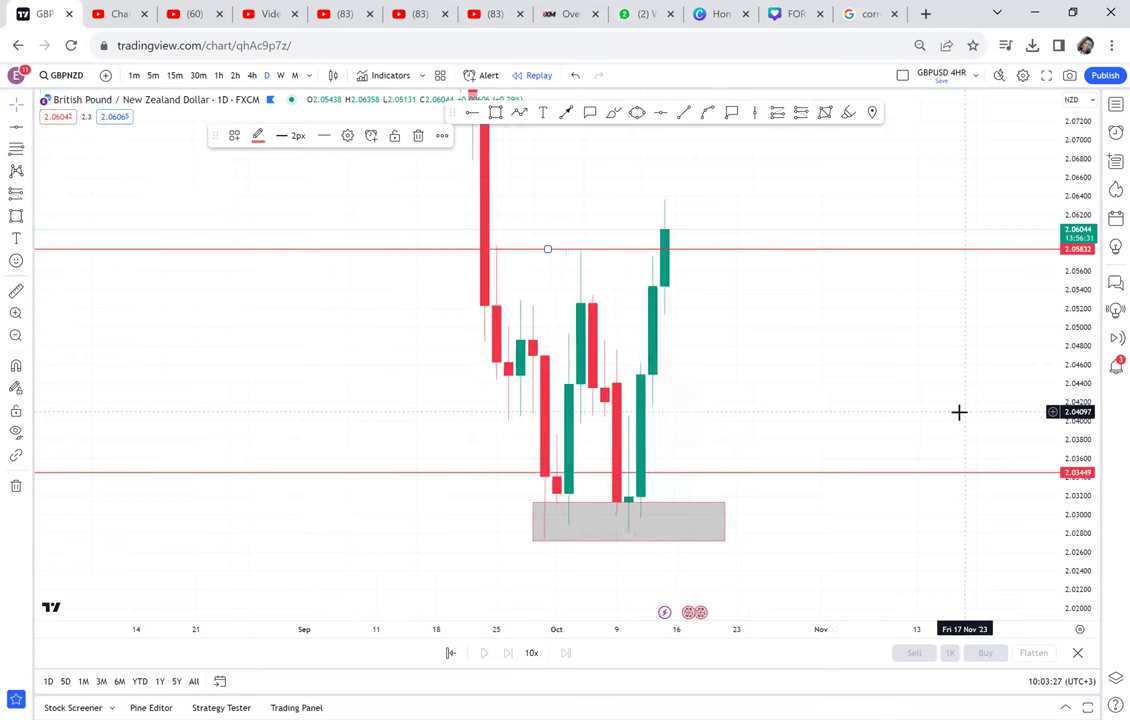
- Draw a rectangle over the double bottom from 27 Sep to 12 Oct 2023, between the neckline at about 2.0584 and the lows at about 2.0274
{"action": "left_click_drag", "start_coordinate": [981, 461], "coordinate": [970, 455]}
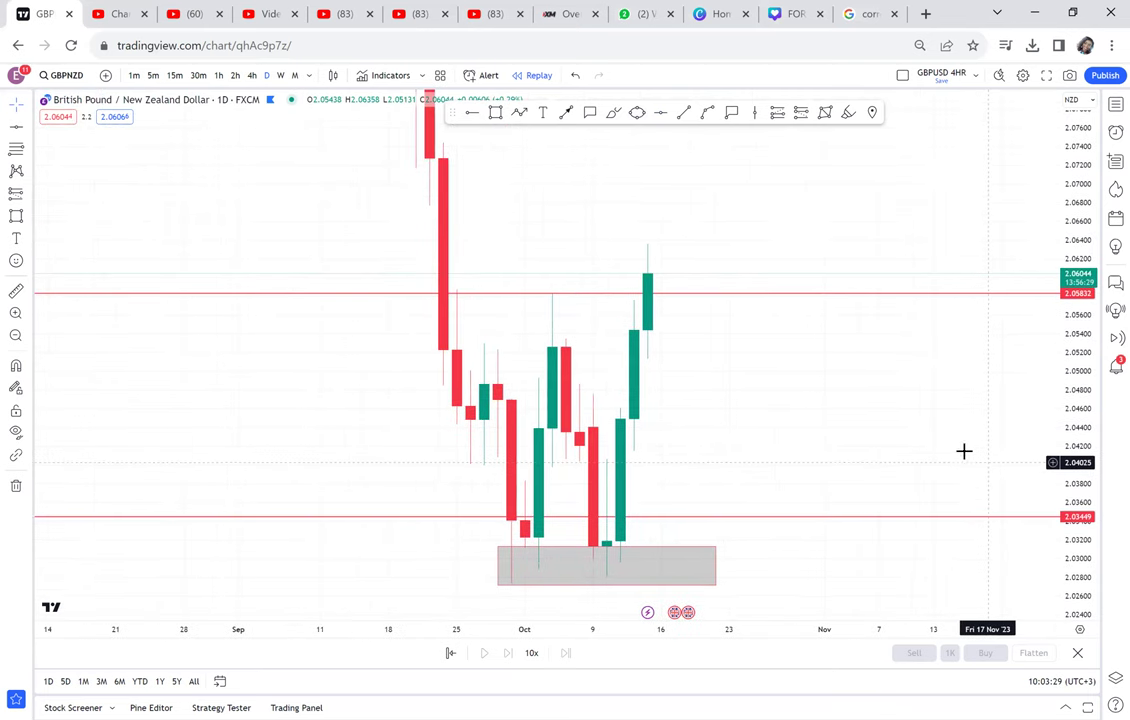
{"action": "left_click", "coordinate": [496, 113]}
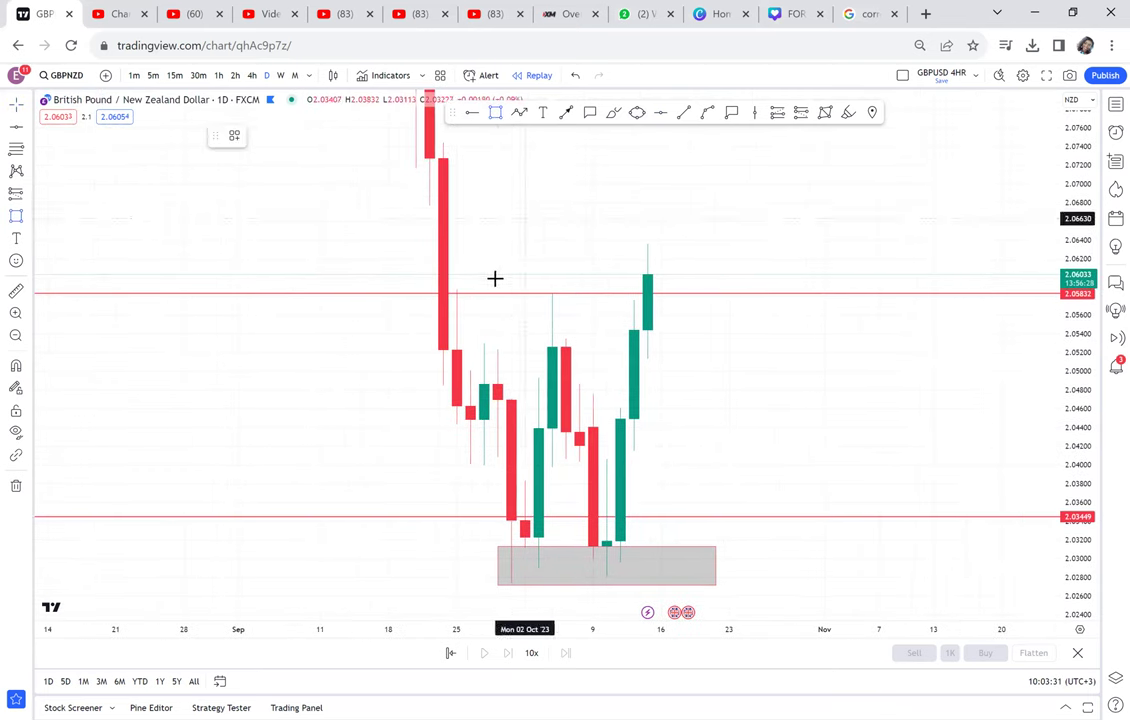
{"action": "left_click", "coordinate": [482, 293]}
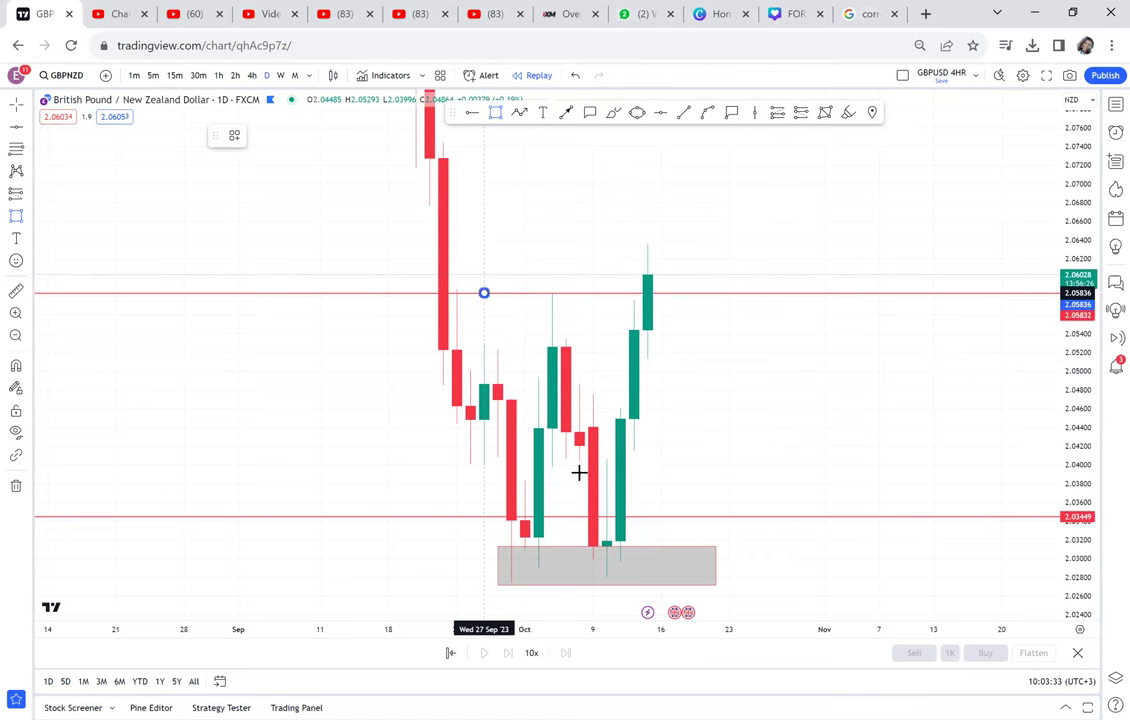
{"action": "left_click", "coordinate": [630, 583]}
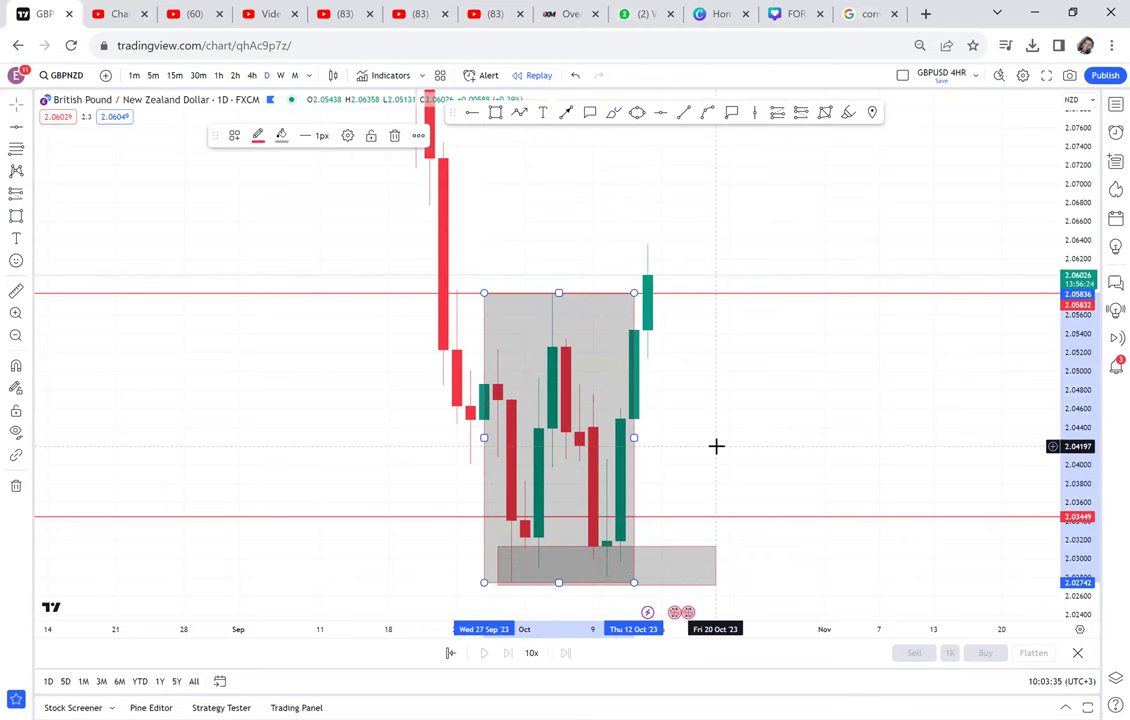
- Move the tall pattern-height rectangle up so its base rests on the neckline at about 2.0583, ending at 13 Oct 2023
{"action": "left_click_drag", "start_coordinate": [716, 446], "coordinate": [810, 530]}
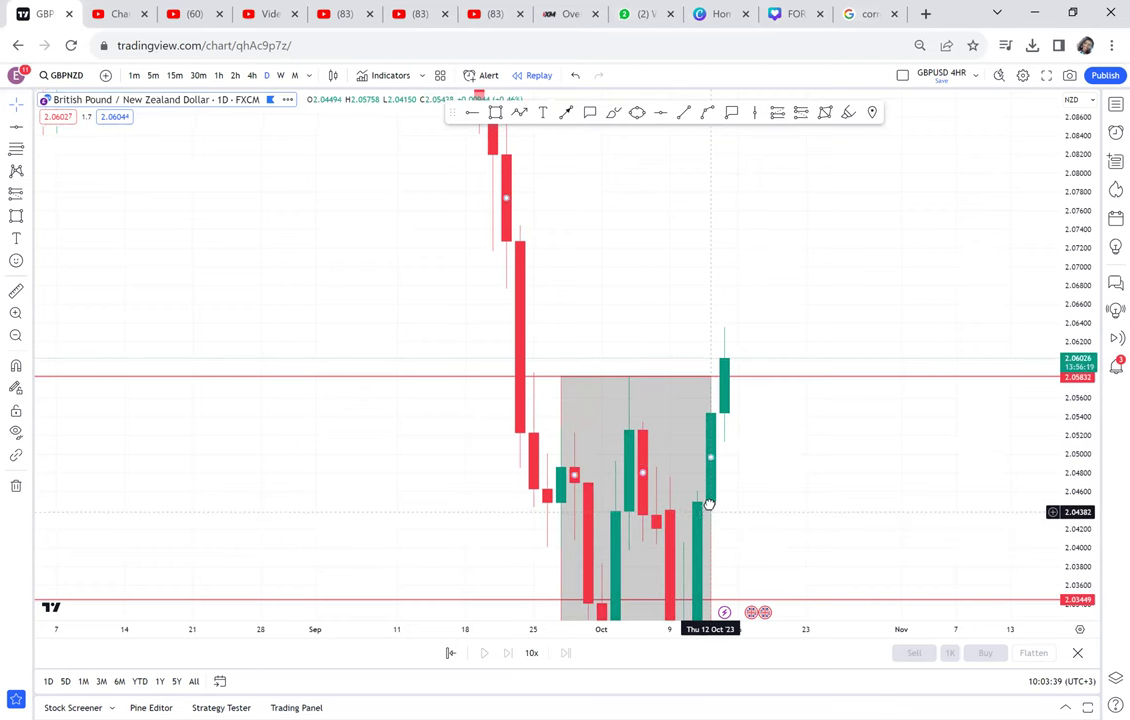
{"action": "left_click", "coordinate": [713, 416]}
{"action": "left_click_drag", "start_coordinate": [713, 416], "coordinate": [726, 226]}
{"action": "left_click", "coordinate": [796, 335]}
{"action": "left_click_drag", "start_coordinate": [796, 335], "coordinate": [797, 392]}
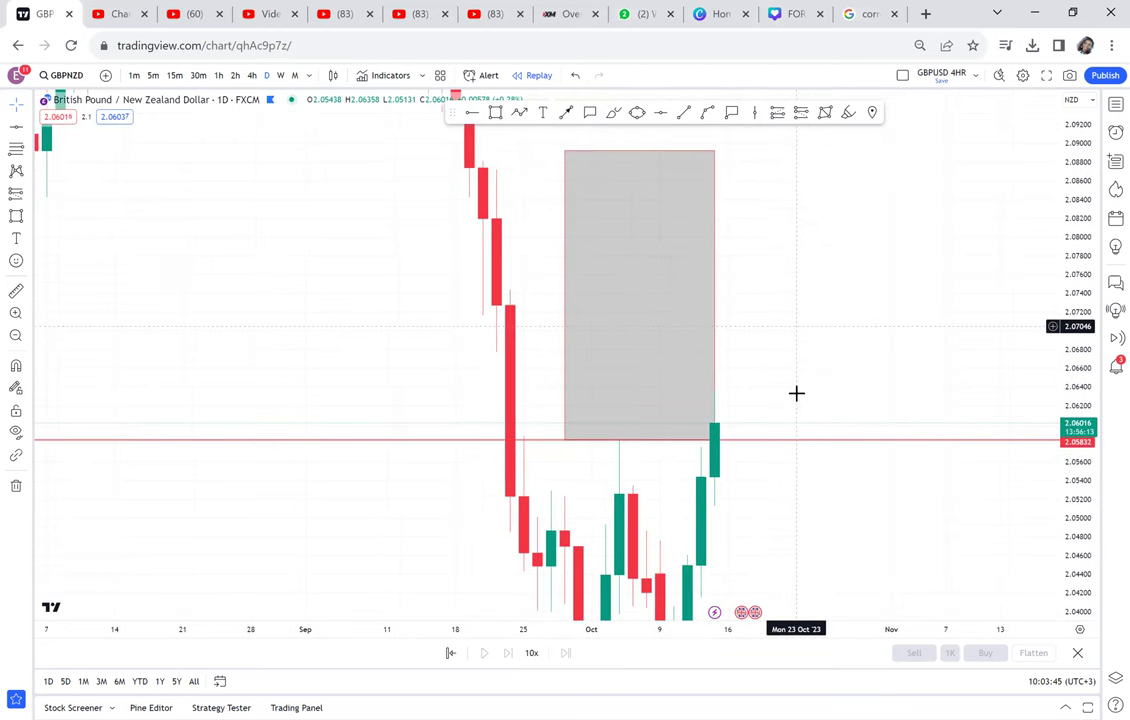
- Draw a horizontal line along the projected rectangle's upper edge at about 2.0892 and measure the price range from the neckline up to it
{"action": "left_click", "coordinate": [660, 114]}
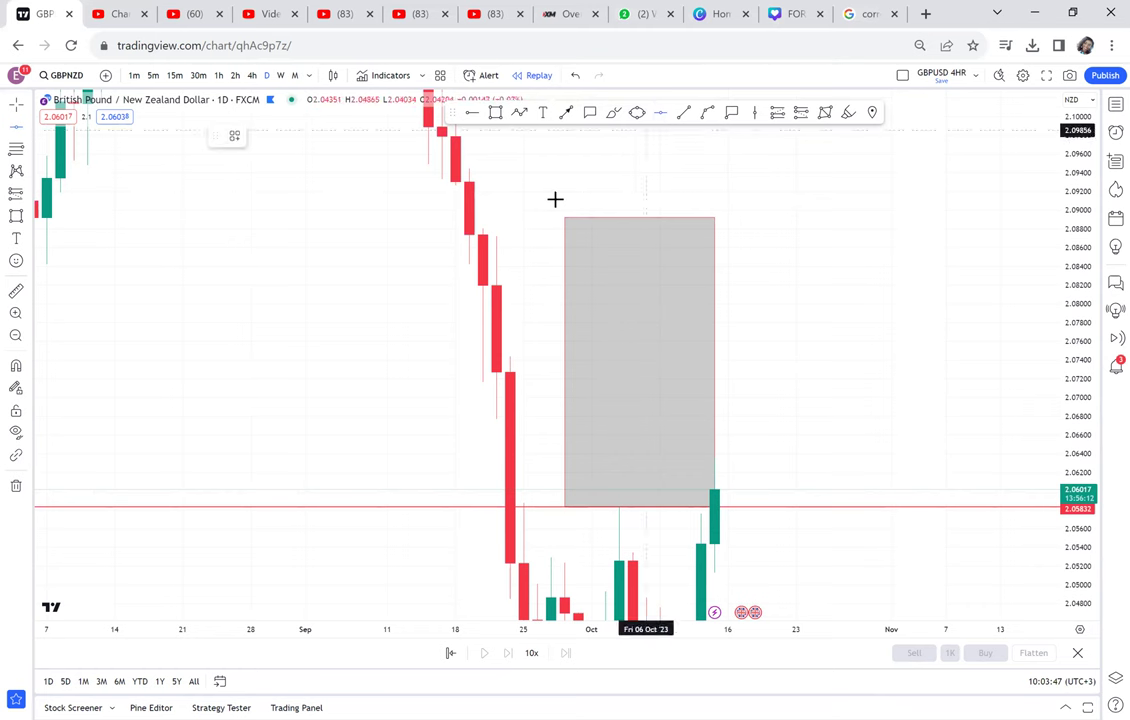
{"action": "left_click", "coordinate": [530, 217]}
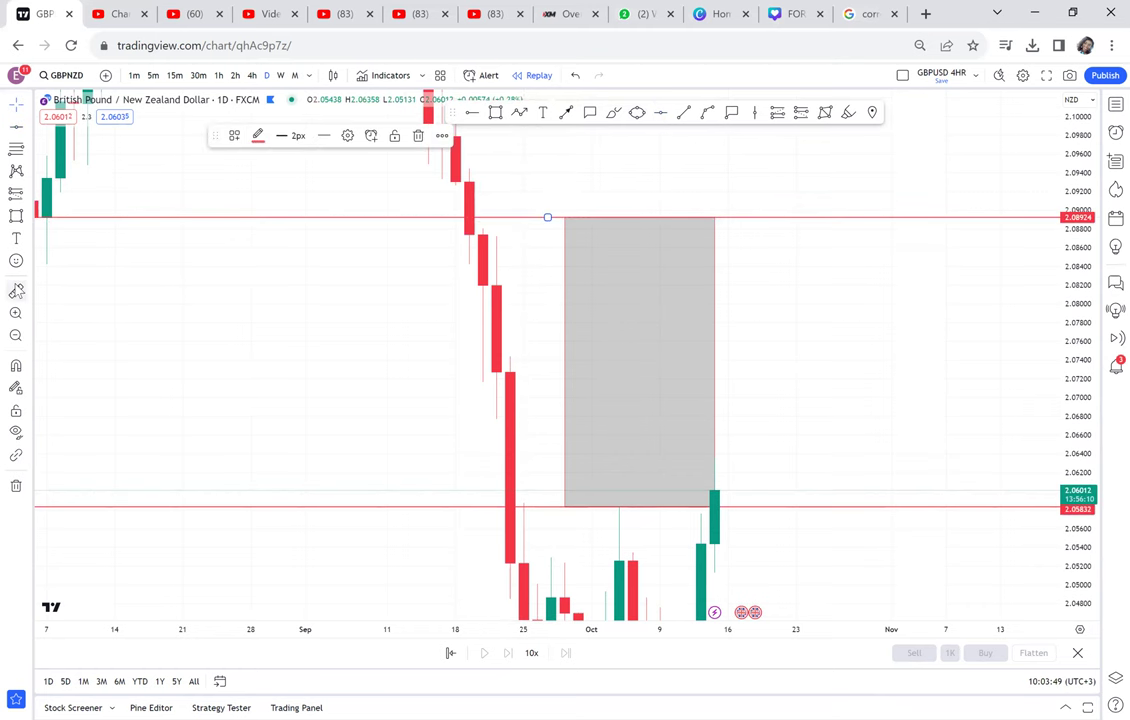
{"action": "left_click", "coordinate": [16, 290]}
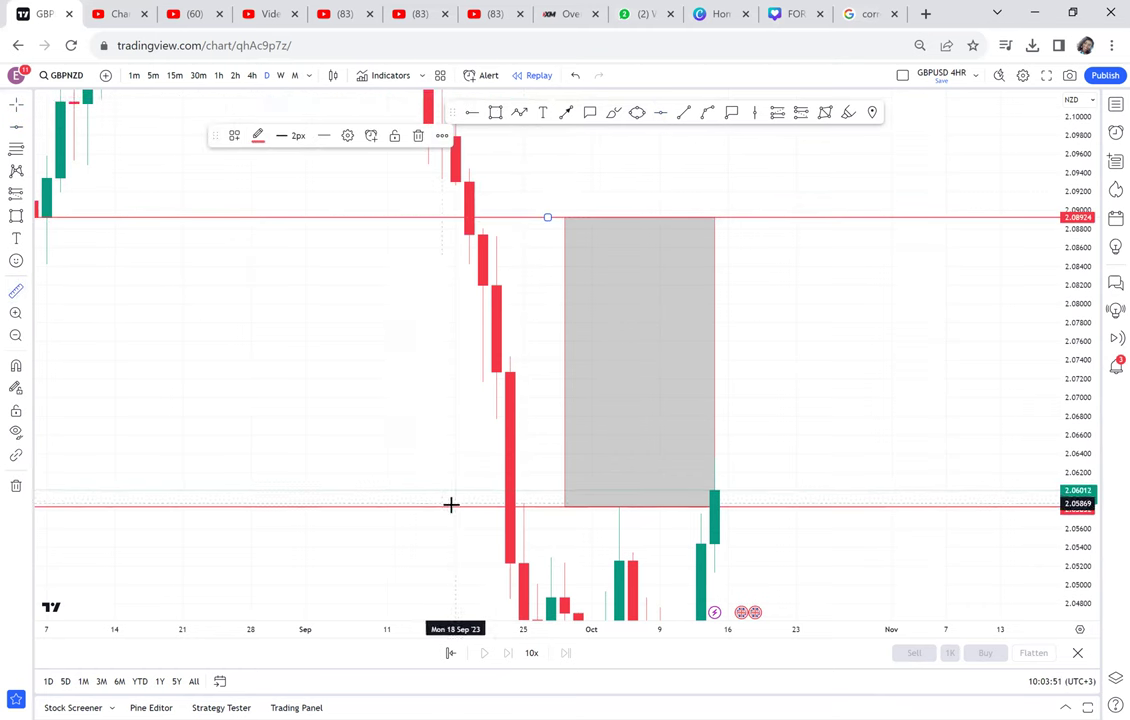
{"action": "left_click", "coordinate": [453, 503]}
{"action": "left_click", "coordinate": [510, 473]}
{"action": "left_click", "coordinate": [878, 217]}
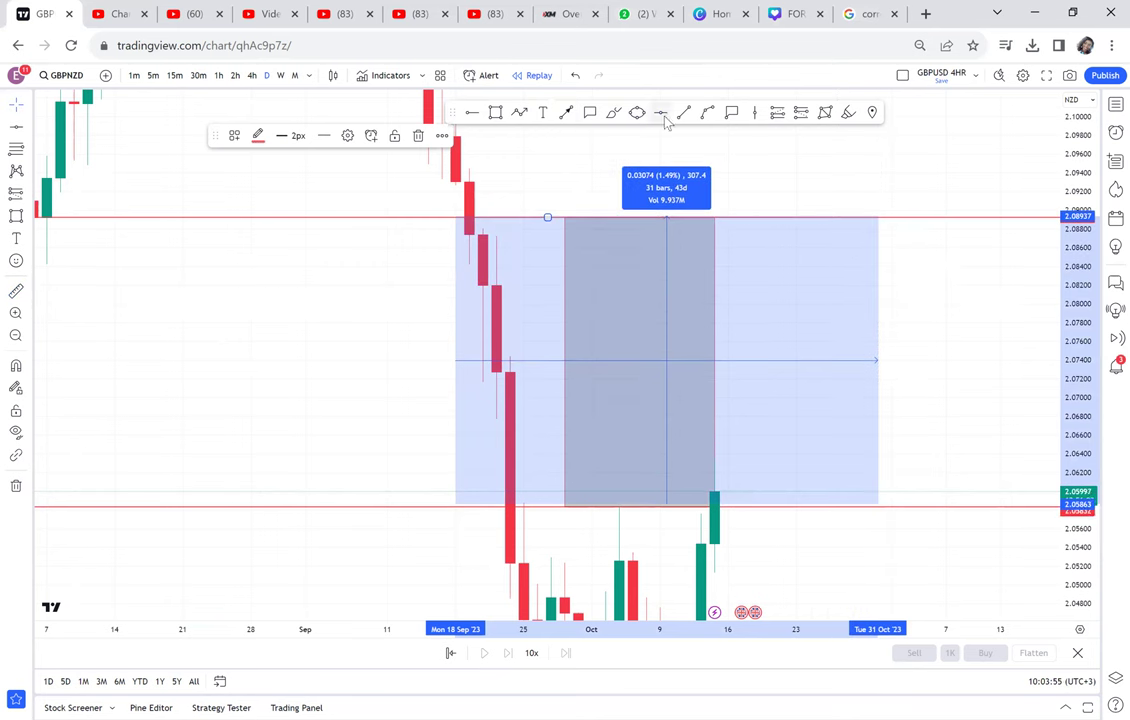
- Draw a horizontal line at about 2.0743, roughly midway between the neckline and the upper target line
{"action": "key", "text": "alt+h"}
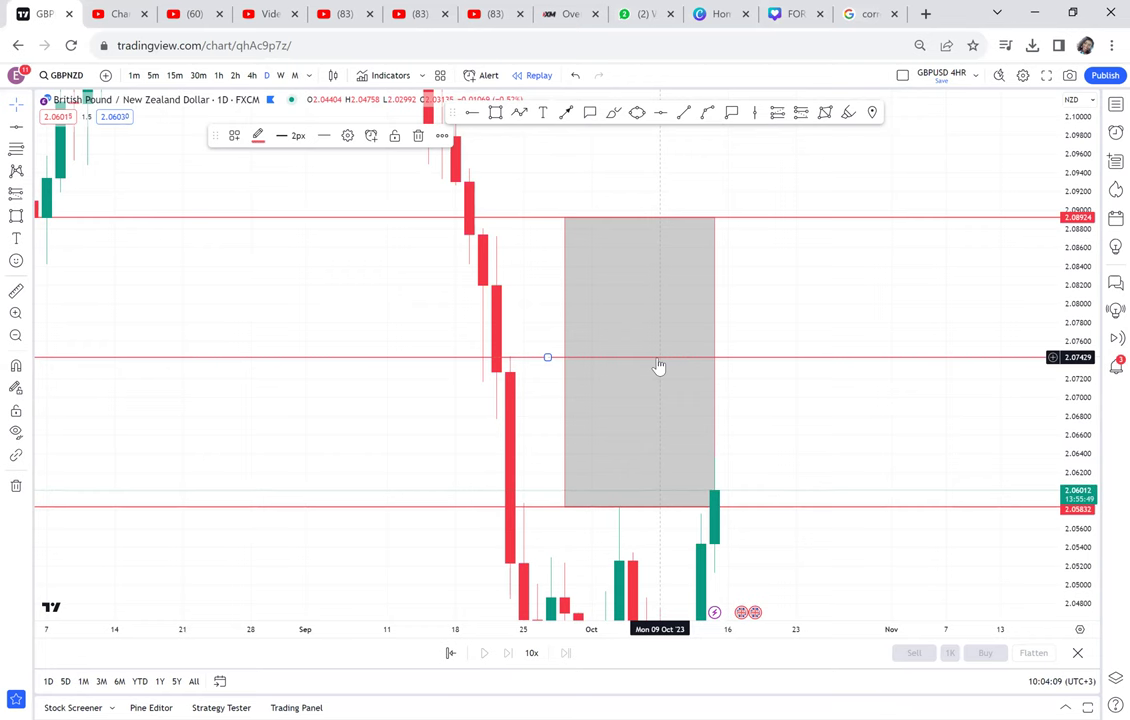
{"action": "left_click_drag", "start_coordinate": [764, 553], "coordinate": [678, 359]}
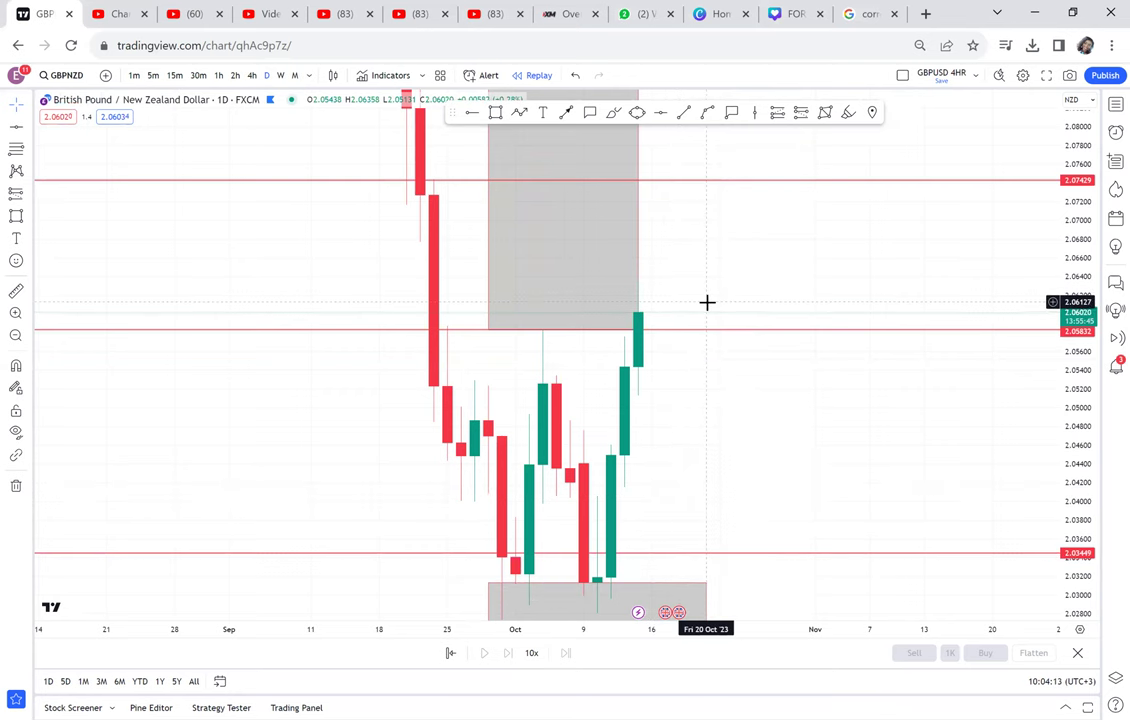
{"action": "left_click_drag", "start_coordinate": [707, 327], "coordinate": [694, 474]}
- Narrow the projected pattern-height rectangle so it spans only 28 Sep to 3 Oct 2023
{"action": "left_click", "coordinate": [628, 345]}
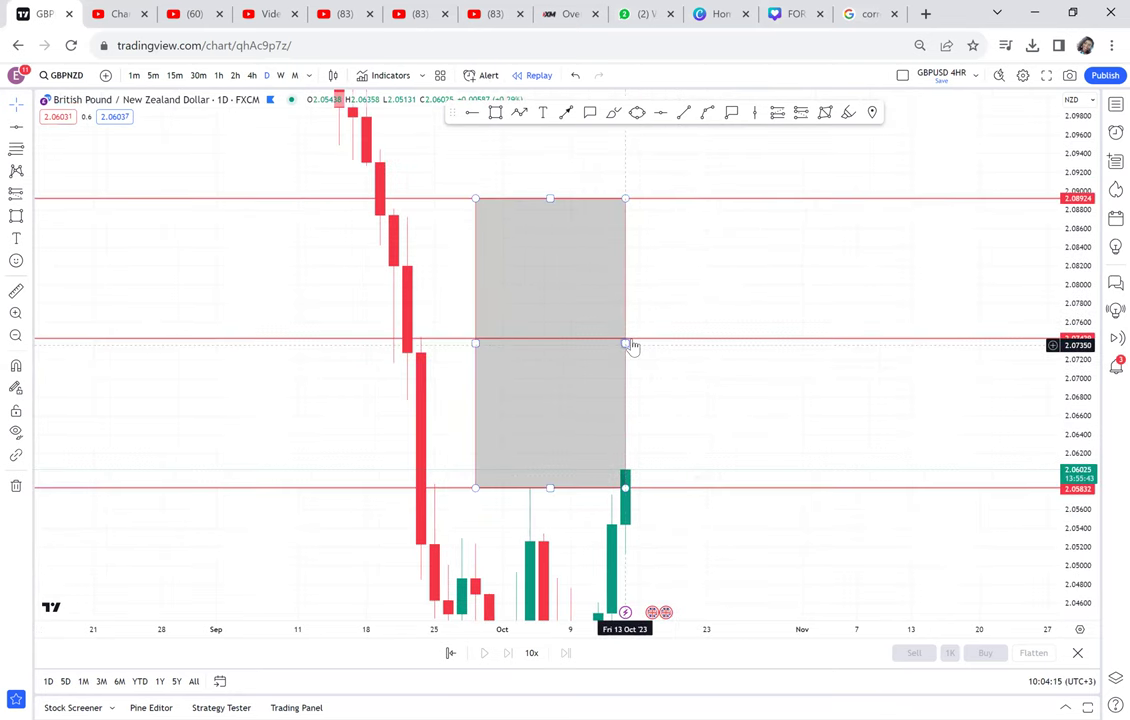
{"action": "left_click_drag", "start_coordinate": [627, 343], "coordinate": [512, 320]}
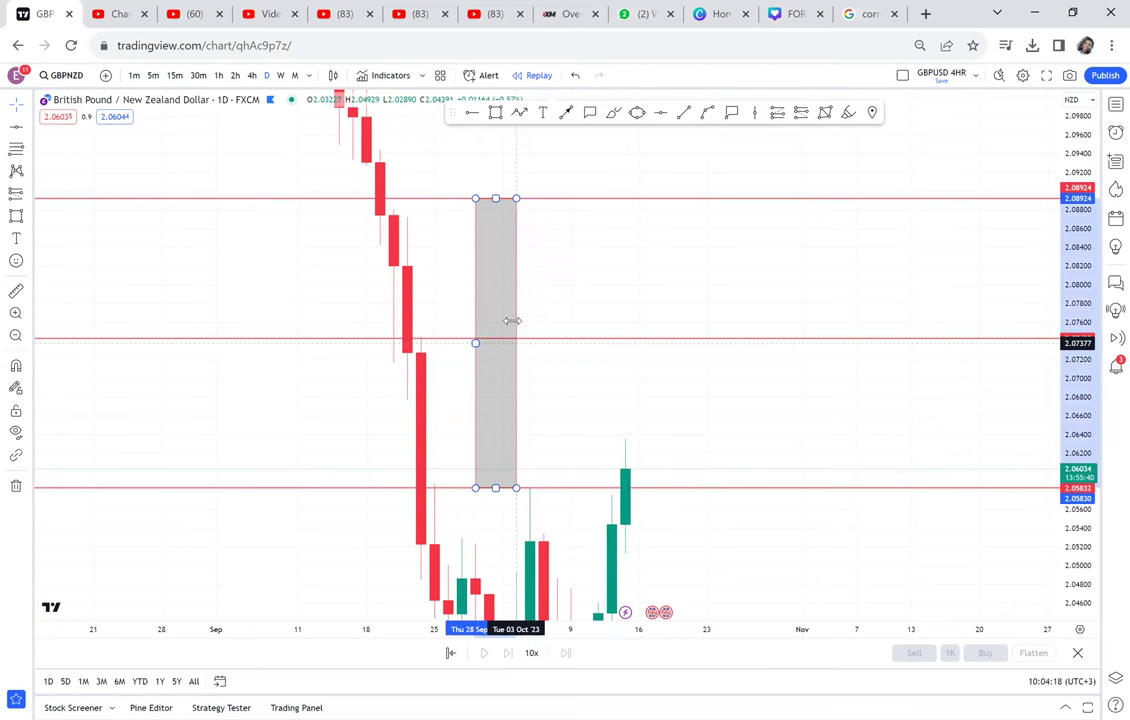
{"action": "left_click", "coordinate": [649, 316]}
{"action": "scroll", "coordinate": [620, 298], "scroll_direction": "up", "scroll_amount": 2}
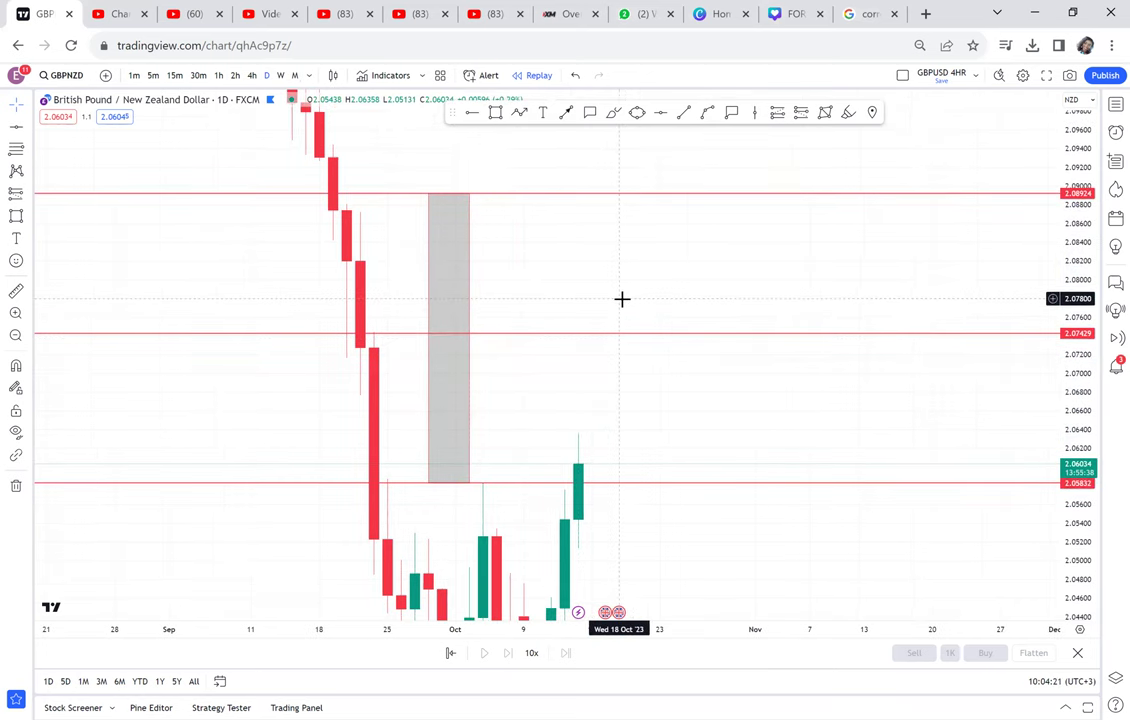
- Change the colour of the horizontal line at 2.07429 to green
{"action": "left_click", "coordinate": [540, 335]}
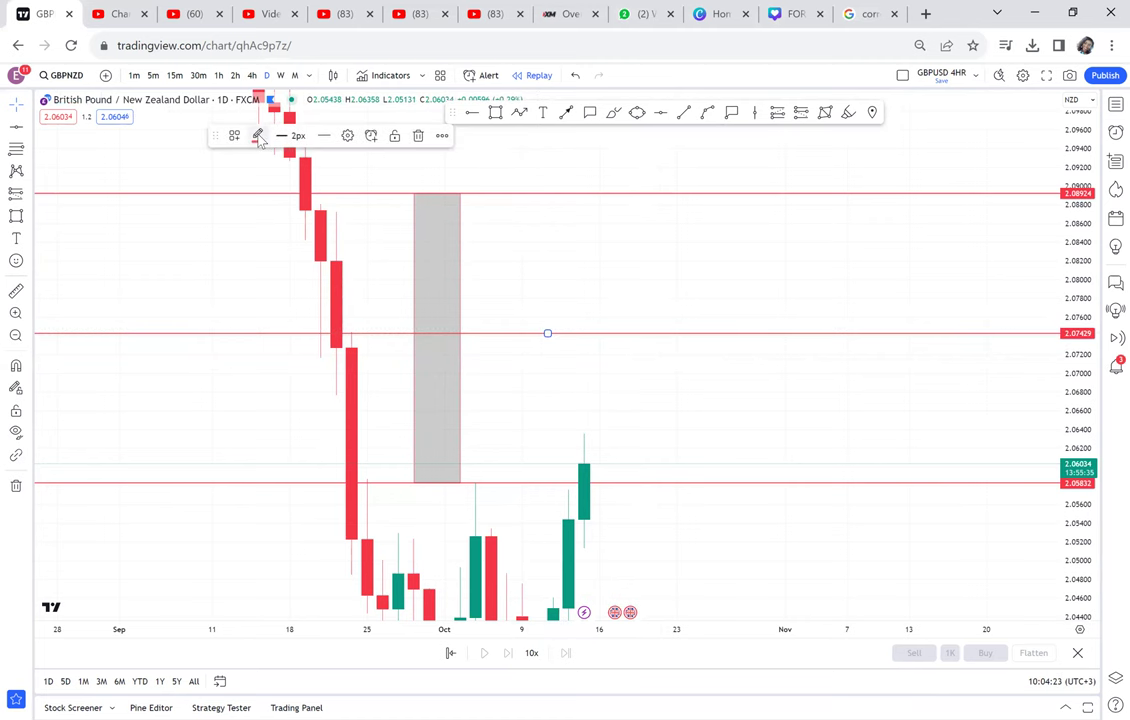
{"action": "left_click", "coordinate": [258, 137]}
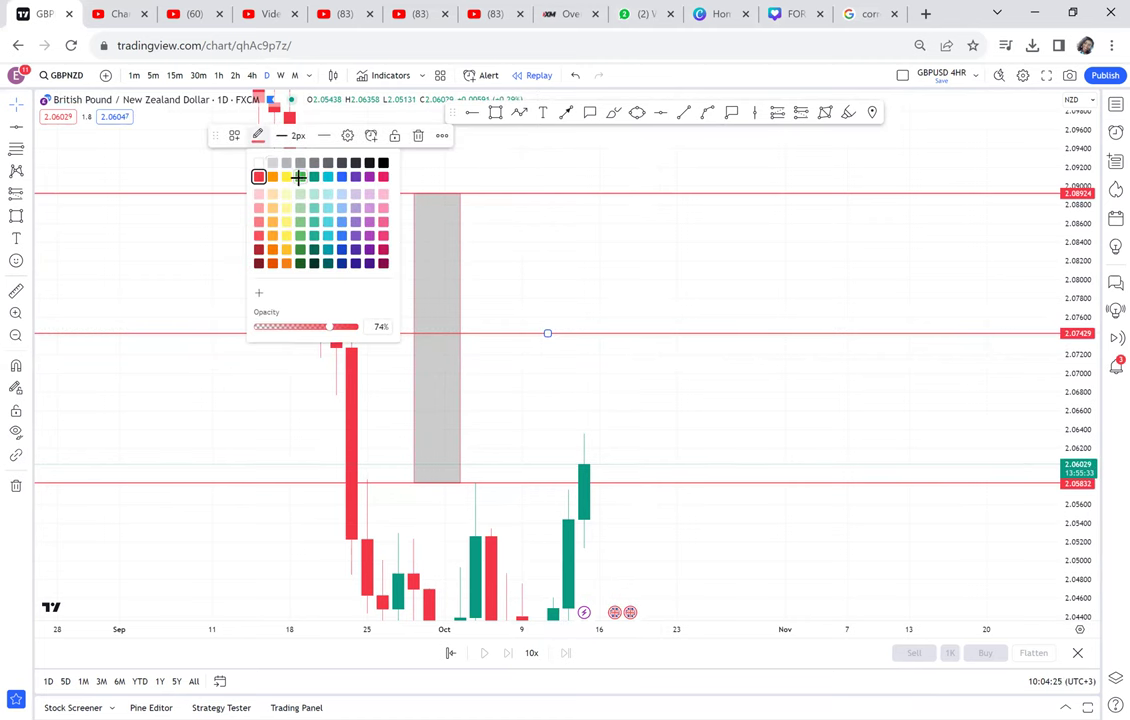
{"action": "left_click", "coordinate": [299, 177]}
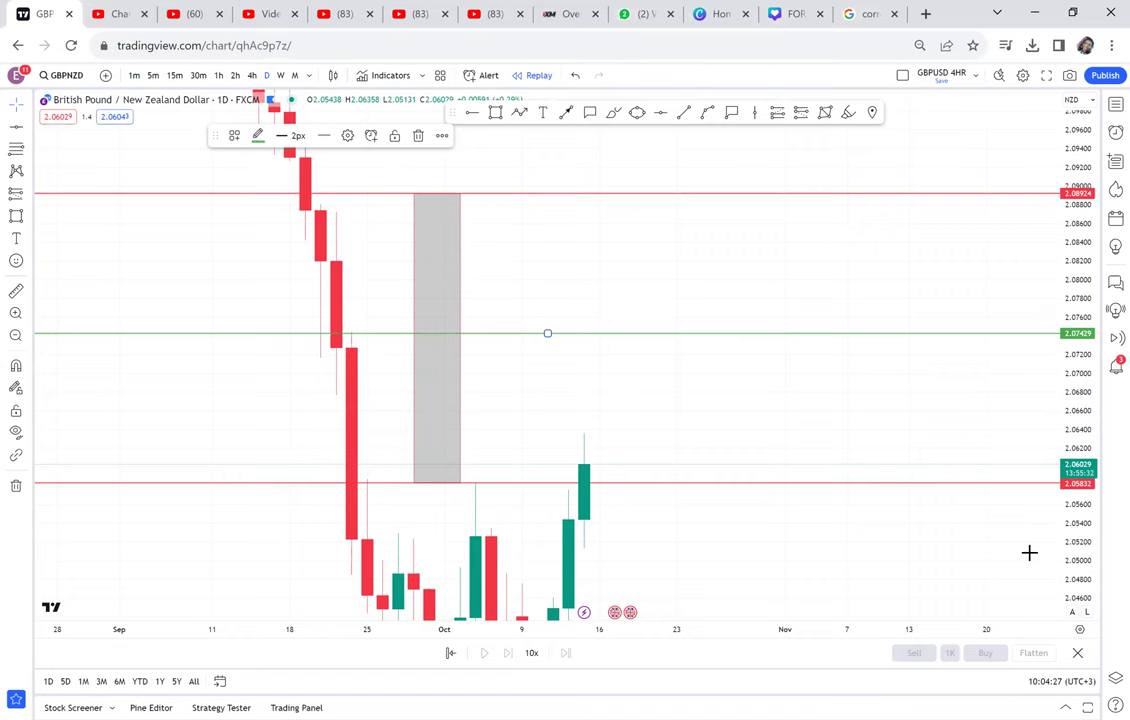
{"action": "scroll", "coordinate": [804, 504], "scroll_direction": "down", "scroll_amount": 2}
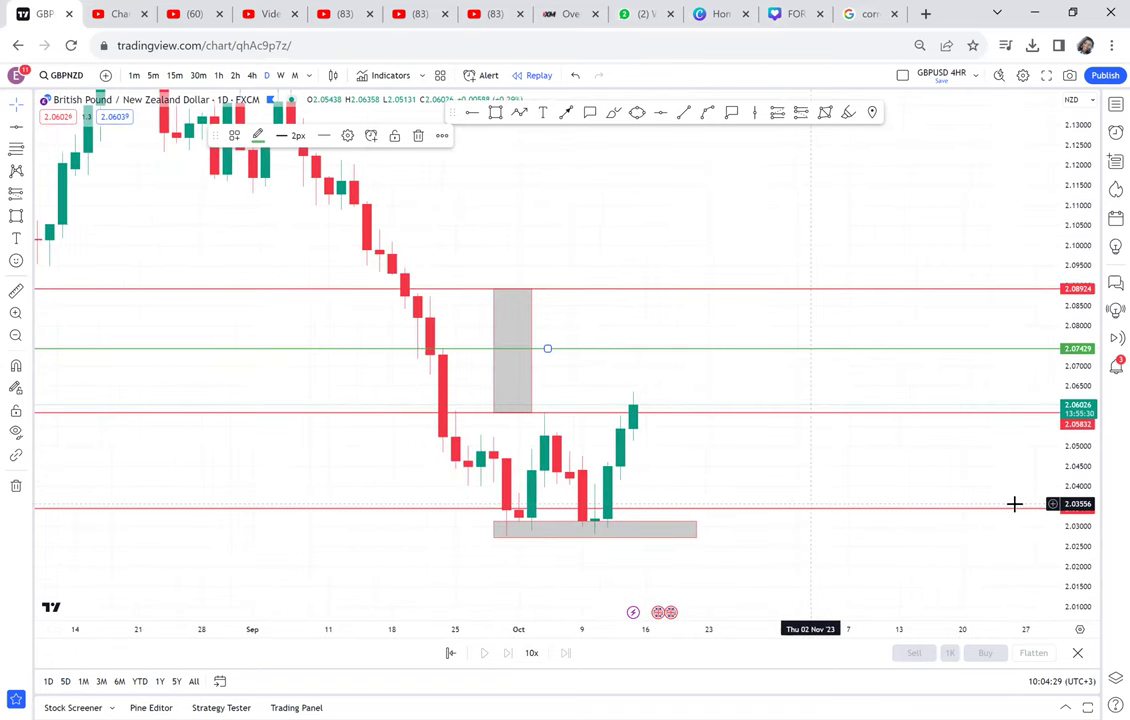
{"action": "left_click_drag", "start_coordinate": [1082, 530], "coordinate": [1034, 459]}
{"action": "left_click_drag", "start_coordinate": [890, 512], "coordinate": [878, 454]}
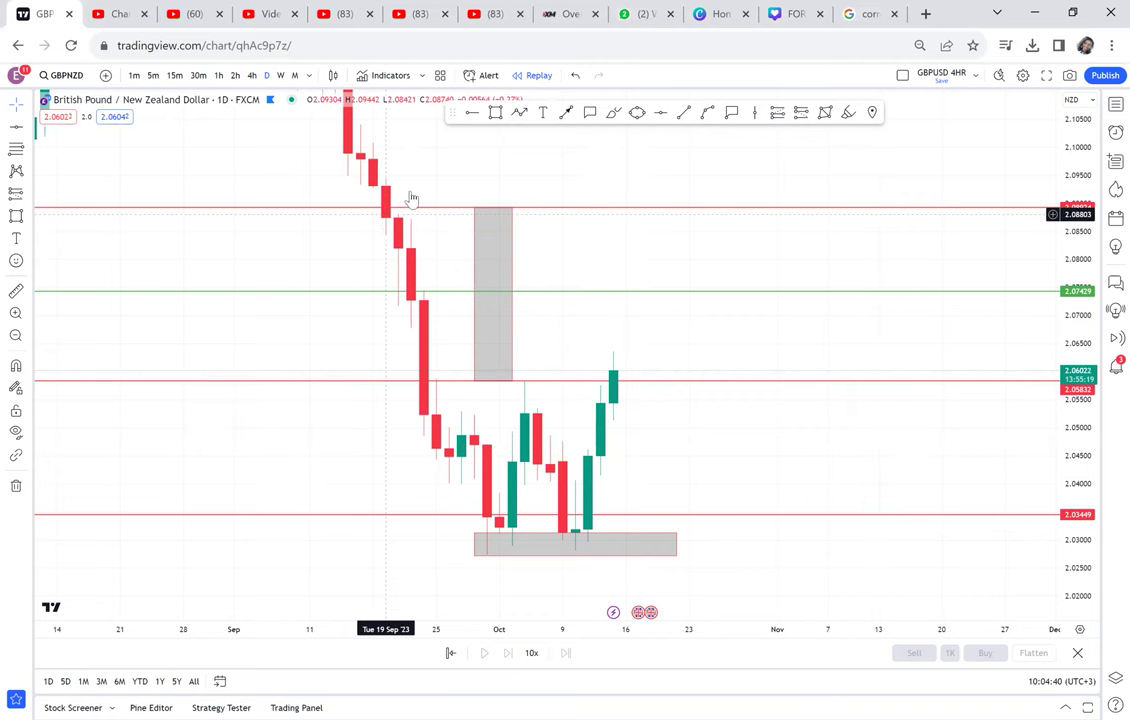
- Mark the two bottoms with ellipses, one from 29 Sep to 4 Oct 2023 and one from 6 to 12 Oct 2023
{"action": "left_click", "coordinate": [636, 112]}
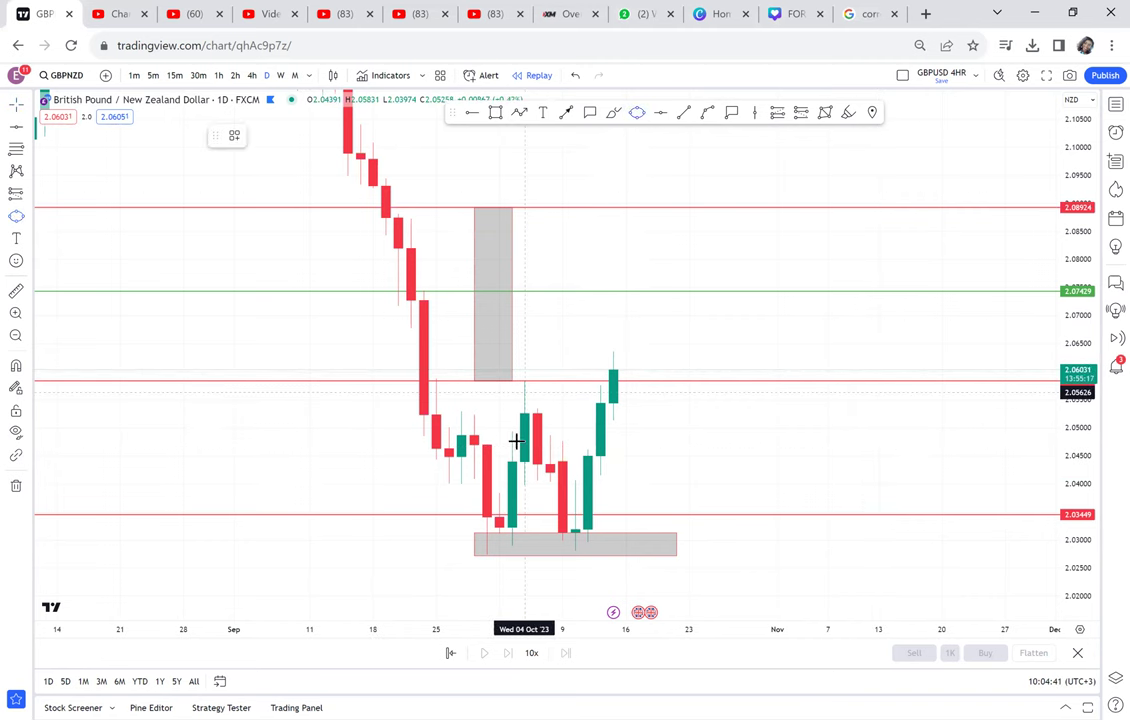
{"action": "left_click", "coordinate": [487, 548]}
{"action": "left_click", "coordinate": [525, 534]}
{"action": "left_click", "coordinate": [527, 548]}
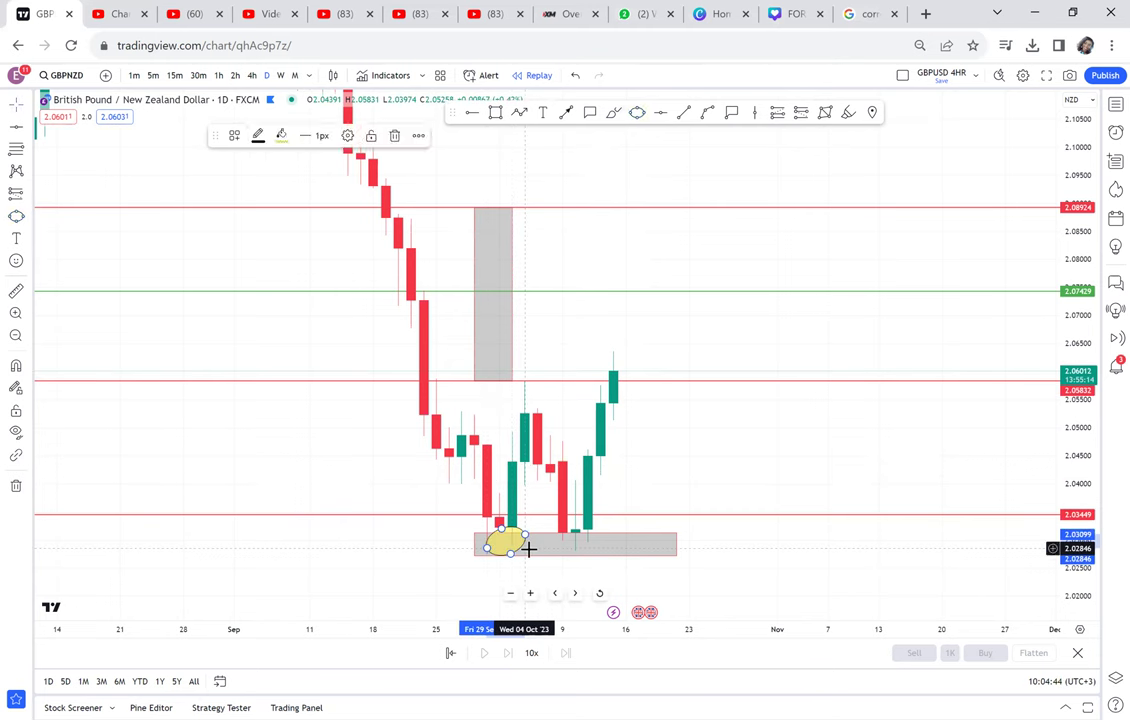
{"action": "left_click", "coordinate": [637, 113]}
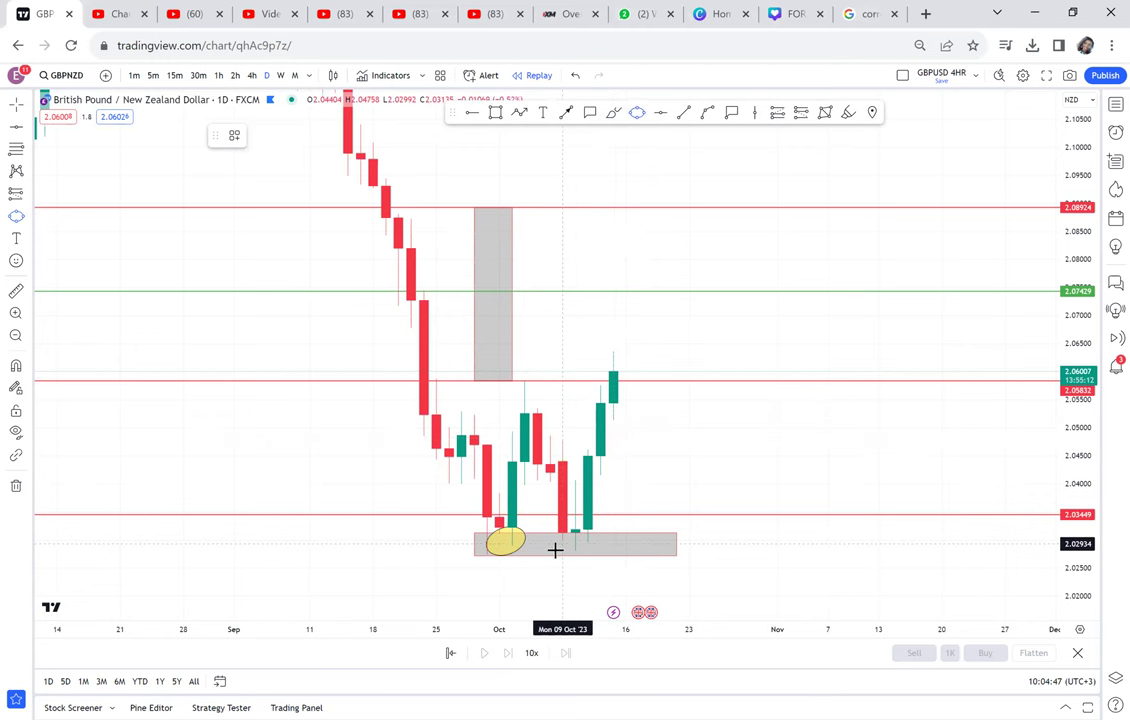
{"action": "left_click", "coordinate": [599, 521]}
{"action": "left_click", "coordinate": [605, 538]}
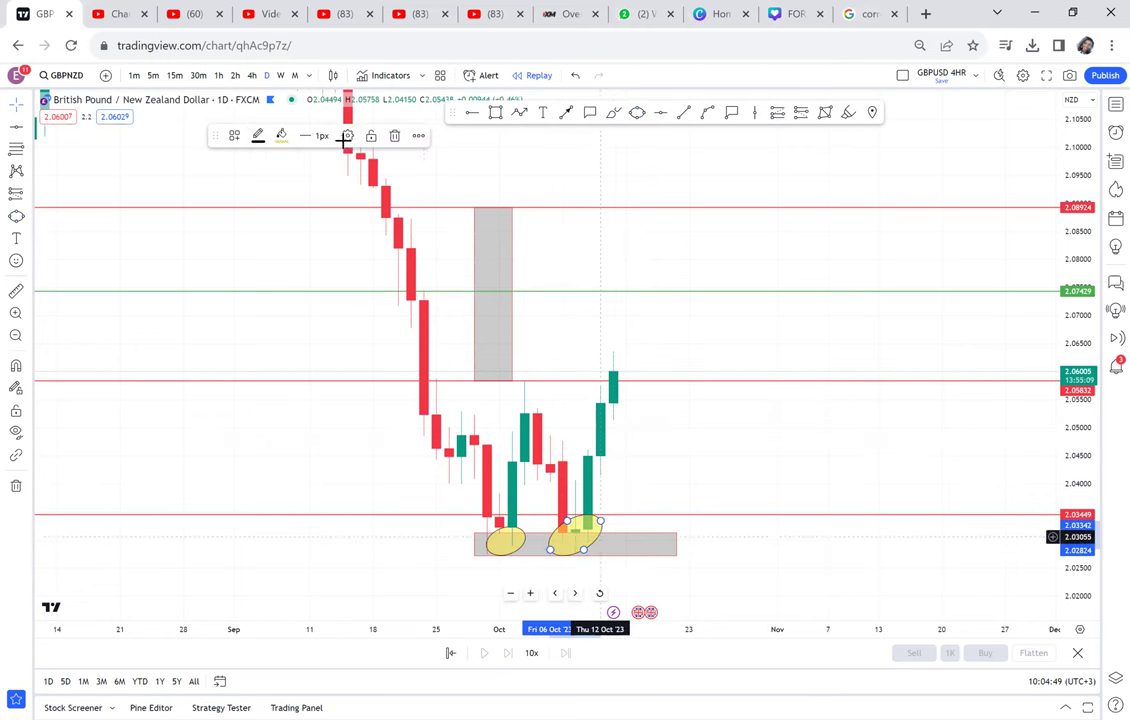
- View the marked double bottom on the 4-hour timeframe and return to the daily chart
{"action": "left_click", "coordinate": [252, 76]}
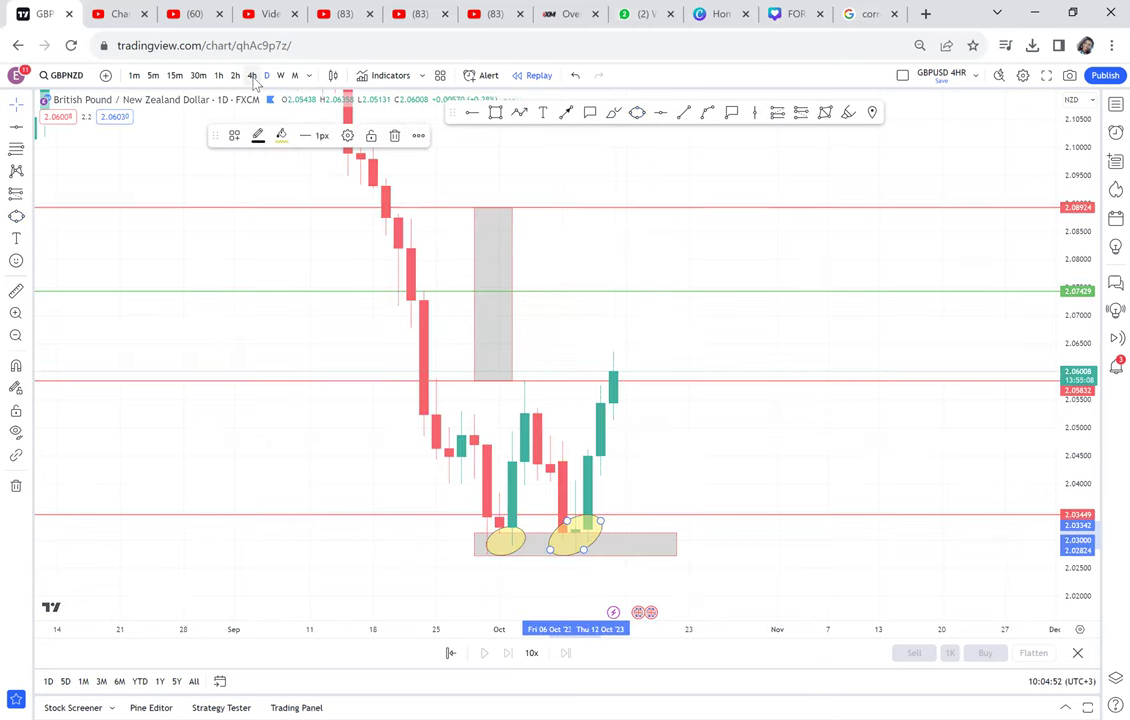
{"action": "scroll", "coordinate": [451, 491], "scroll_direction": "down", "scroll_amount": 5}
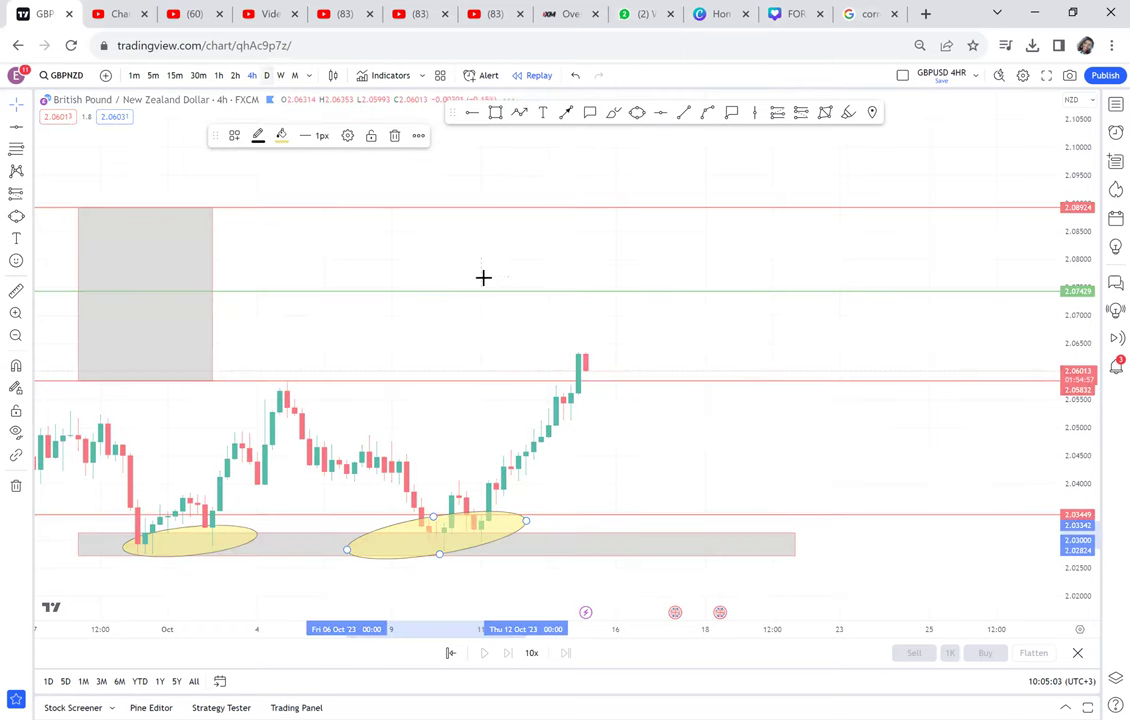
{"action": "type", "text": "1D"}
{"action": "key", "text": "Return"}
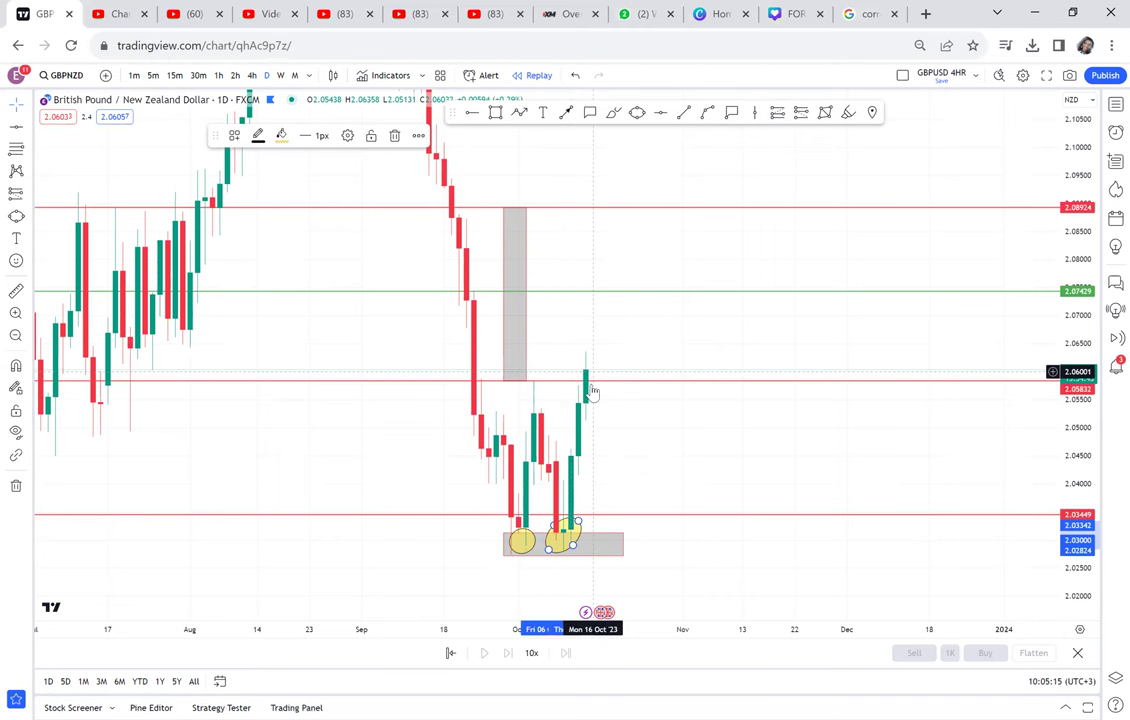
- Draw an arrow from about 2.062, near the latest daily candle, up to the green line at about 2.0740
{"action": "left_click", "coordinate": [565, 112]}
{"action": "left_click_drag", "start_coordinate": [625, 293], "coordinate": [622, 296]}
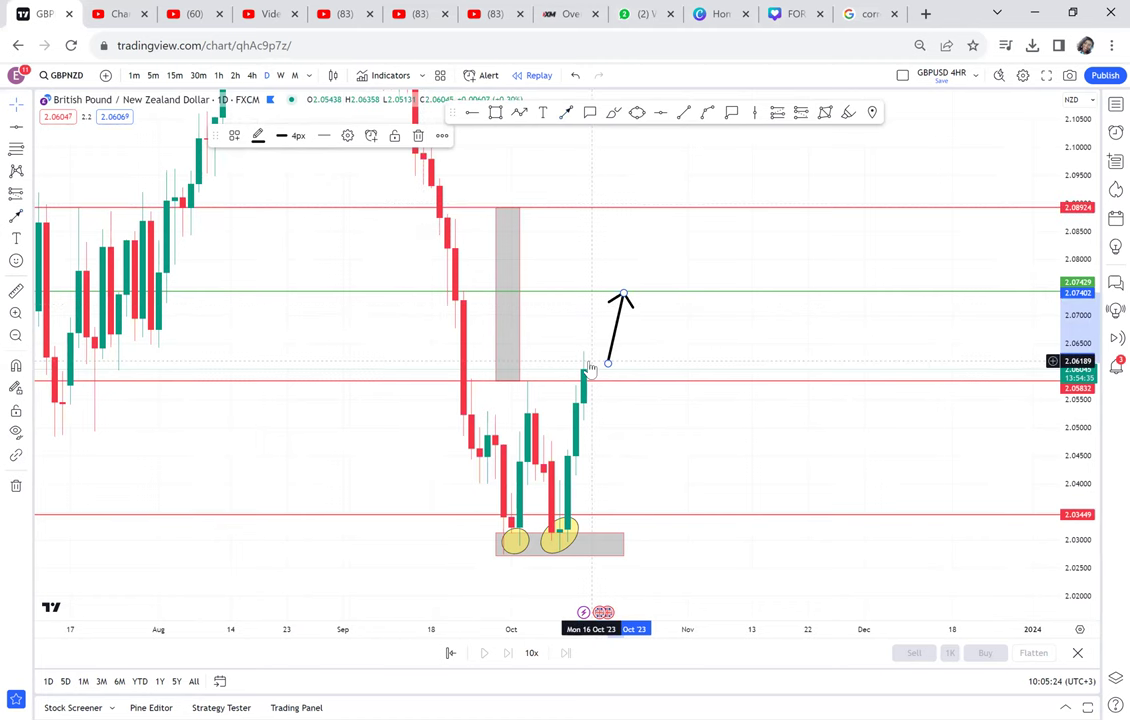
- Switch the chart to the 4-hour timeframe and enlarge the price area between the neckline and the upper target line
{"action": "left_click", "coordinate": [252, 76]}
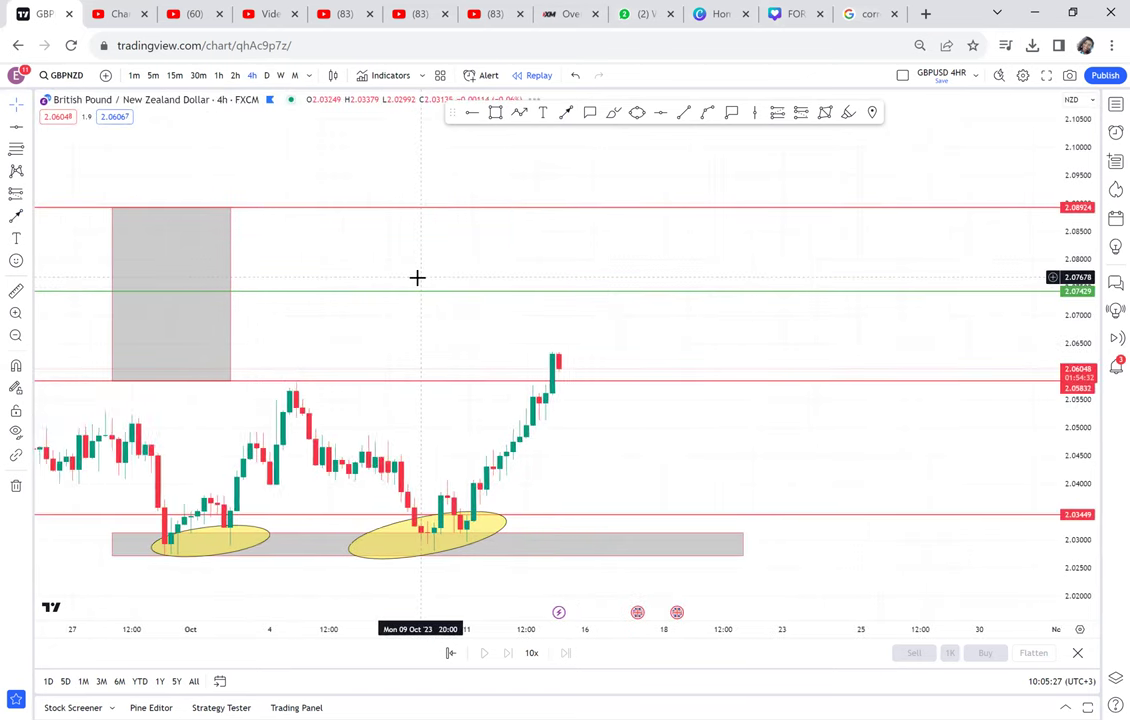
{"action": "scroll", "coordinate": [417, 277], "scroll_direction": "down", "scroll_amount": 3}
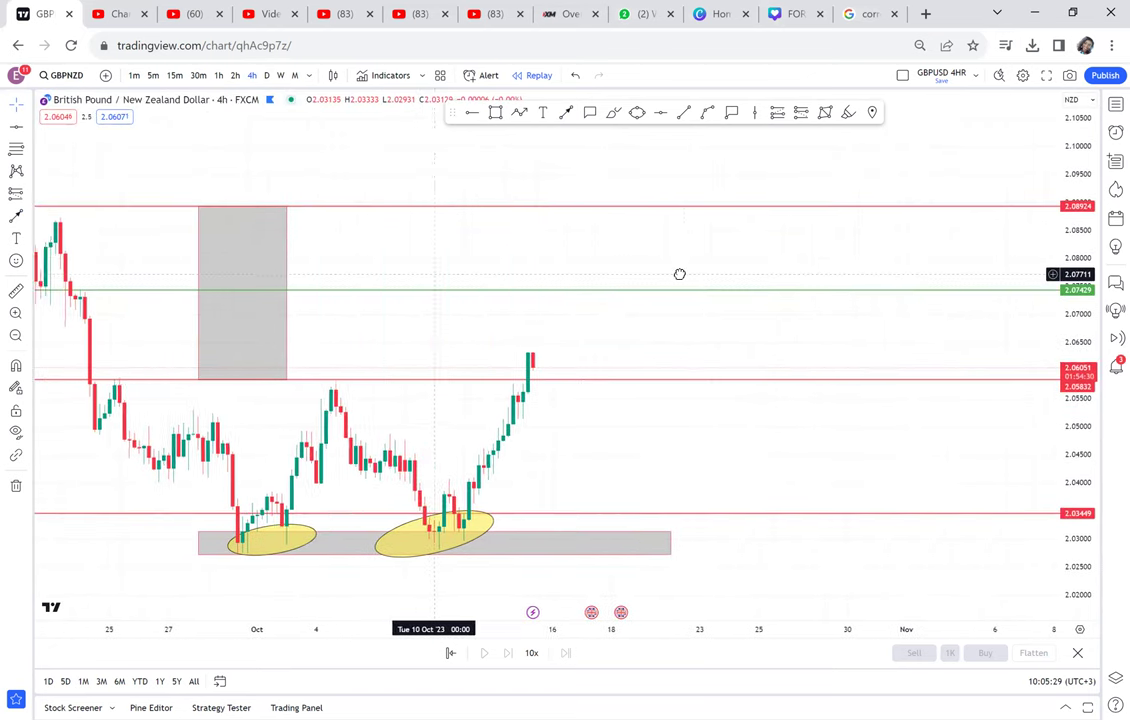
{"action": "left_click_drag", "start_coordinate": [680, 274], "coordinate": [692, 287]}
{"action": "scroll", "coordinate": [716, 288], "scroll_direction": "down", "scroll_amount": 1}
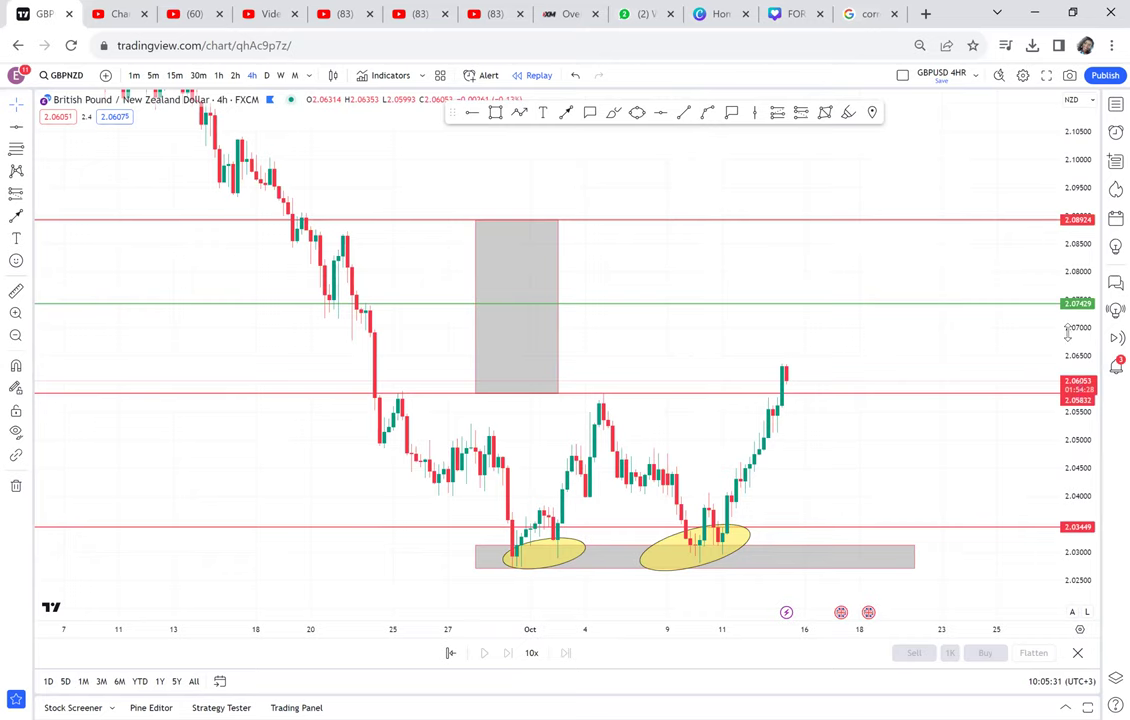
{"action": "left_click_drag", "start_coordinate": [1068, 333], "coordinate": [1068, 200]}
{"action": "left_click_drag", "start_coordinate": [655, 249], "coordinate": [645, 292]}
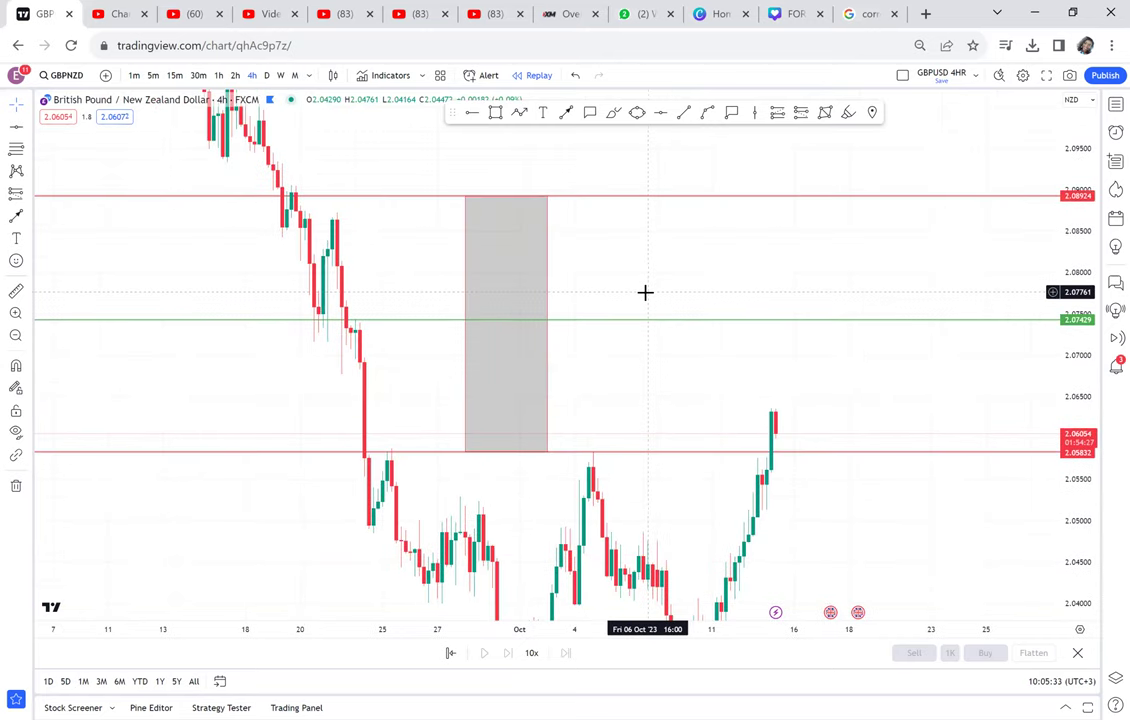
- Draw thin rectangles at about 2.0742–2.0729 from 20 Sep to 13 Oct and at about 2.0873–2.0864 from 19 Sep to 17 Oct 2023
{"action": "scroll", "coordinate": [645, 292], "scroll_direction": "up", "scroll_amount": 1}
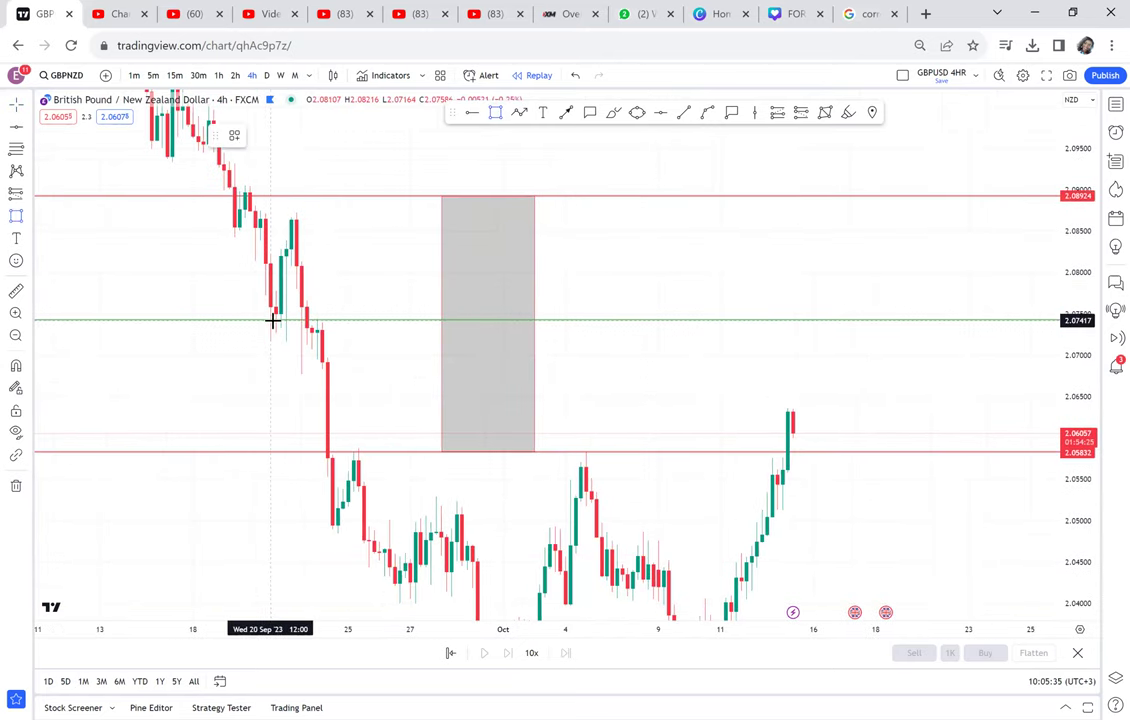
{"action": "mouse_move", "coordinate": [272, 321]}
{"action": "left_mouse_down"}
{"action": "mouse_move", "coordinate": [673, 313]}
{"action": "mouse_move", "coordinate": [797, 330]}
{"action": "left_mouse_up"}
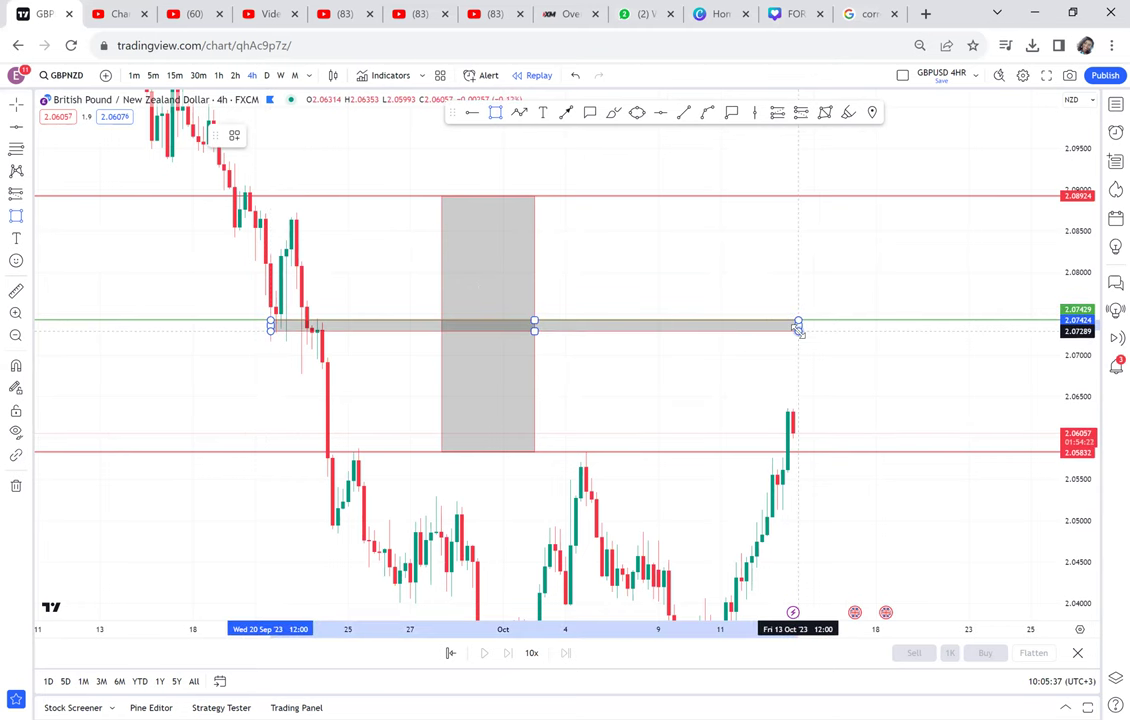
{"action": "left_click", "coordinate": [496, 114]}
{"action": "mouse_move", "coordinate": [244, 211]}
{"action": "left_mouse_down"}
{"action": "mouse_move", "coordinate": [842, 232]}
{"action": "mouse_move", "coordinate": [865, 220]}
{"action": "left_mouse_up"}
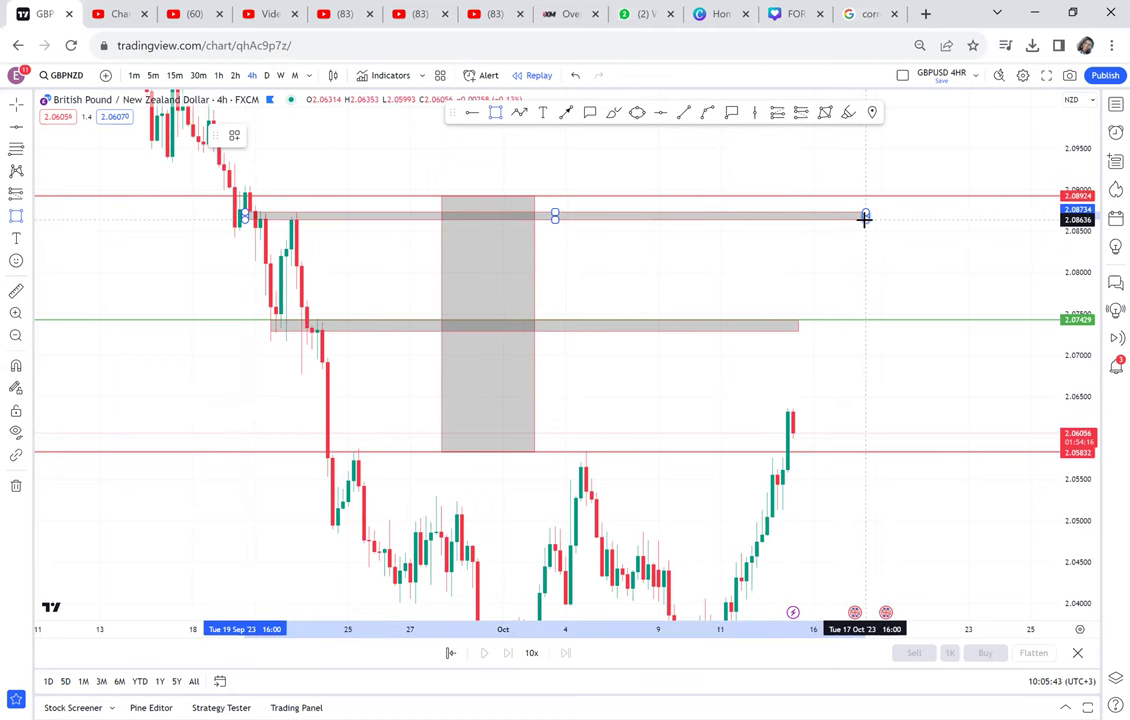
- Draw a rectangle at about 2.0910–2.0896, just above the upper target line, from 19 Sep to 18 Oct 2023
{"action": "mouse_move", "coordinate": [229, 182]}
{"action": "left_mouse_down"}
{"action": "mouse_move", "coordinate": [658, 181]}
{"action": "mouse_move", "coordinate": [766, 193]}
{"action": "left_mouse_up"}
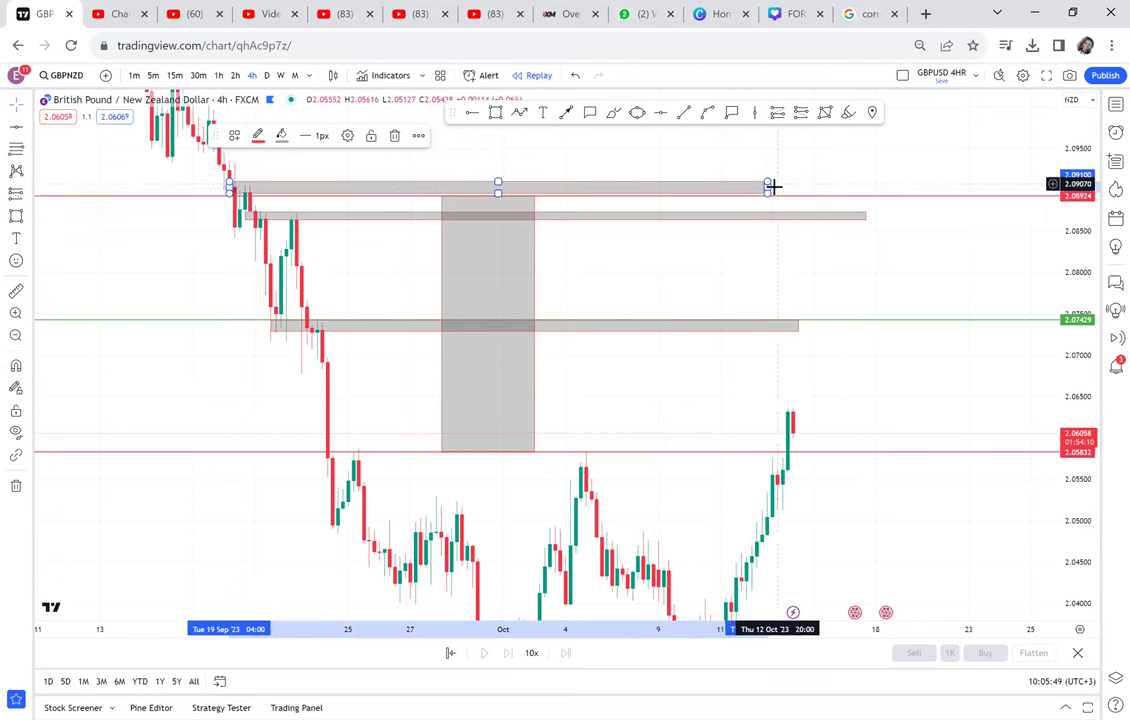
{"action": "left_click_drag", "start_coordinate": [893, 185], "coordinate": [897, 186]}
- Mark the candles at the starts of the three target zones with small ellipses at about 2.074, 2.087 and 2.090
{"action": "left_click", "coordinate": [637, 113]}
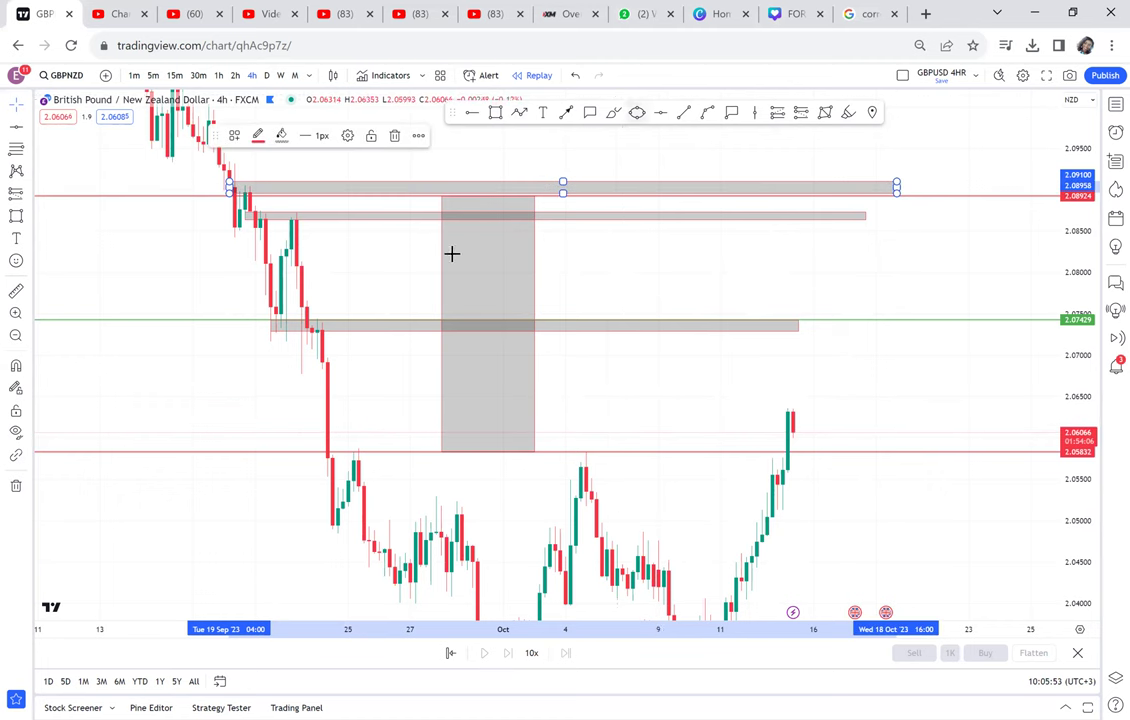
{"action": "left_click", "coordinate": [296, 329]}
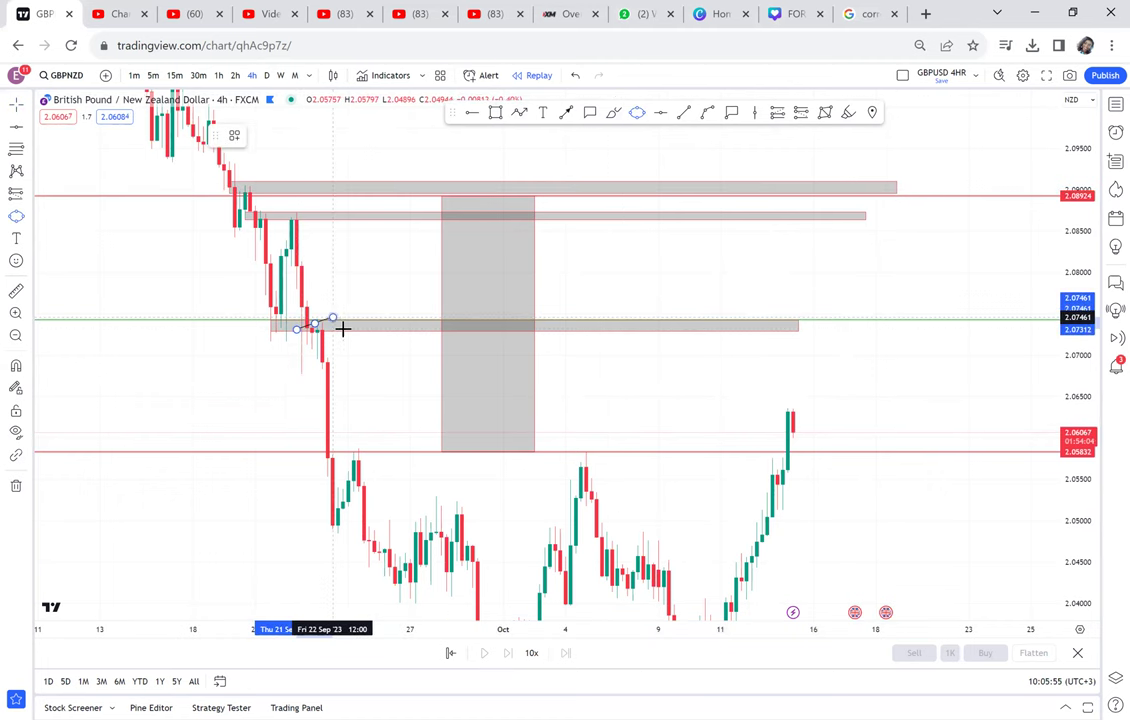
{"action": "left_click", "coordinate": [342, 322]}
{"action": "left_click", "coordinate": [637, 113]}
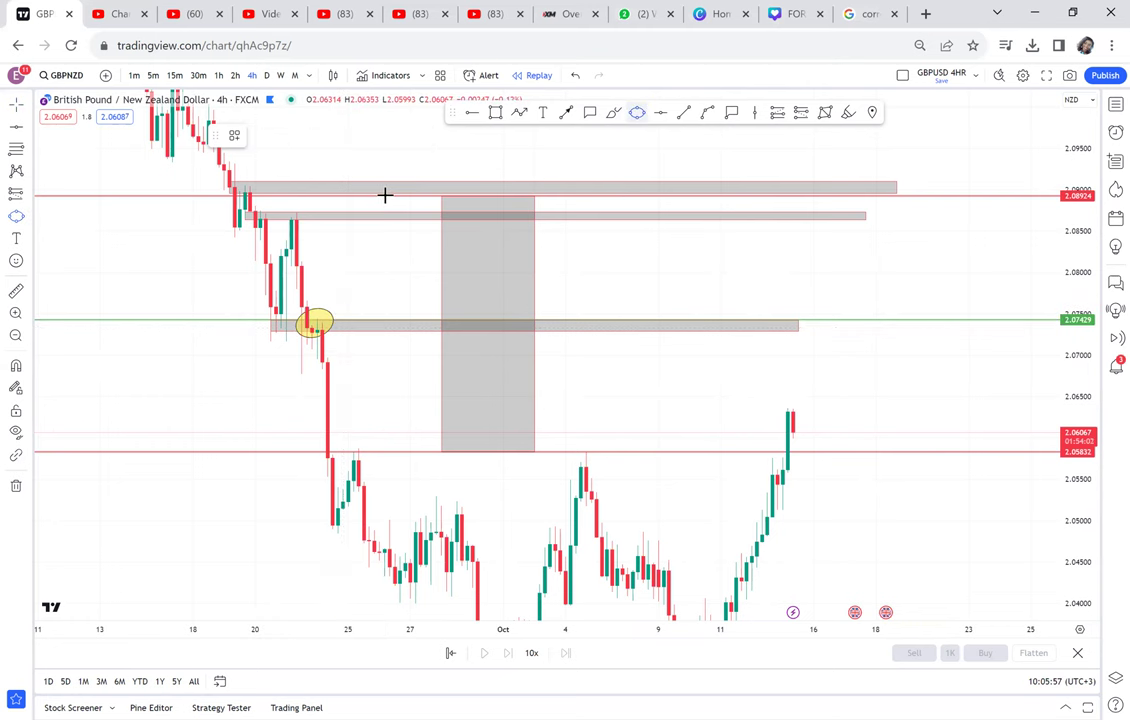
{"action": "left_click", "coordinate": [287, 221]}
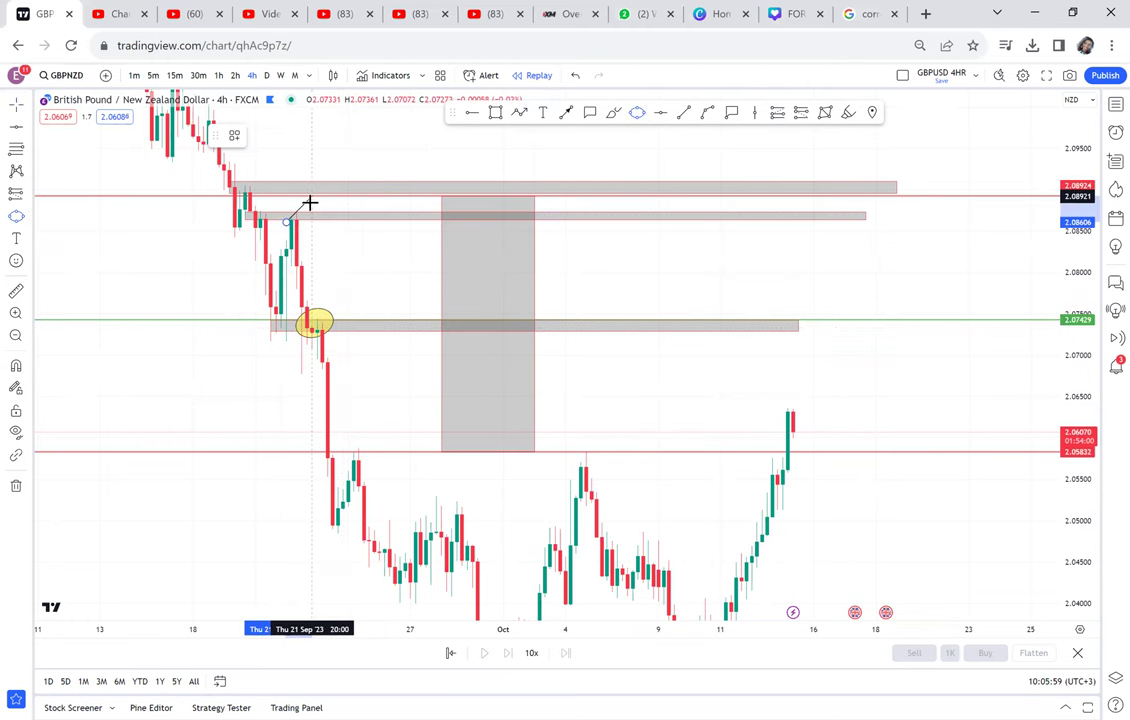
{"action": "left_click", "coordinate": [310, 202]}
{"action": "left_click", "coordinate": [325, 230]}
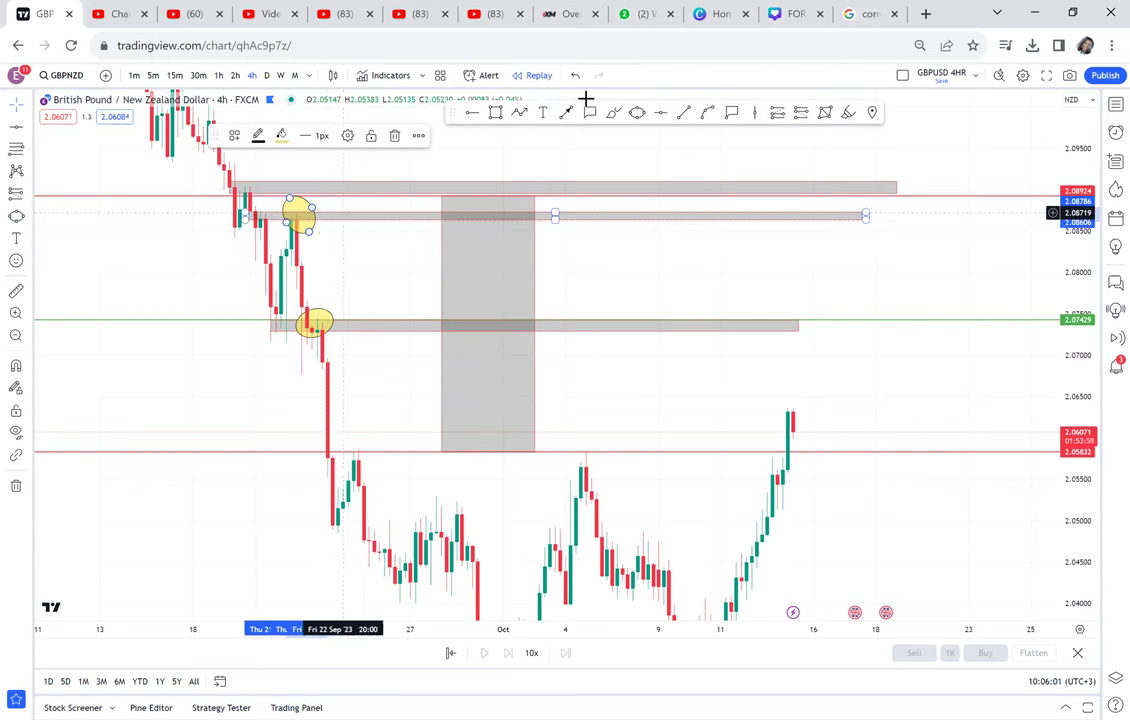
{"action": "left_click", "coordinate": [637, 113]}
{"action": "left_click", "coordinate": [234, 186]}
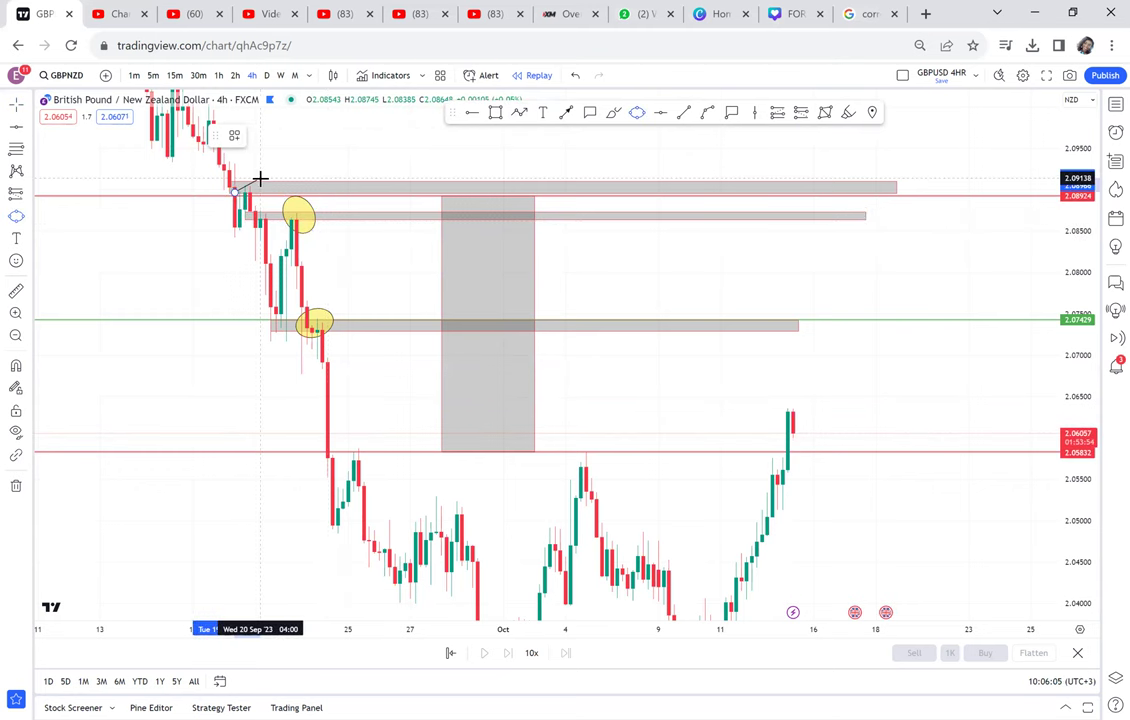
{"action": "left_click", "coordinate": [263, 184]}
{"action": "left_click", "coordinate": [270, 189]}
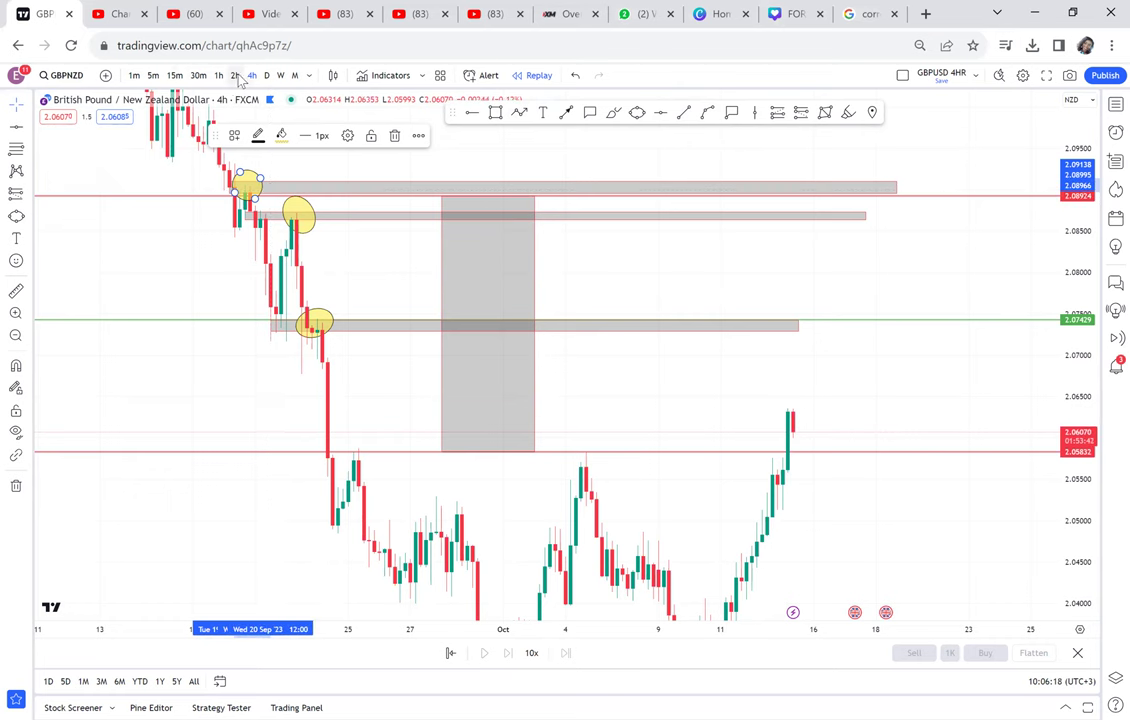
- View the marked target zones on the daily timeframe and return to the 4-hour chart
{"action": "left_click", "coordinate": [267, 76]}
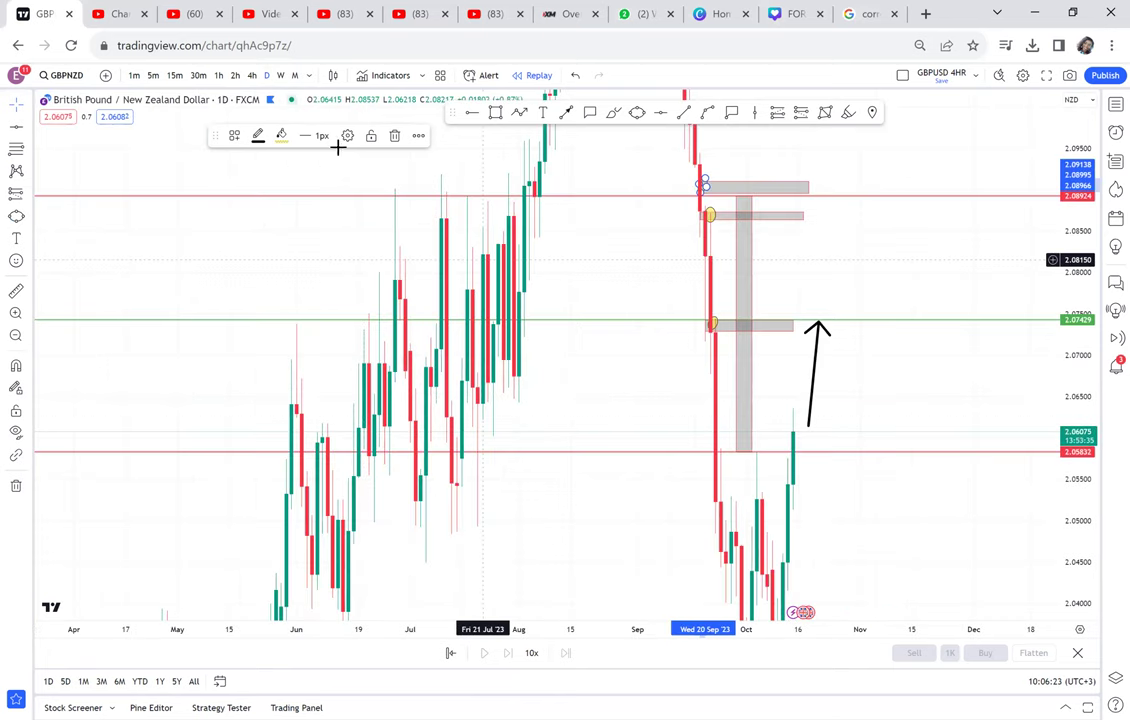
{"action": "left_click", "coordinate": [252, 76]}
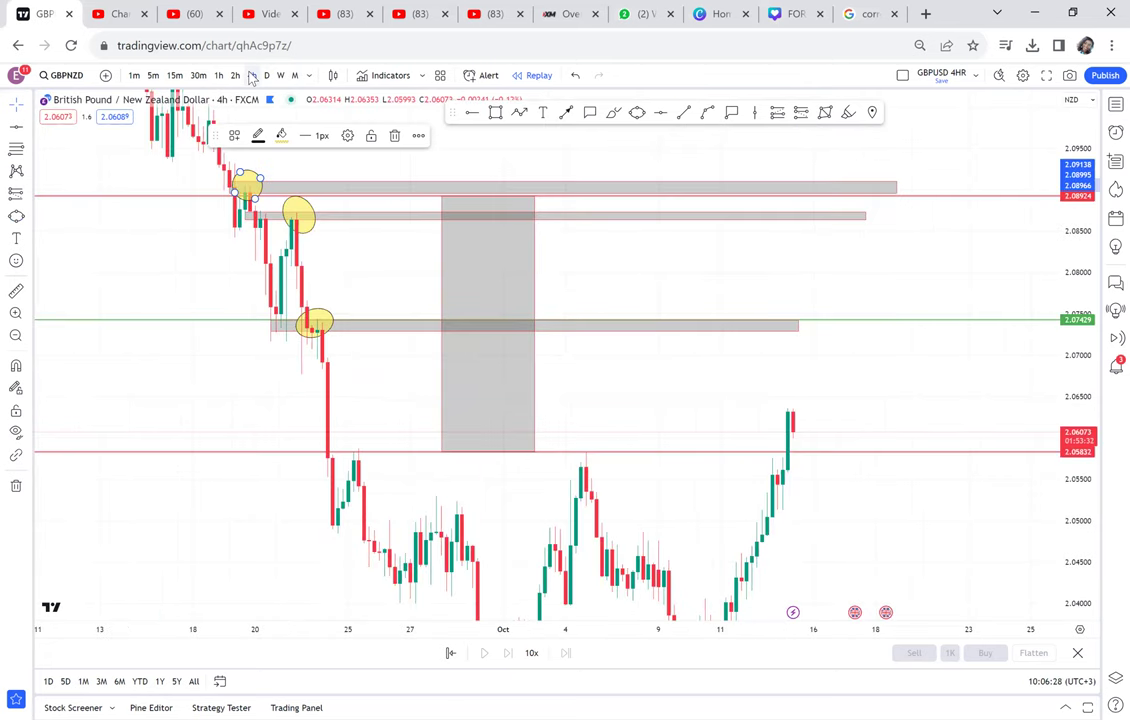
- Draw an arrow from about 2.0645, near the latest 4-hour candle, up to the highest target zone at about 2.090
{"action": "left_click", "coordinate": [566, 112]}
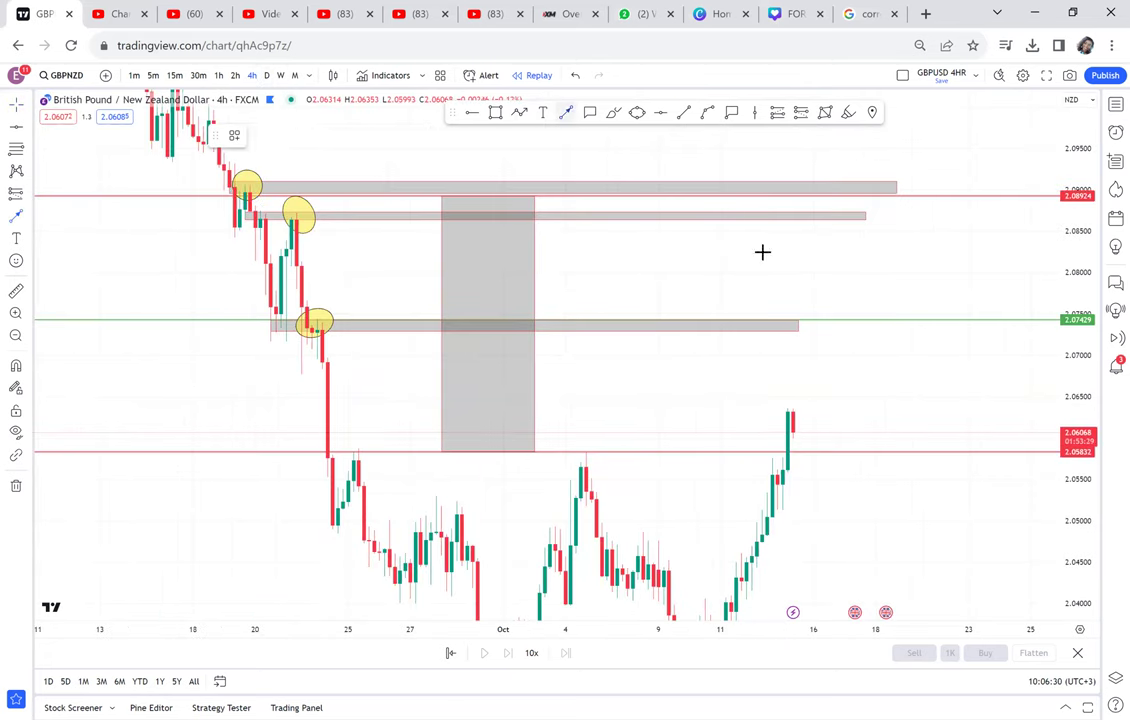
{"action": "left_click", "coordinate": [808, 401]}
{"action": "left_click", "coordinate": [845, 190]}
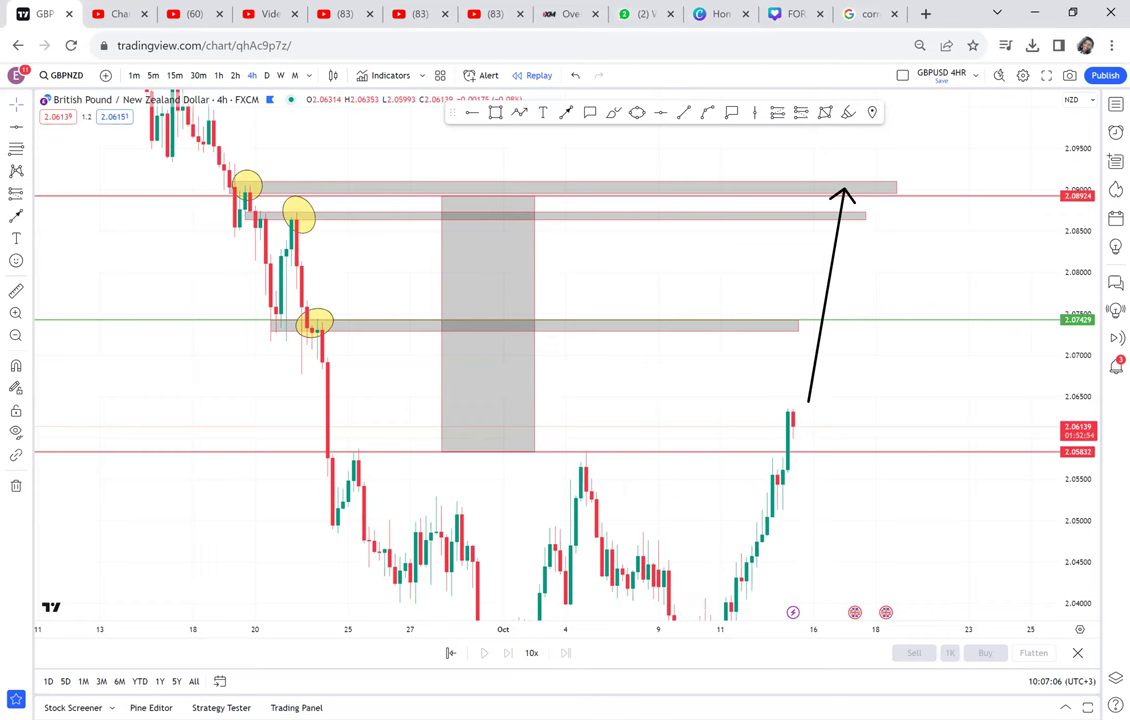
{"action": "left_click_drag", "start_coordinate": [948, 567], "coordinate": [938, 454]}
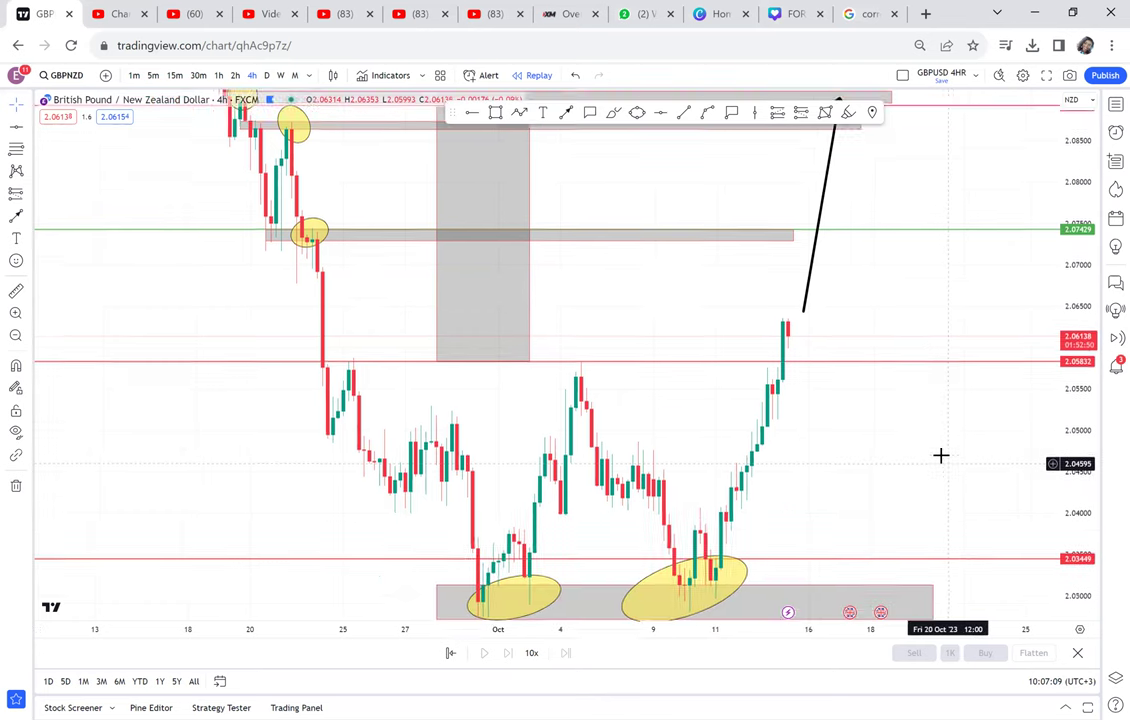
{"action": "scroll", "coordinate": [940, 455], "scroll_direction": "down", "scroll_amount": 1}
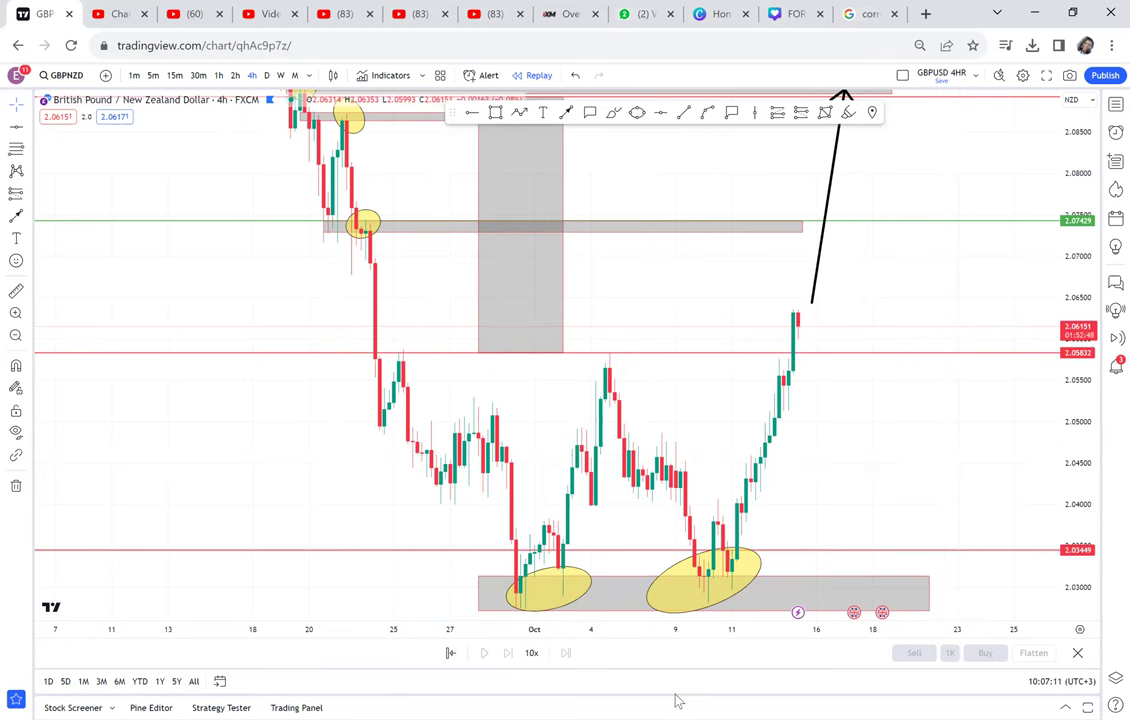